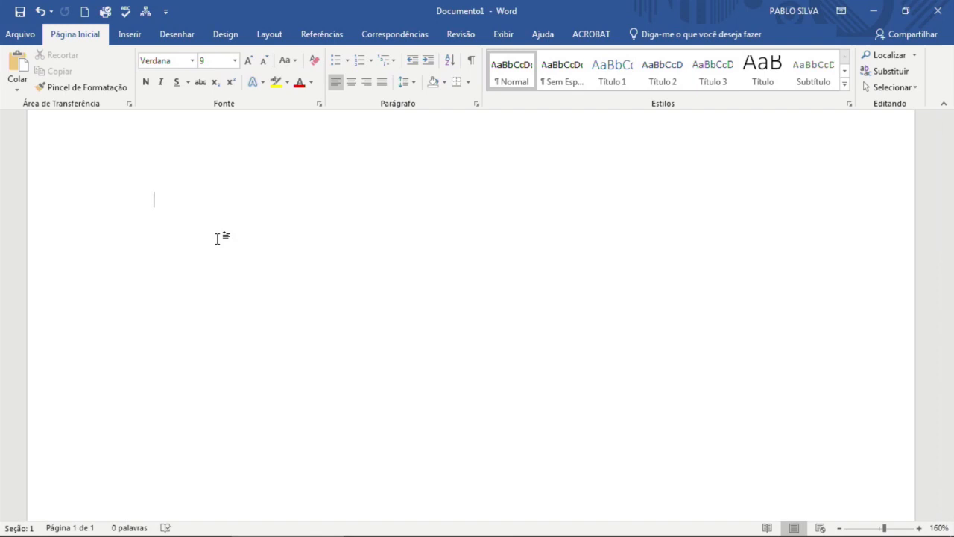
- Write the title "Caderno de Informática" on the first line of the blank document
type("Caderno de Ino")
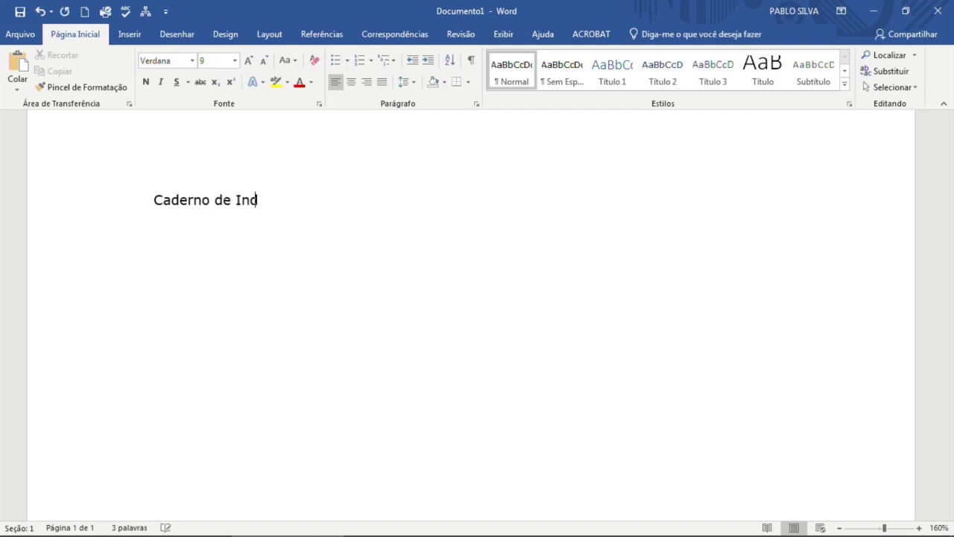
key("BackSpace")
key("BackSpace")
key("BackSpace")
type("formática")
- Format the title as centred Título 2 and start a Normal-style paragraph below it
key("ctrl+t")
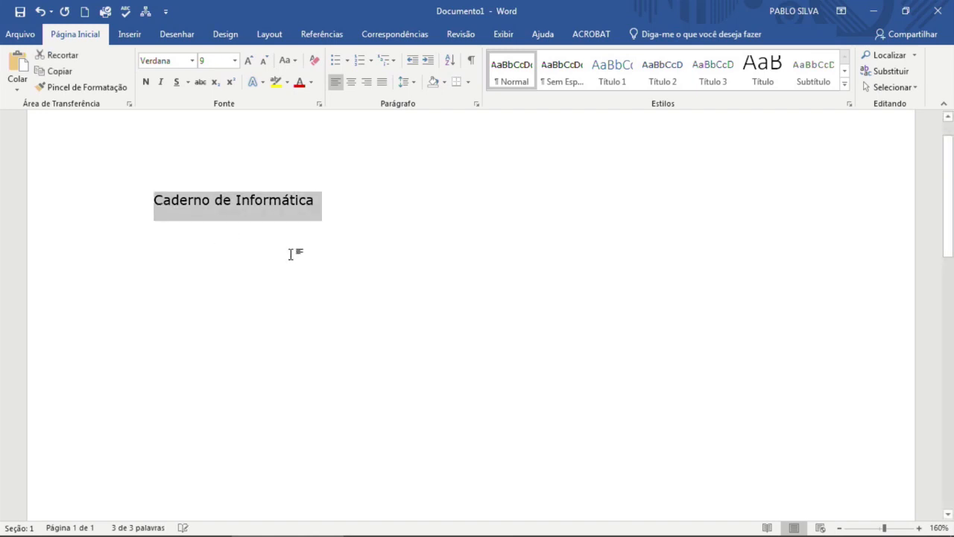
left_click(643, 82)
left_click(288, 224)
left_click(629, 226)
key("Return")
left_click(515, 75)
type("Al açlaks")
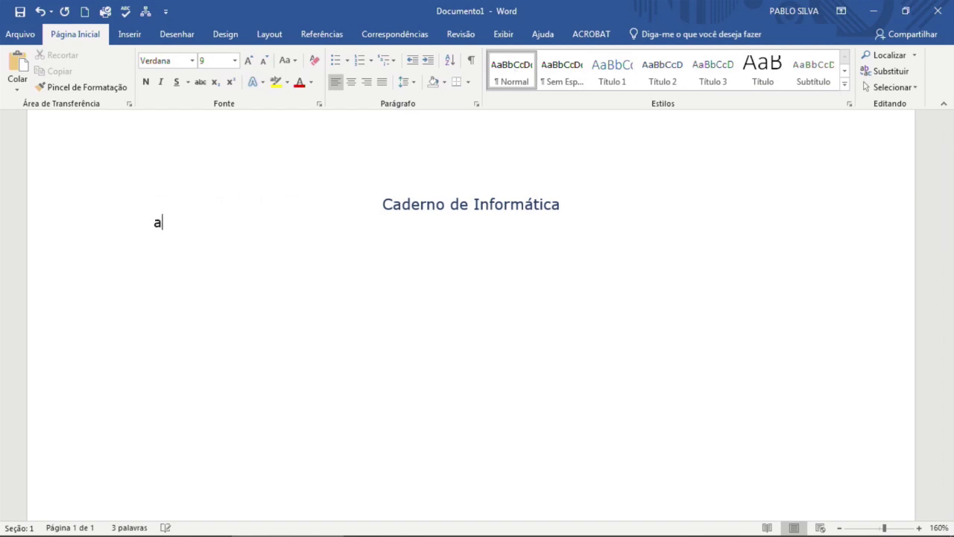
key("BackSpace")
key("BackSpace")
key("BackSpace")
key("BackSpace")
key("BackSpace")
key("BackSpace")
key("BackSpace")
key("BackSpace")
key("BackSpace")
- Write "Siga no instagram:" followed by the teacher's Instagram handle, leaving a blank line between it and the title
type("Siga no ins")
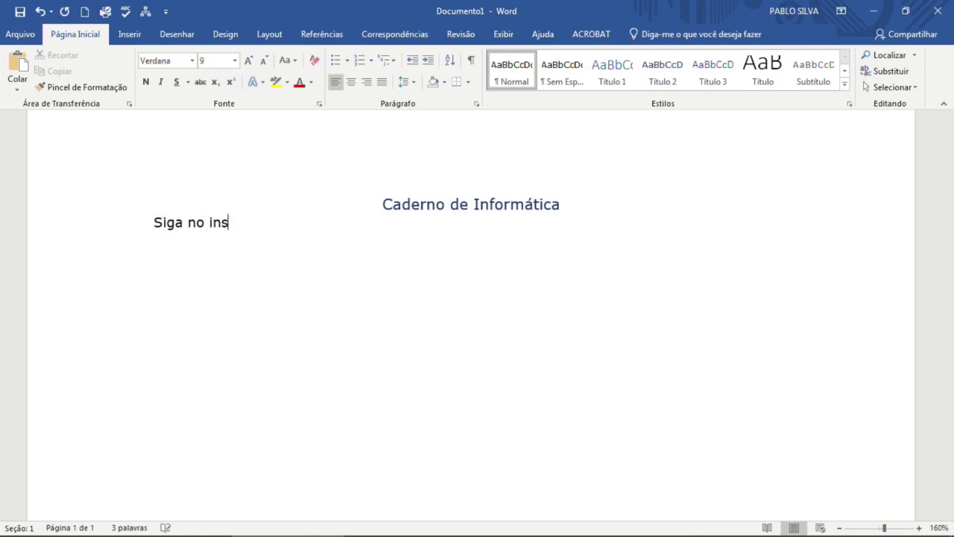
type("tagram: @")
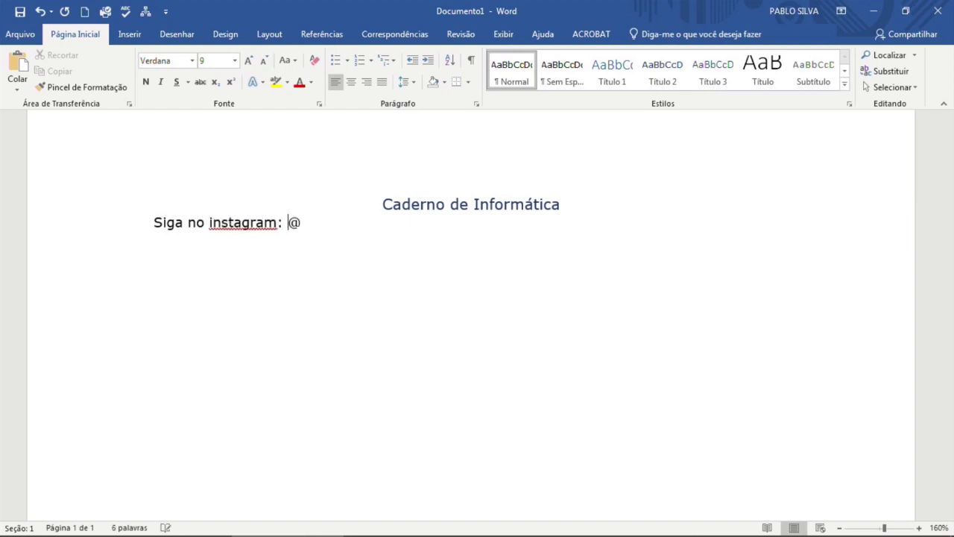
type("professorpabloleonardo")
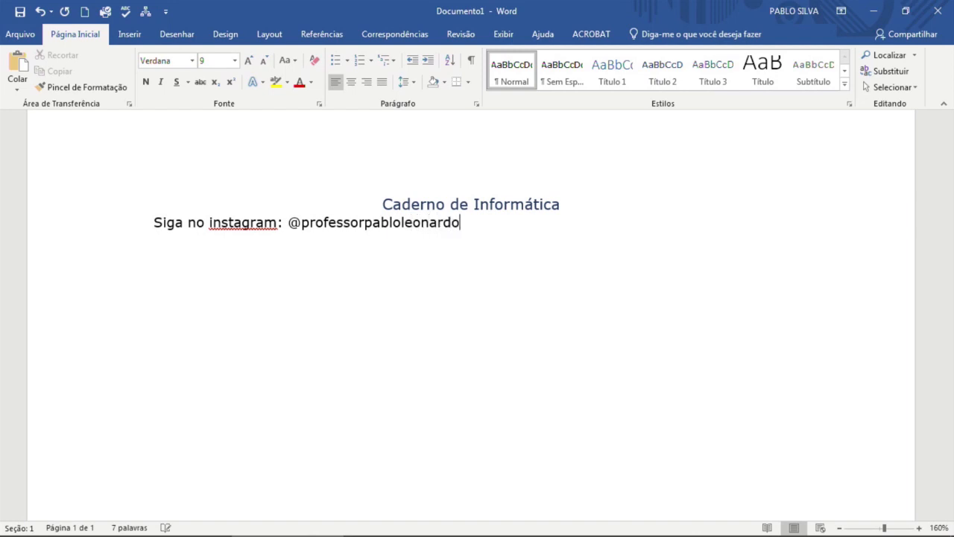
key("Home")
key("Return")
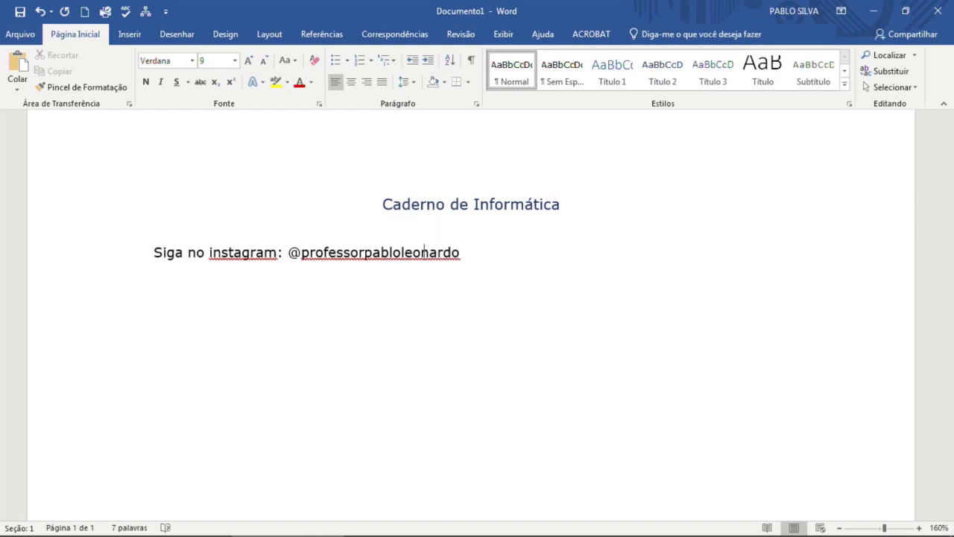
- Add the lines Direct: “Sou aluno do Monster” and "Dica Ninja:" below the Instagram line
type("Dir")
type("ect: \"Do")
key("BackSpace")
key("BackSpace")
type("Sou aluno do Monster”")
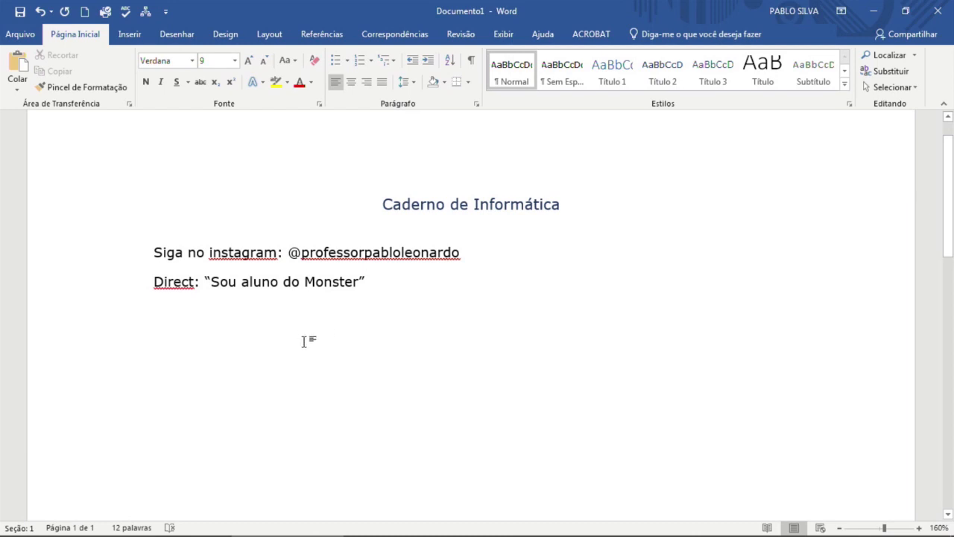
type("Dica Ninja:")
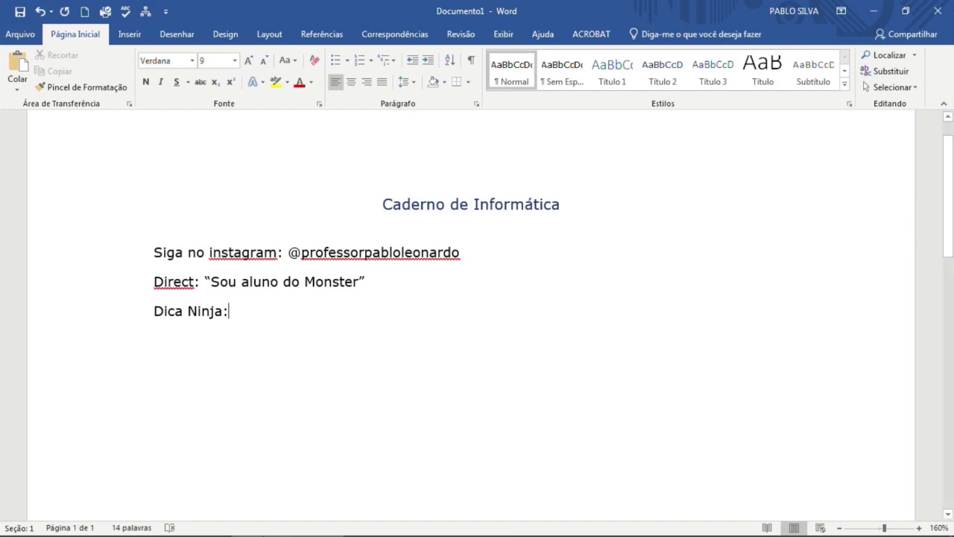
- Switch to Google Chrome using the first profile, Pessoa 1, and go to youtube.com
key("super")
left_click(143, 526)
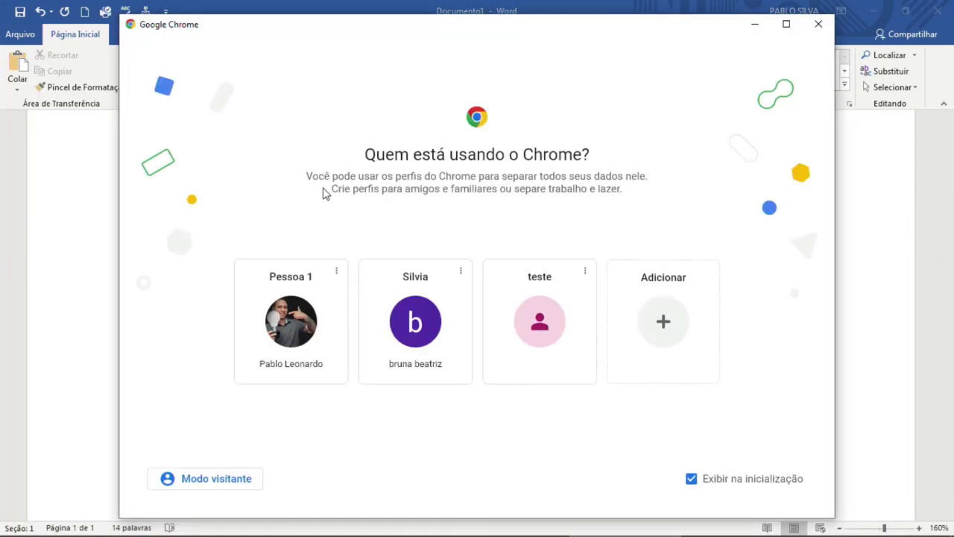
left_click(267, 328)
left_click(222, 37)
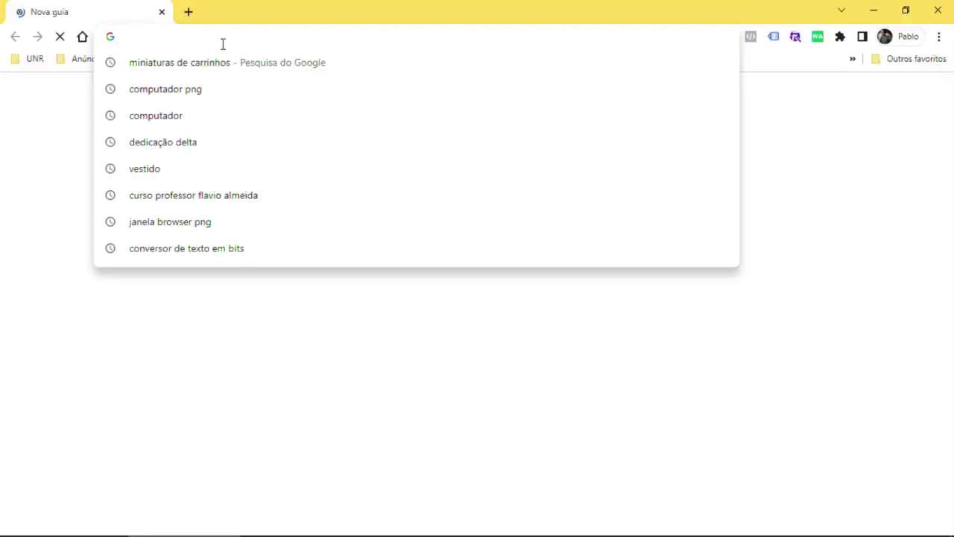
type("you")
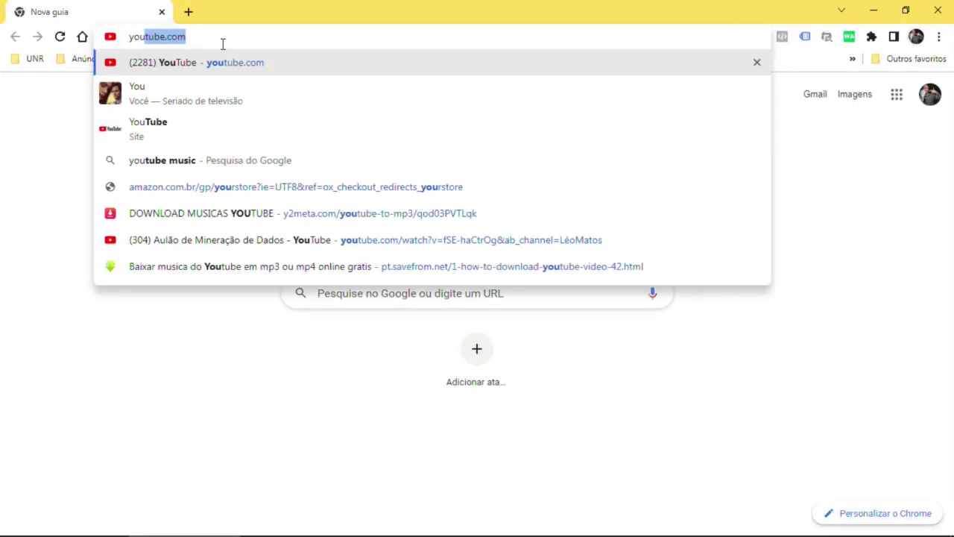
key("Return")
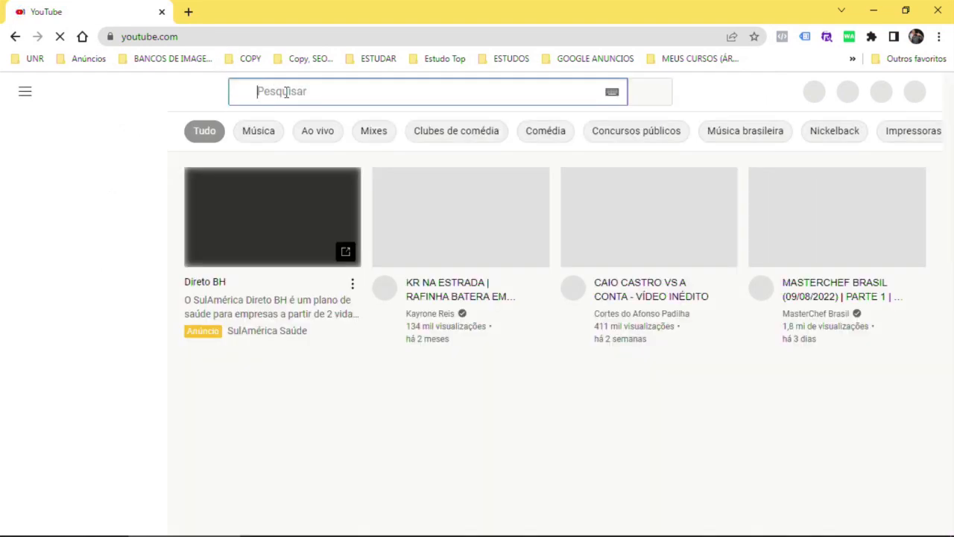
- Search YouTube for "monster concursos"
left_click(286, 90)
type("mon")
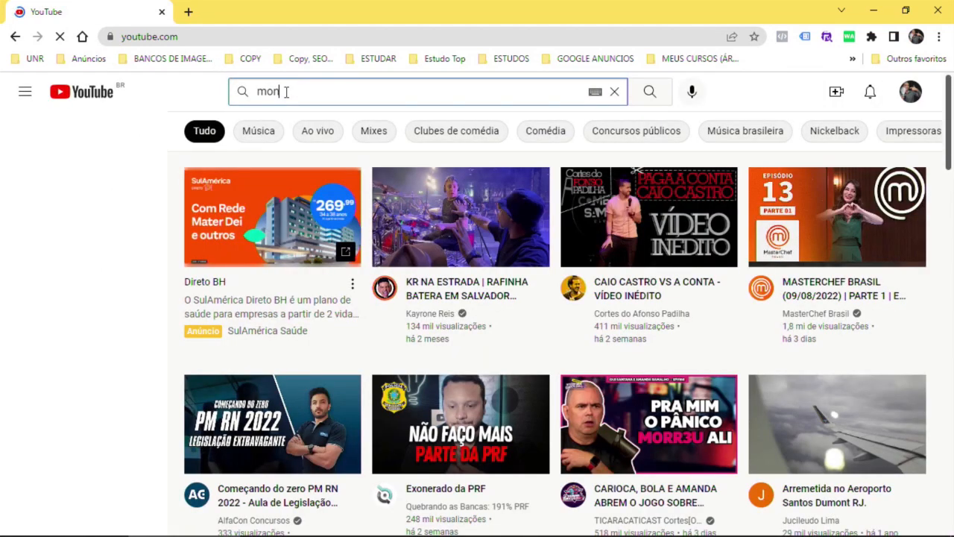
type("ster concursos")
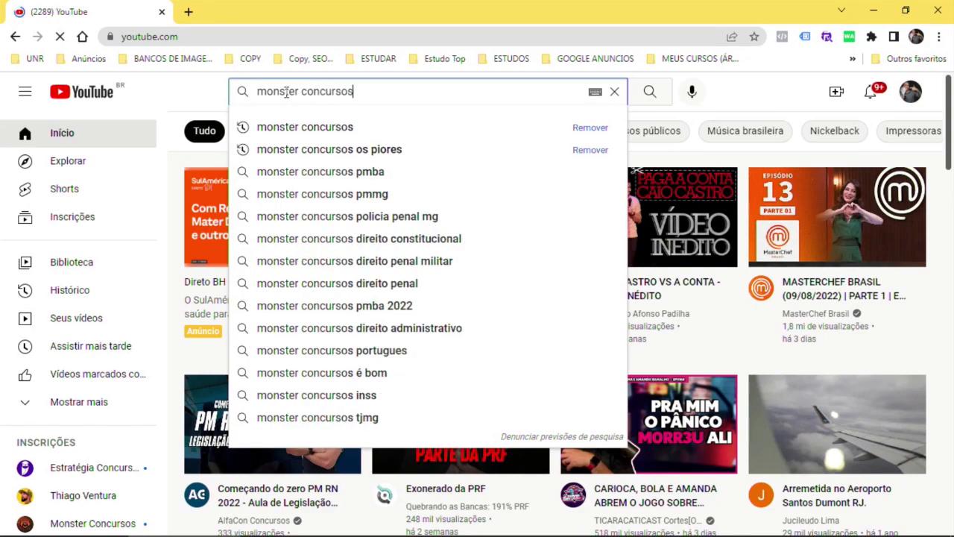
left_click(331, 127)
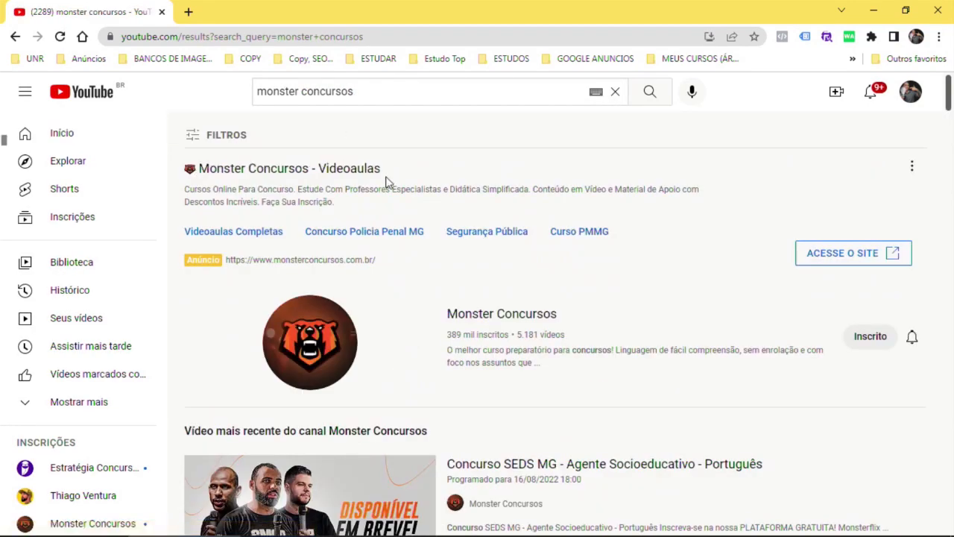
- Look through the videos in the "monster concursos" search results
scroll(418, 279, "down", 10)
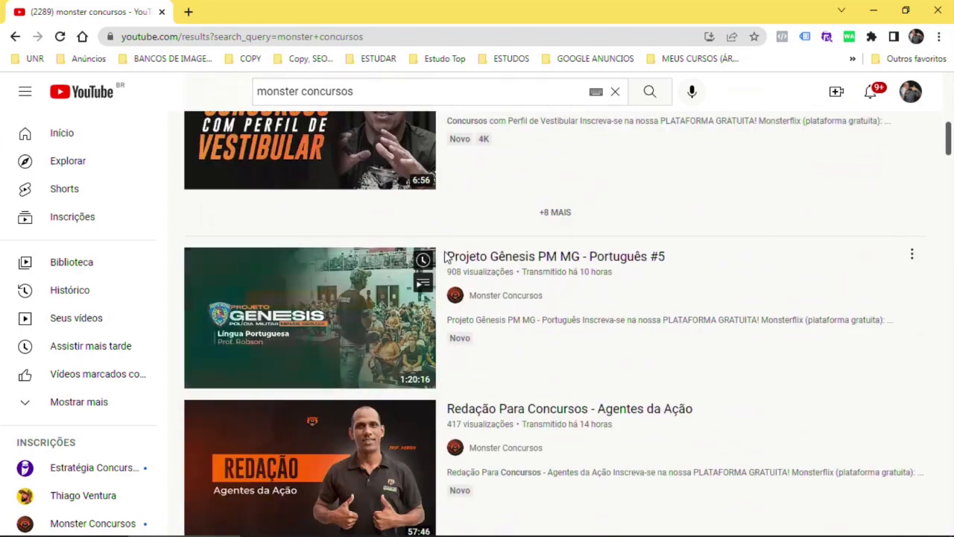
scroll(445, 254, "down", 2)
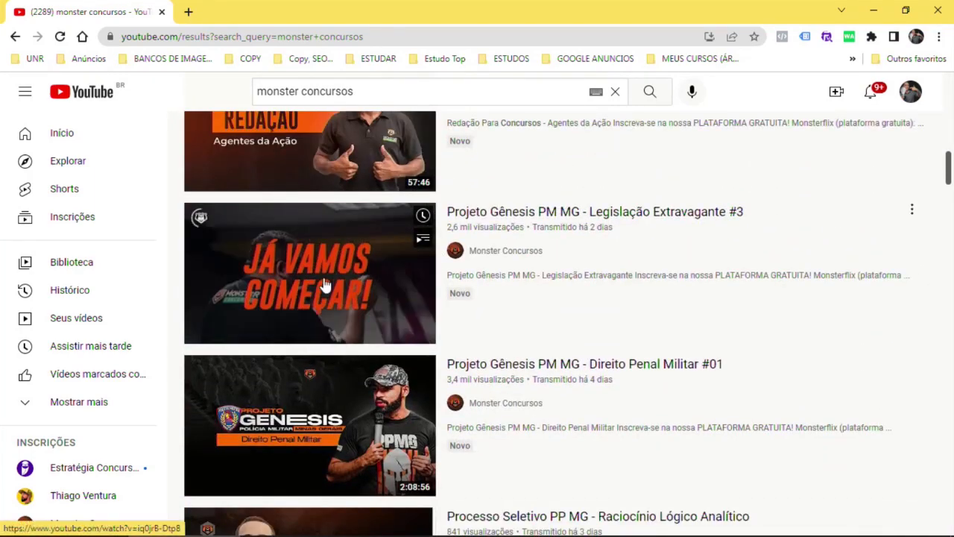
scroll(325, 276, "down", 1)
scroll(326, 278, "down", 5)
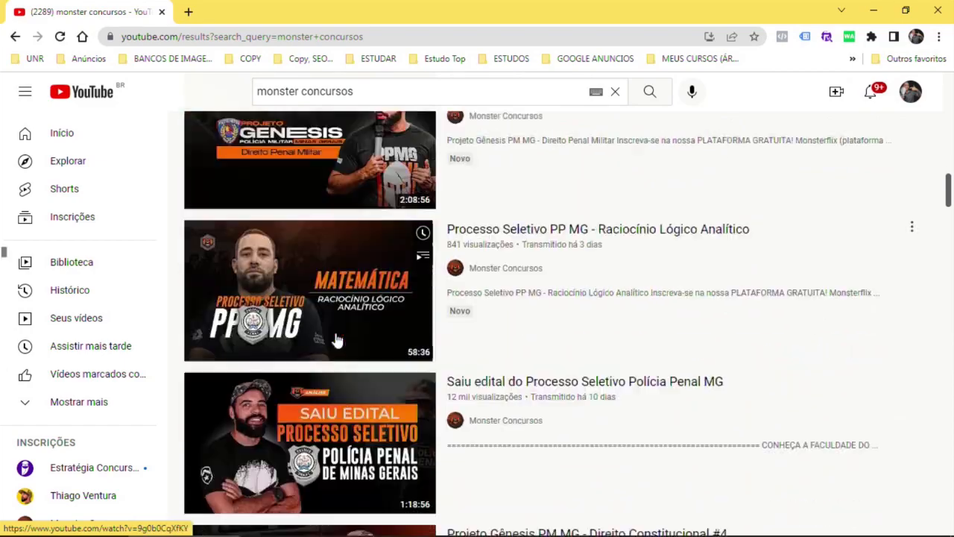
scroll(337, 330, "down", 5)
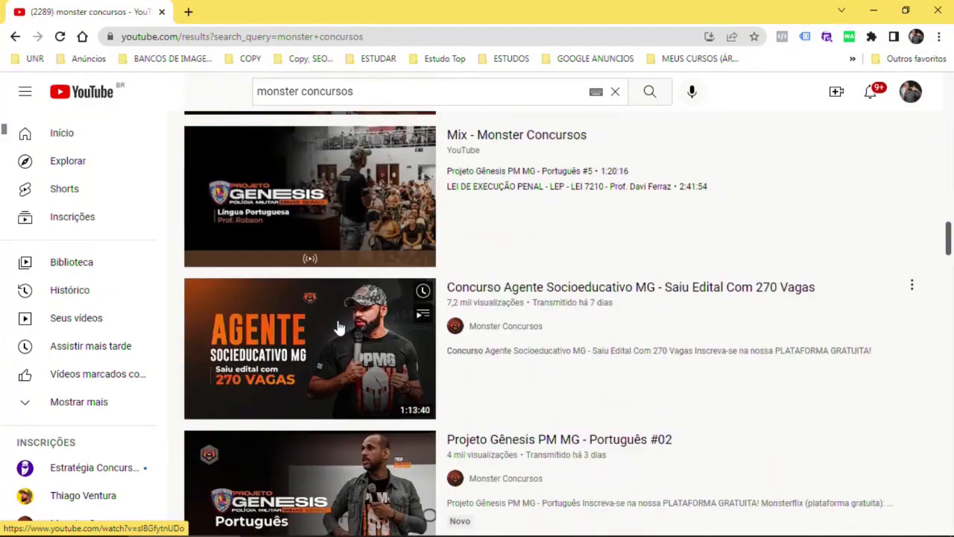
scroll(339, 324, "up", 15)
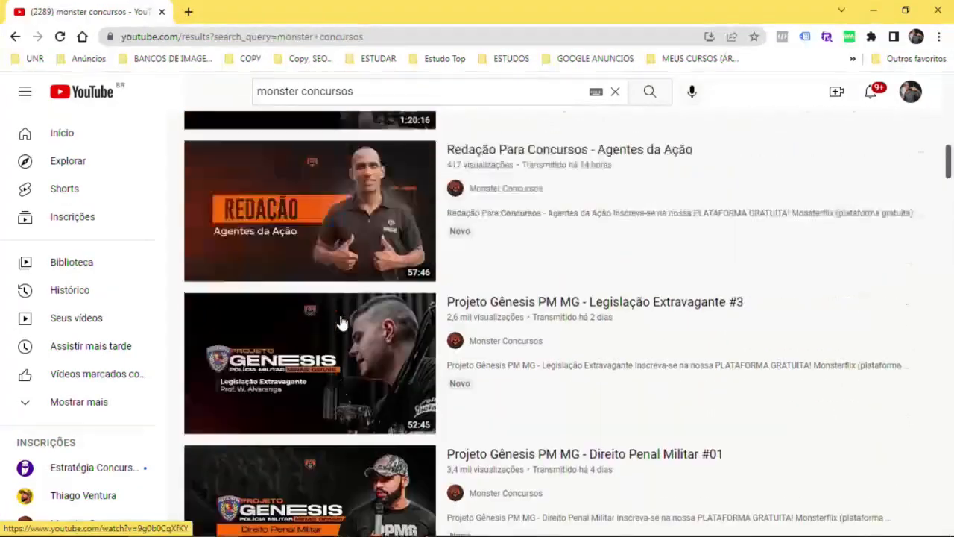
scroll(342, 320, "up", 7)
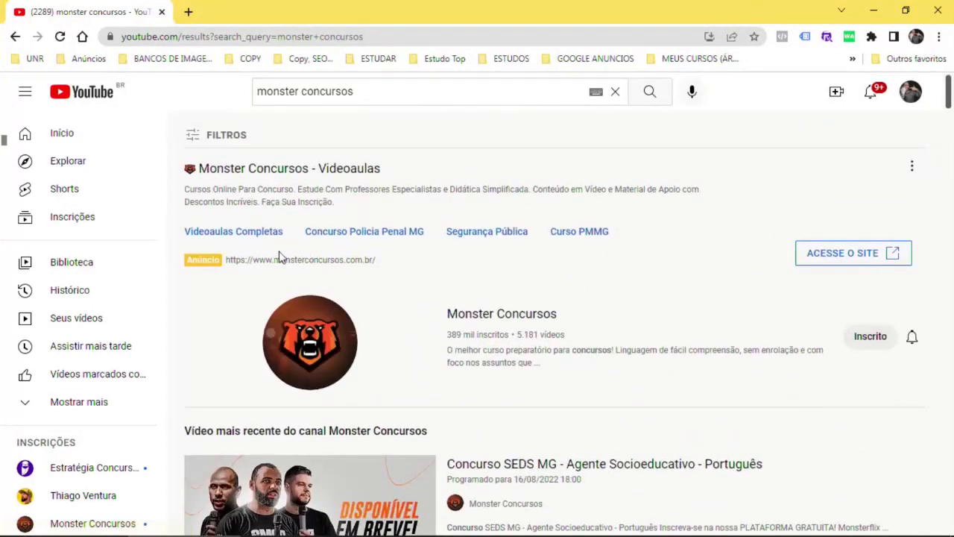
- Open the Monster Concursos channel and browse its created playlists
scroll(311, 299, "down", 2)
left_click(484, 175)
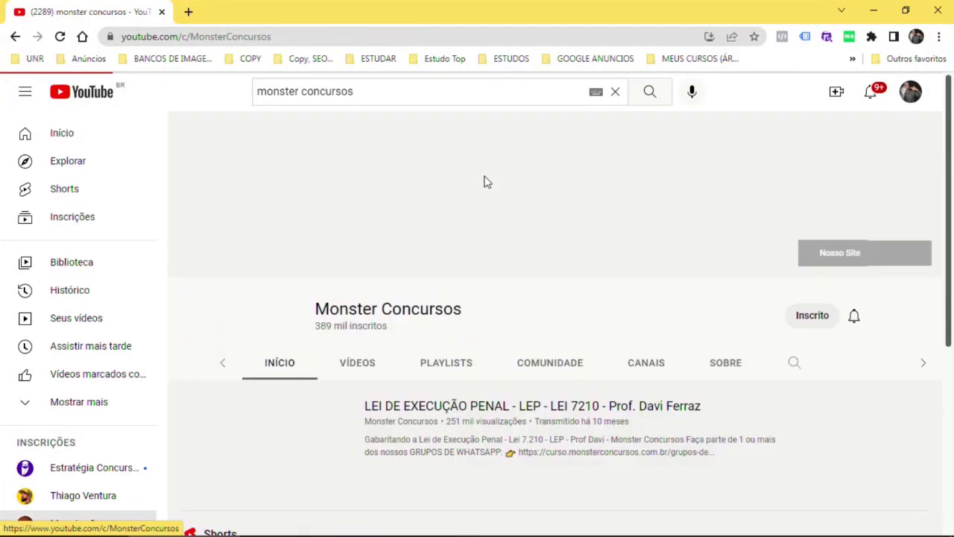
left_click(399, 328)
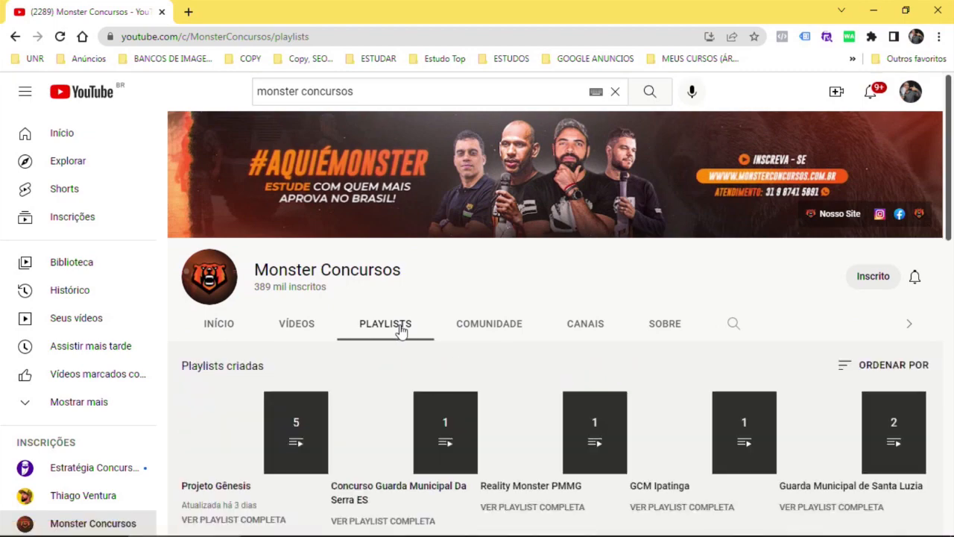
scroll(360, 342, "down", 5)
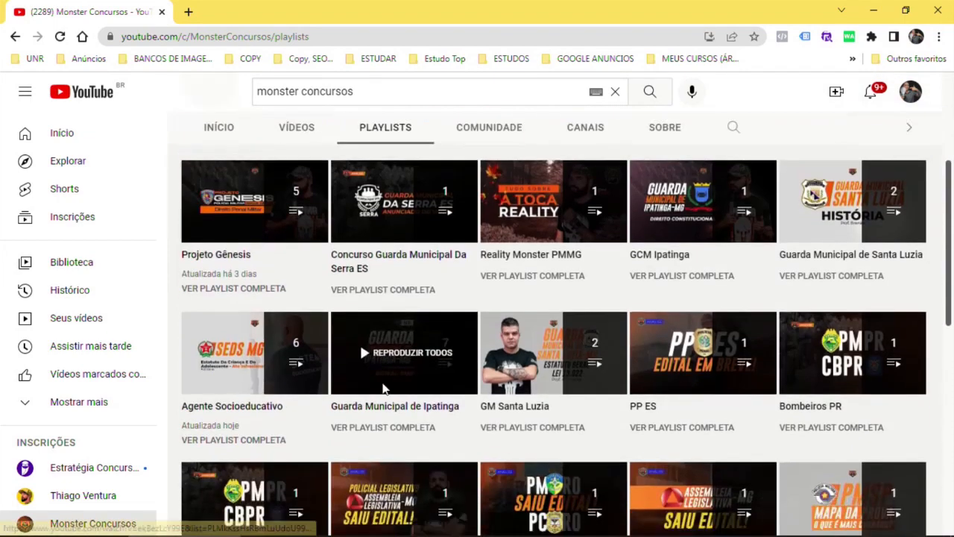
scroll(439, 391, "up", 5)
- Search within the Monster Concursos channel for the teacher's first name
left_click(735, 185)
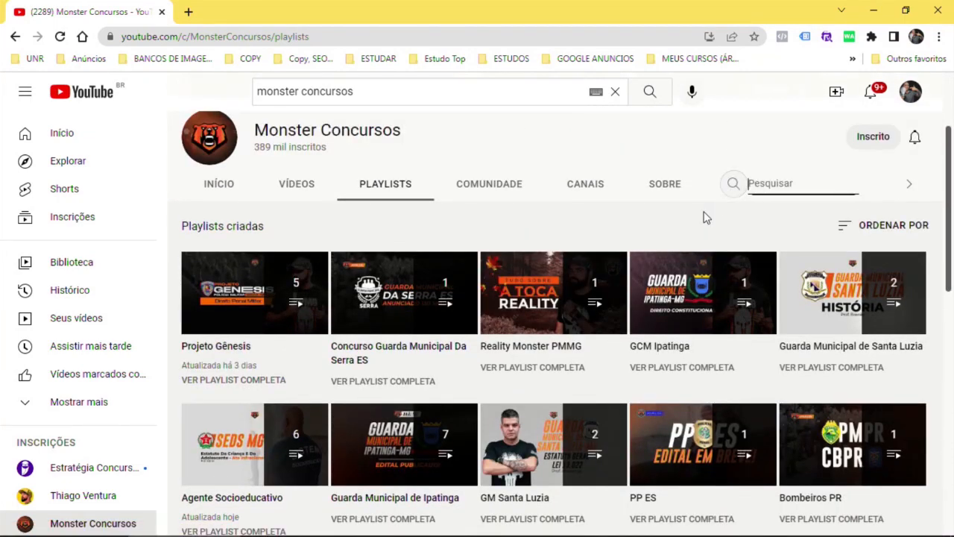
type("Pab")
key("Return")
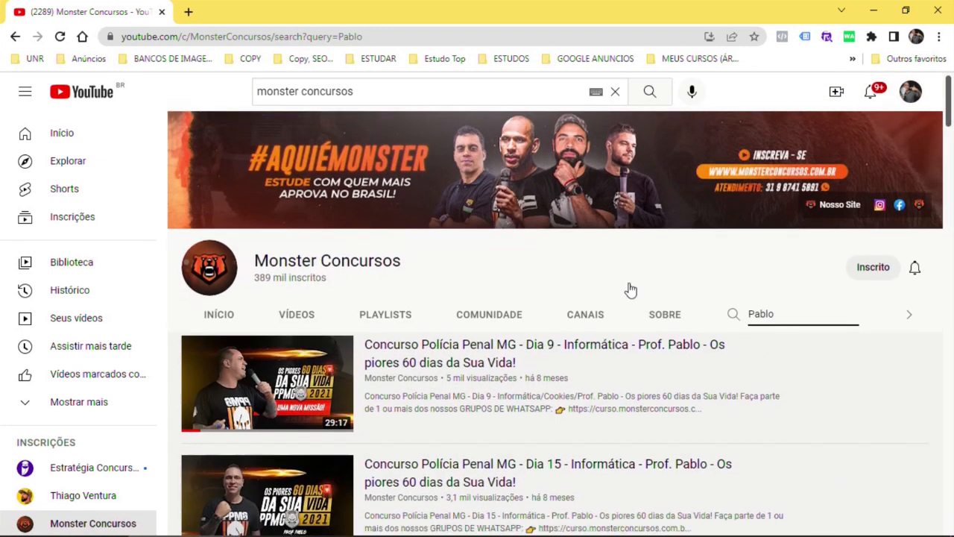
- Play the "Concurso Polícia Penal MG - Dia 9 - Informática" video and skip its ads
scroll(630, 289, "down", 2)
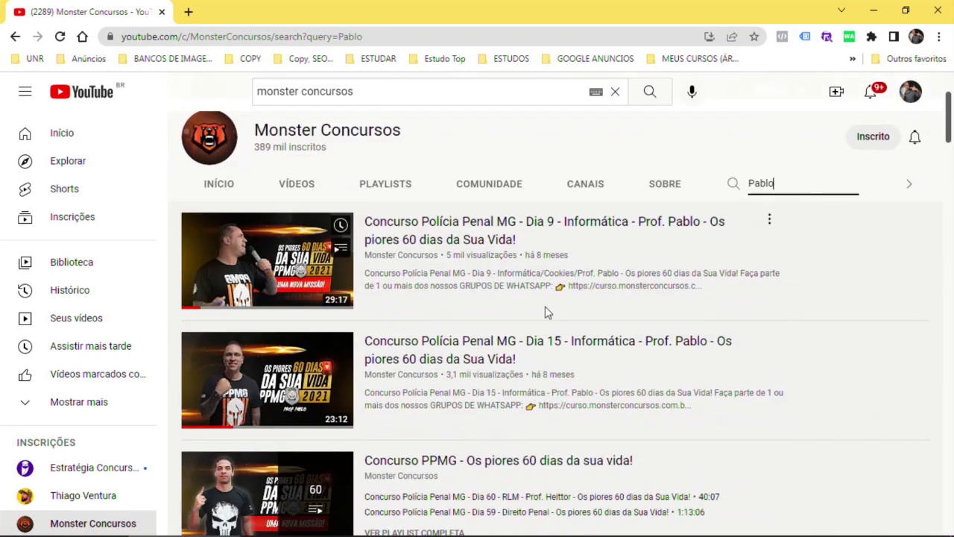
left_click(273, 267)
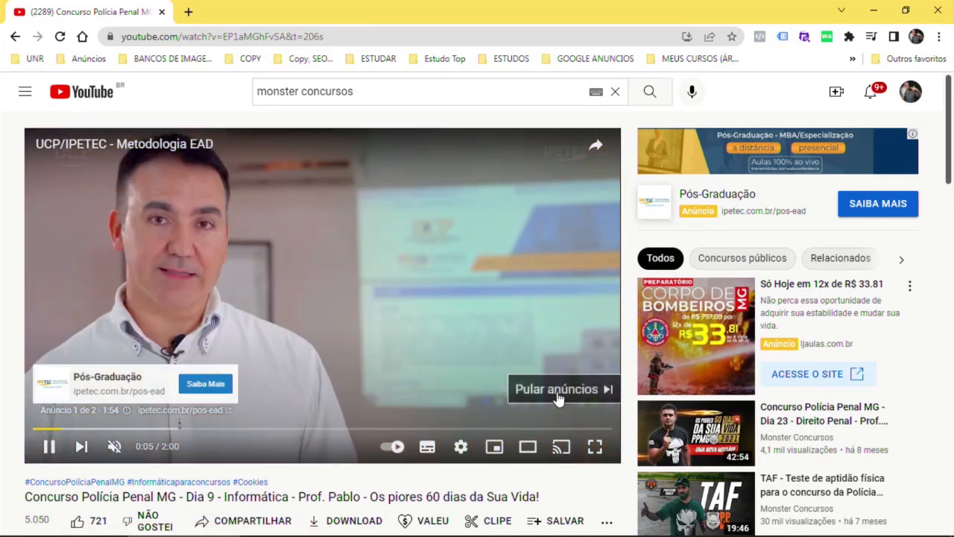
left_click(564, 389)
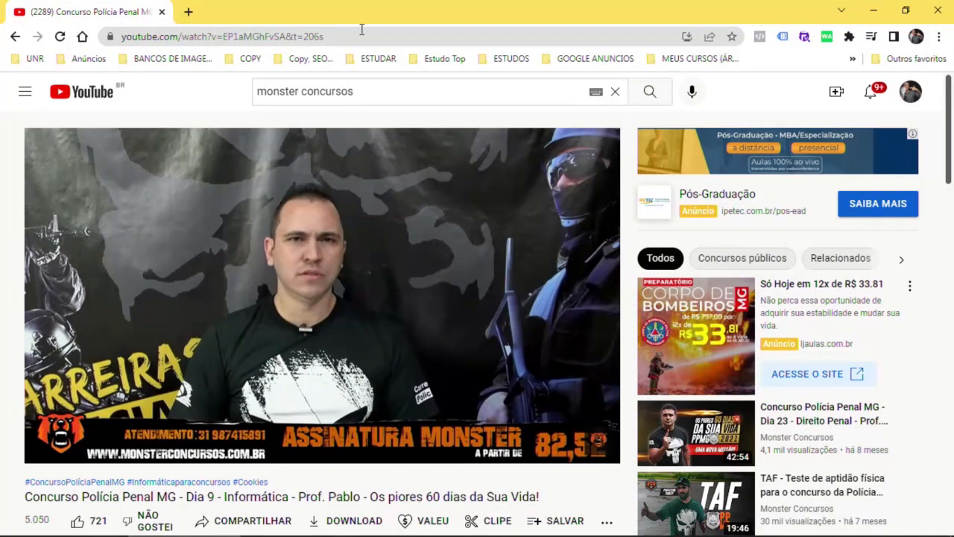
- Arrange the video browser and the Word document side by side, with the document zoomed to 140%
left_click_drag(363, 21, 4, 57)
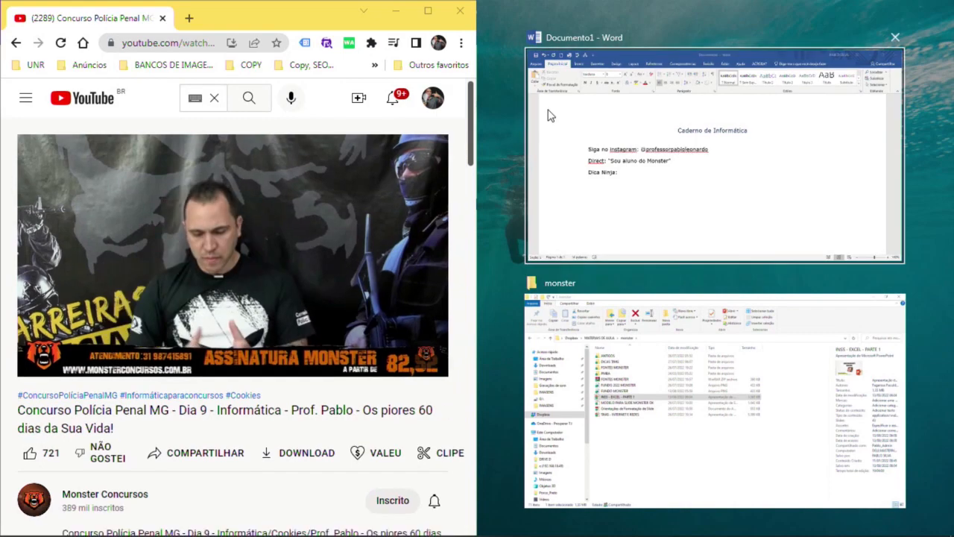
left_click(603, 150)
left_click_drag(744, 12, 953, 45)
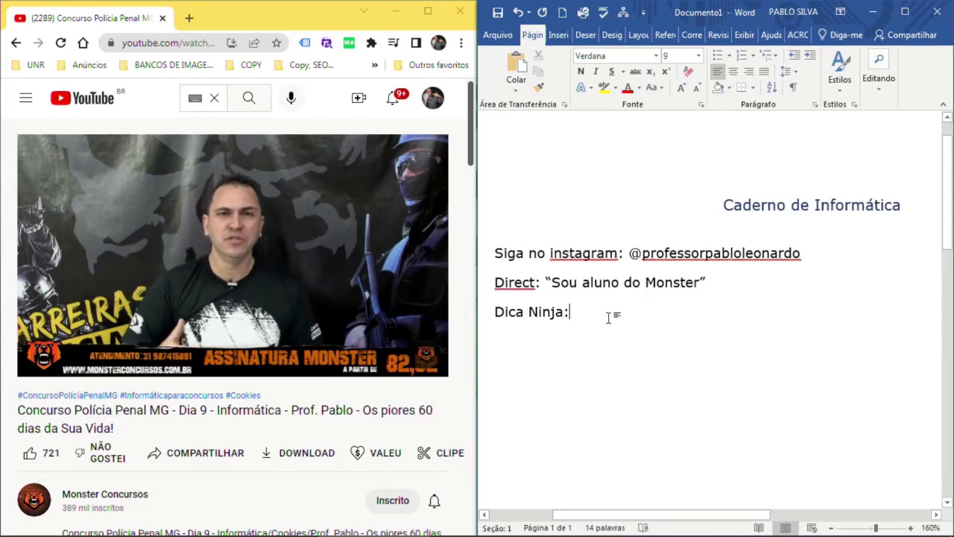
scroll(607, 317, "down", 2, "ctrl")
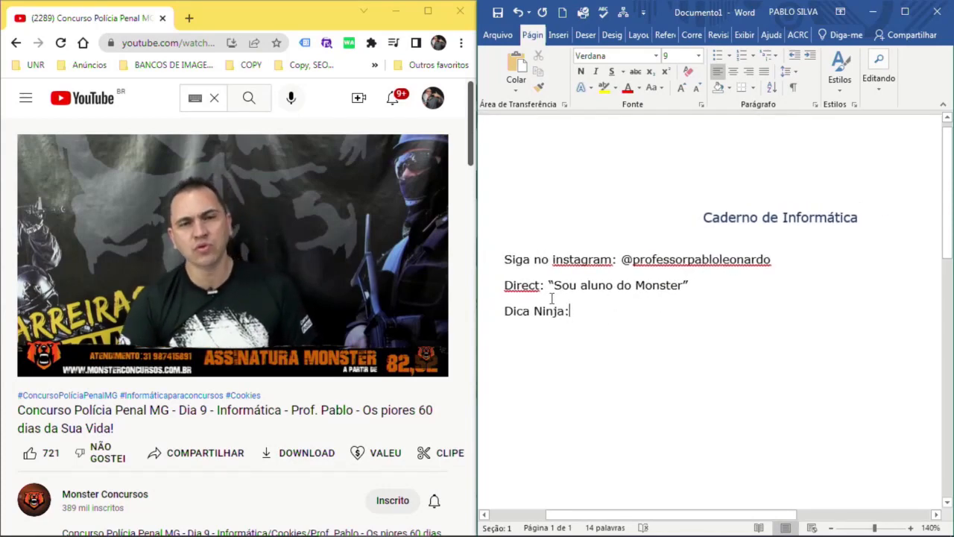
- Write the placeholder notes "Al kaçlsk çals" below "Dica Ninja:", leaving a blank line between them
left_click(572, 319)
key("Return")
key("Return")
type("al kaclsk çal")
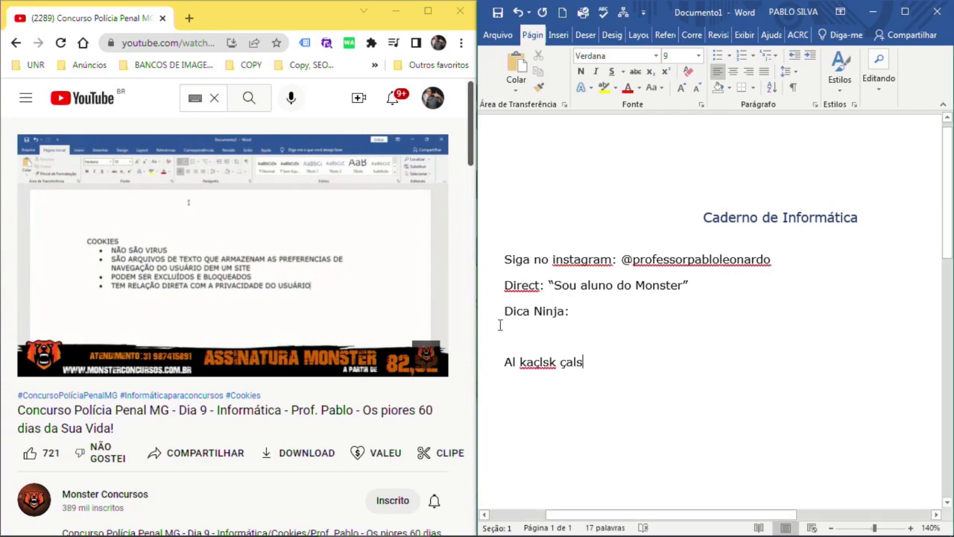
scroll(322, 378, "down", 6)
scroll(319, 142, "up", 6)
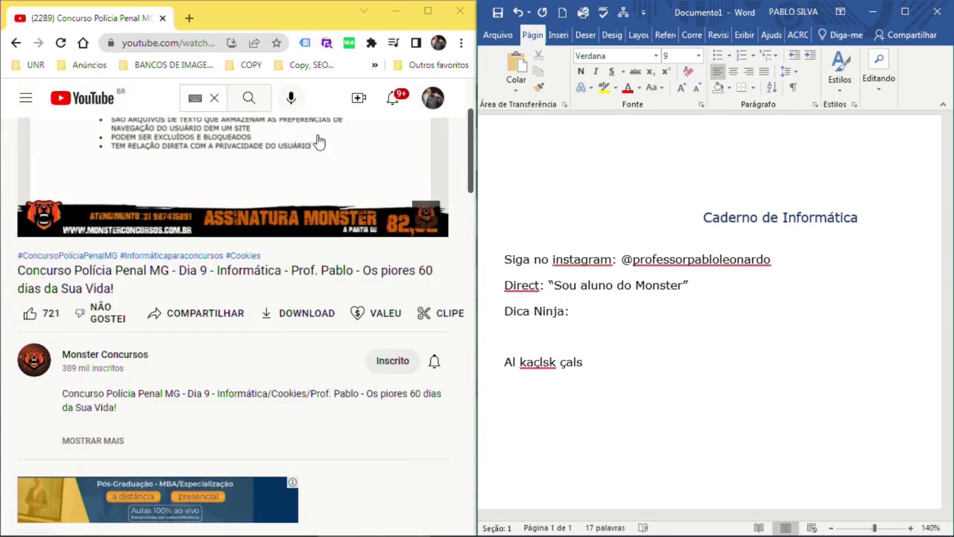
- Maximize the Word window and delete the "Dica Ninja:" line together with the placeholder notes below it
left_click(363, 11)
left_click(905, 11)
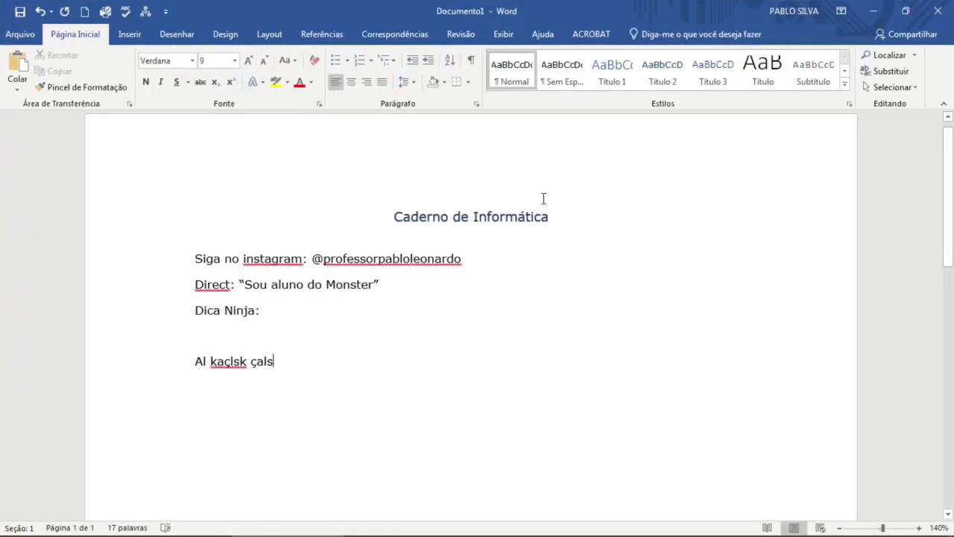
left_click_drag(303, 361, 167, 314)
key("Delete")
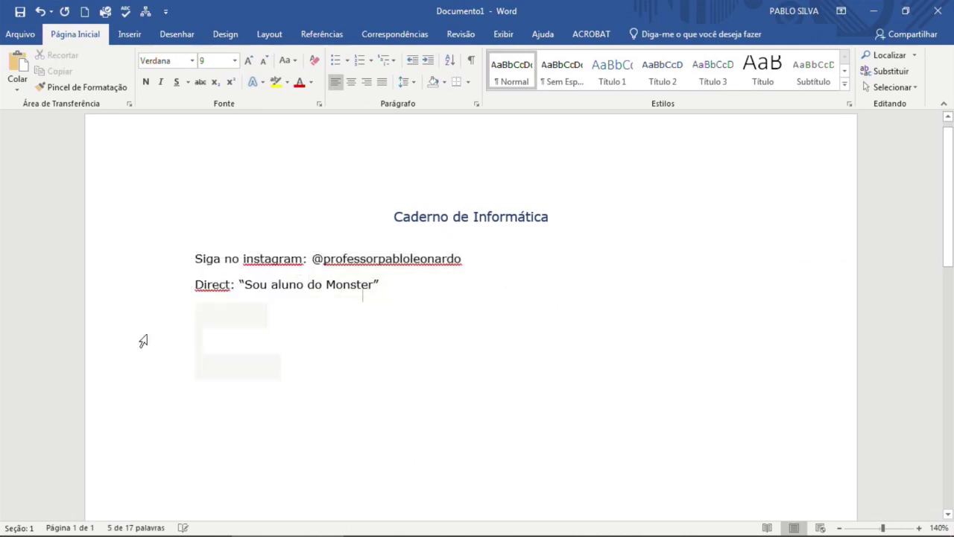
- Write the bold heading "Conceitos Importantes acerca do Excel" below the "Direct" line, leaving a blank line between them
key("Return")
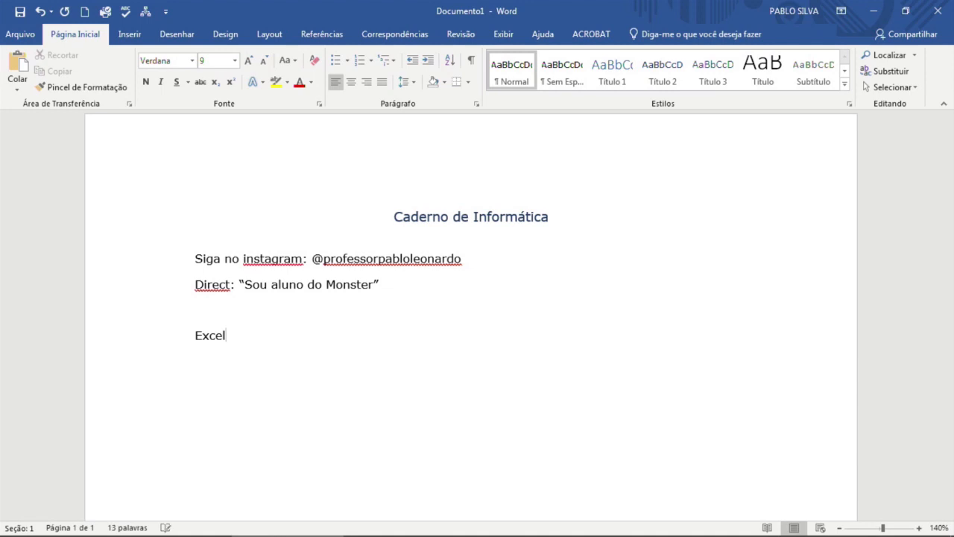
left_click(143, 340)
type("Condeitos Im")
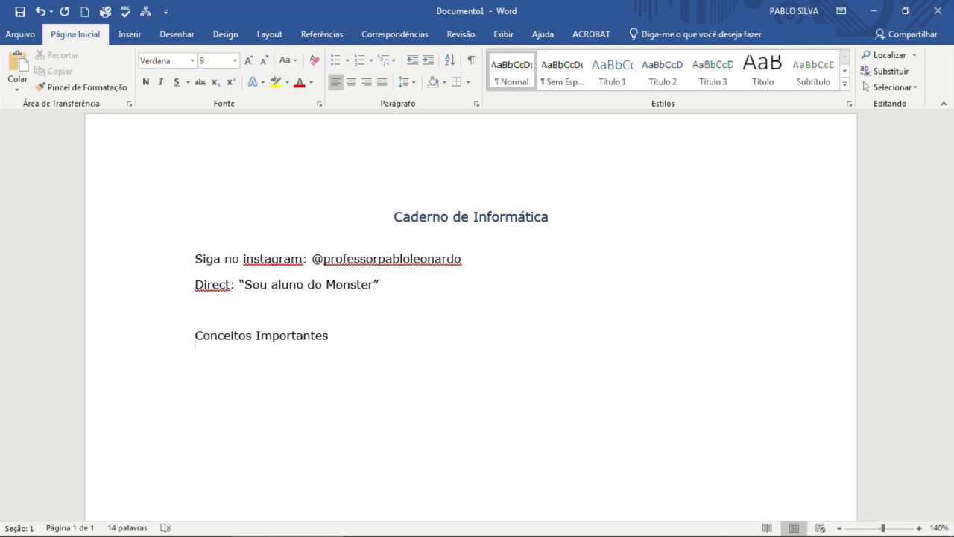
type("portantes acerca do Excel")
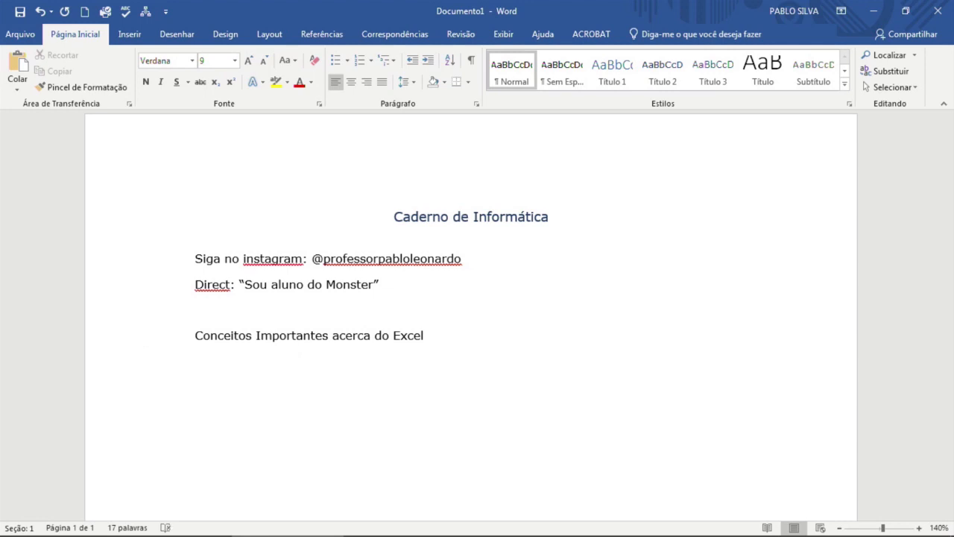
left_click(143, 341)
key("Down")
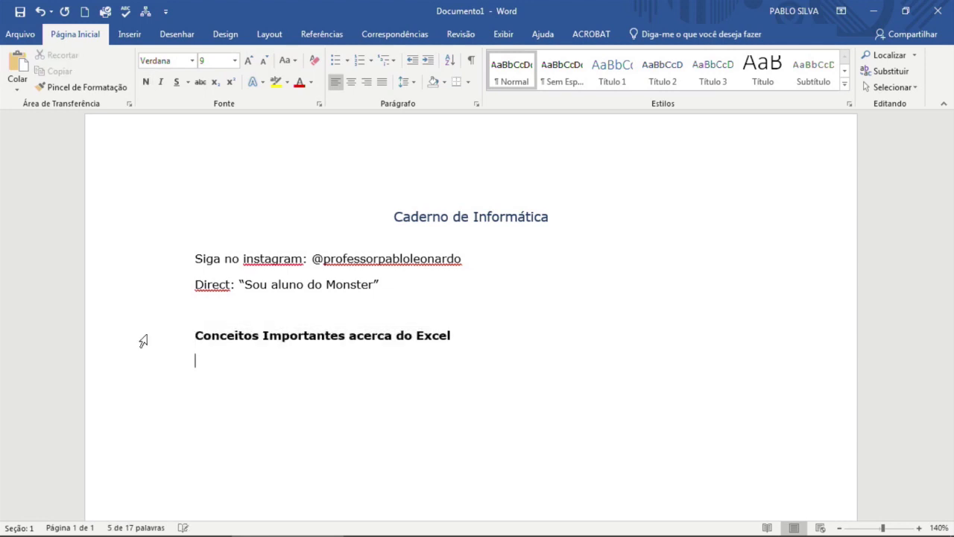
- Write the note "Planilha eletrônica (fazer cálculos, representar dados, etc)" under the Excel heading
type("Planilha")
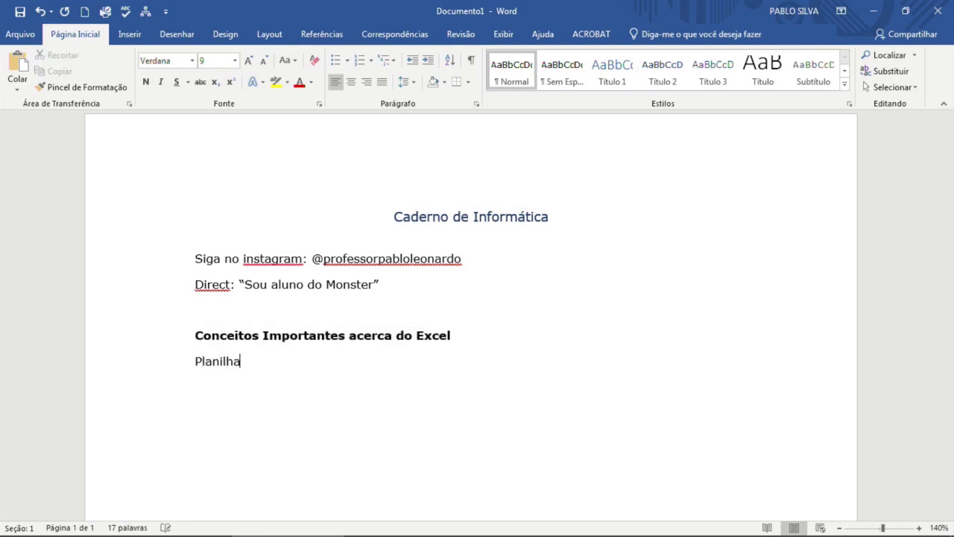
type(" eletrônica")
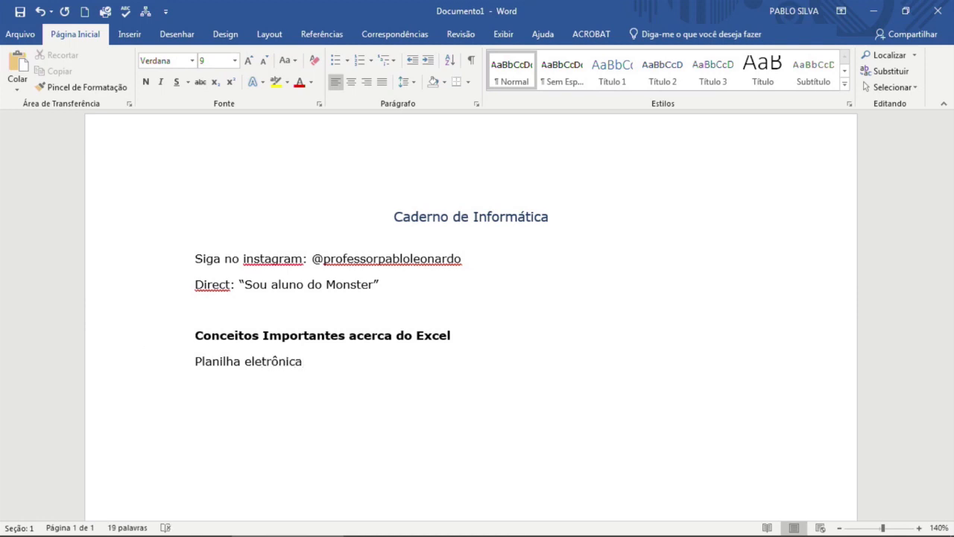
scroll(204, 354, "up", 3, "ctrl")
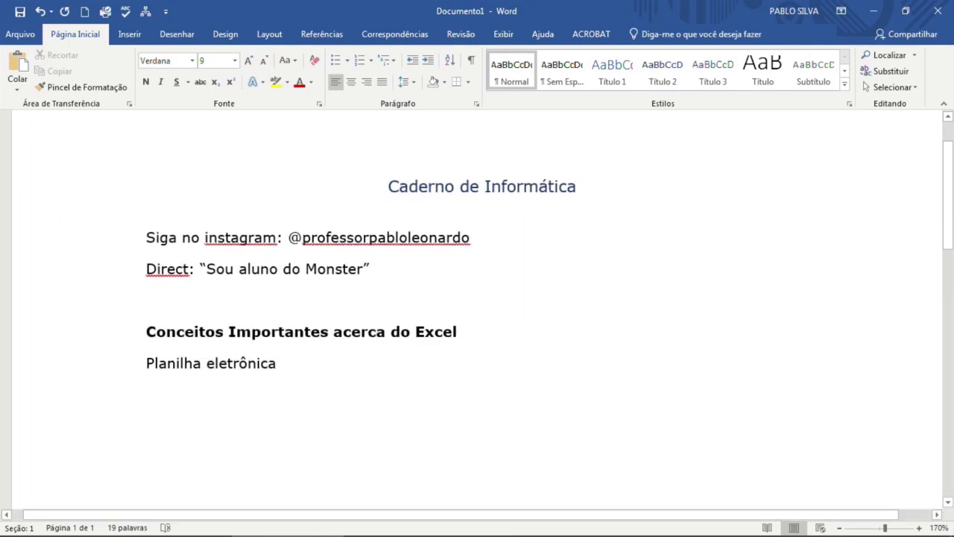
type("(")
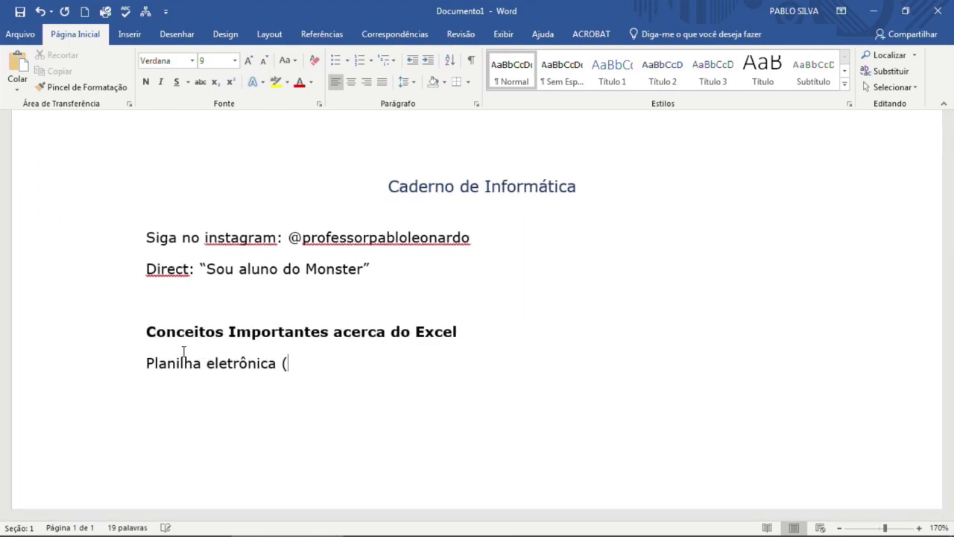
type("fazer cálculos,r")
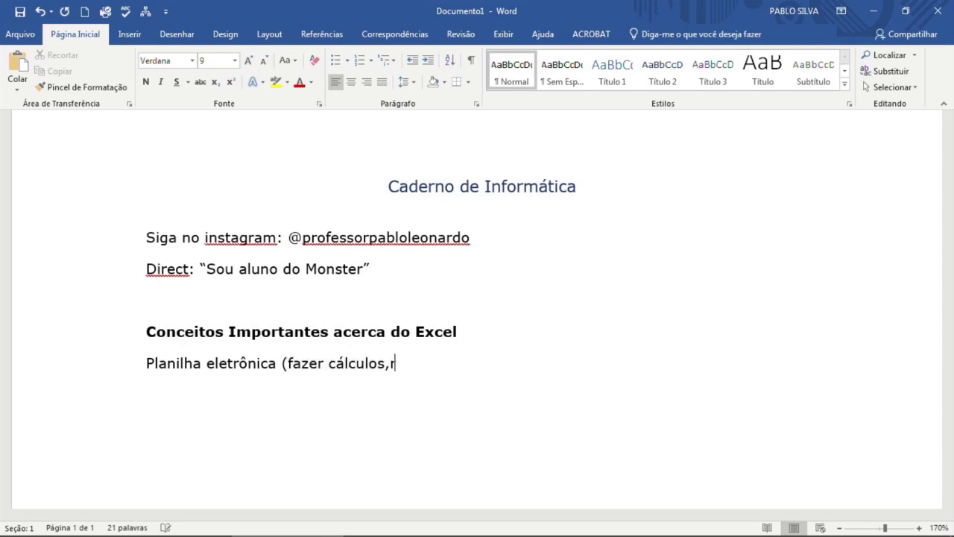
key("BackSpace")
type("representar dados, etc)")
- Add the note "Não integra o Windows (não é um software nativo)" on a new line
key("Return")
type("Não inte")
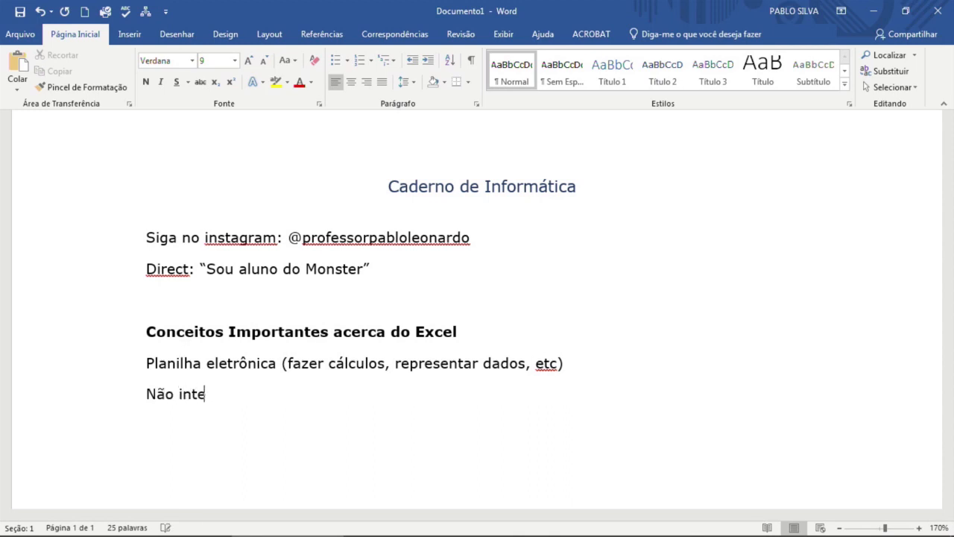
type("gra o Windows (n")
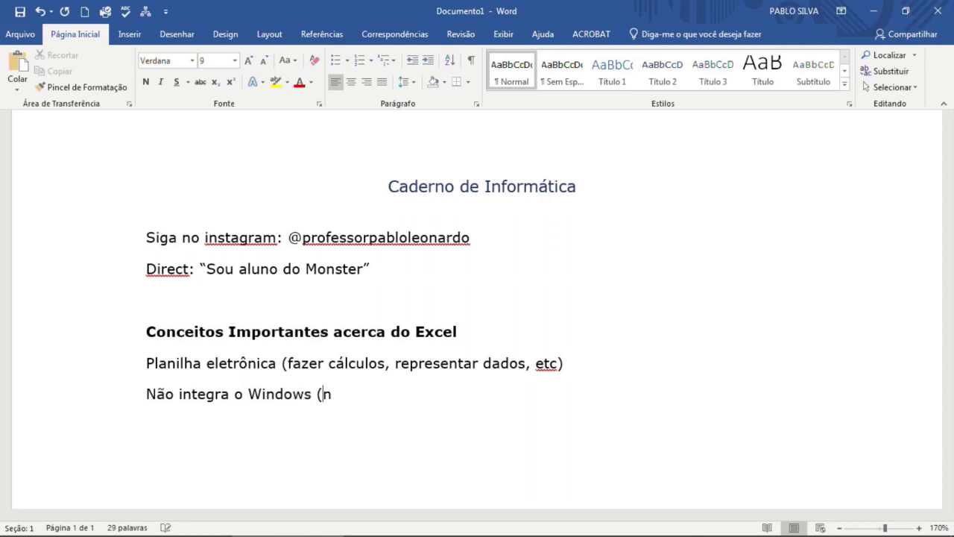
type("ão é um s")
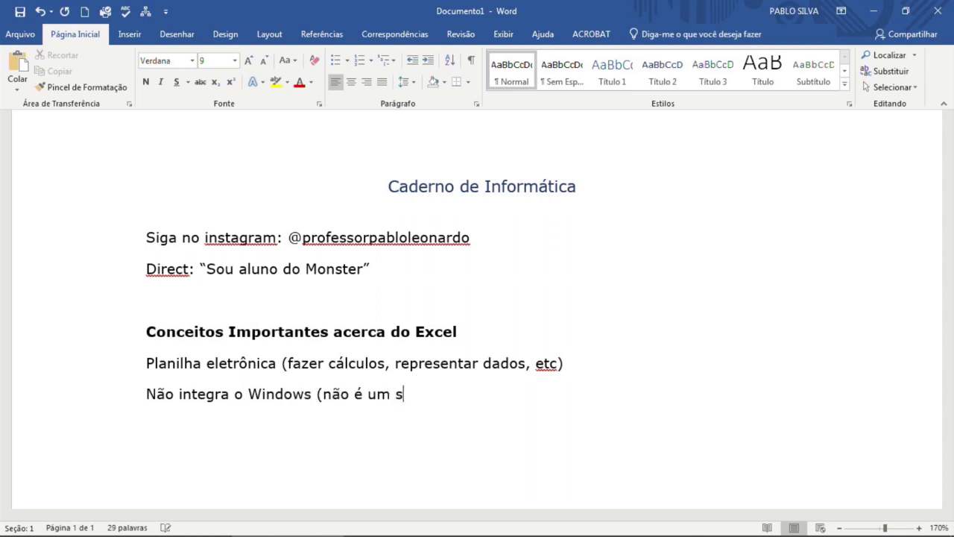
type("oftware nati")
key("BackSpace")
type("tivo)")
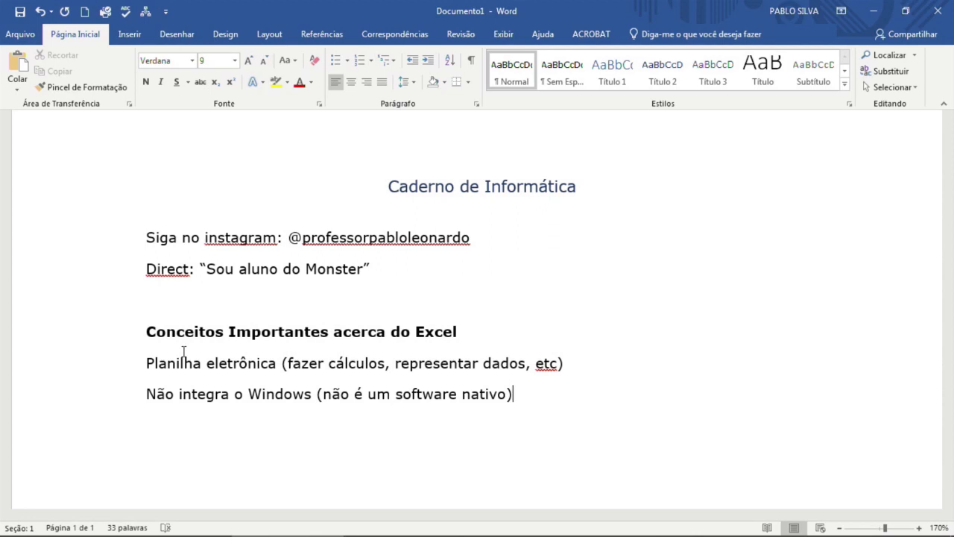
- Add the note "Integra o Microsoft Office (Word, Excel, PPoint, Outlook, Access)" on a new line
key("Return")
type("Integra o Microsoft Office (")
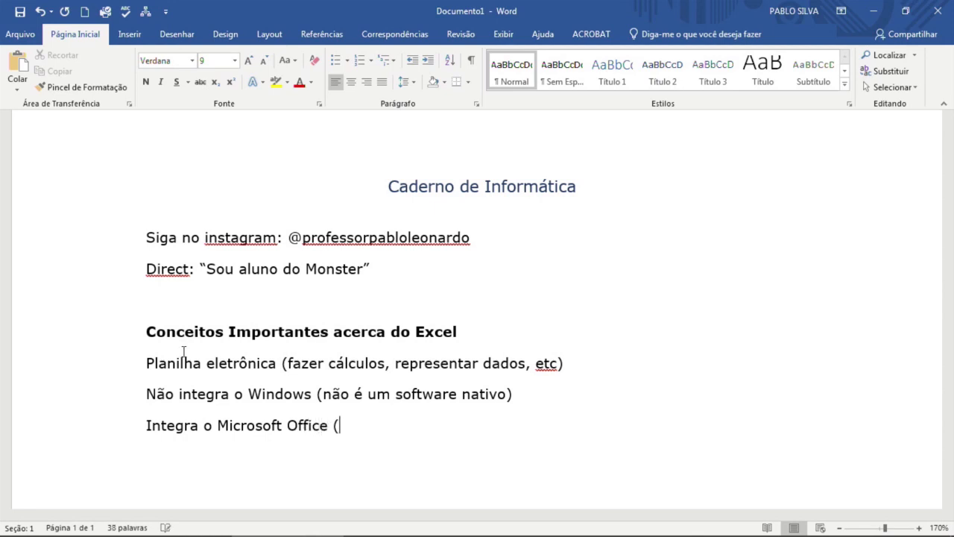
type("Word, Excel, ")
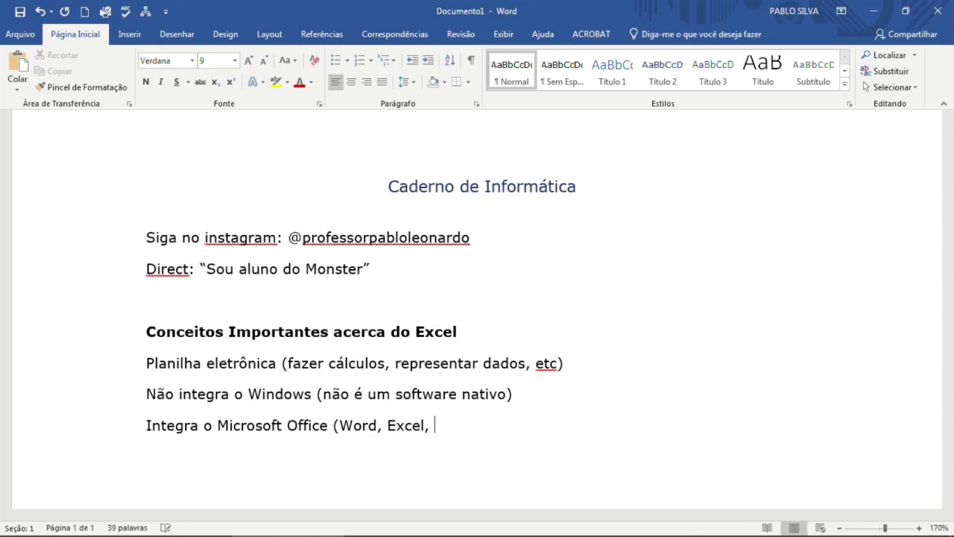
type("PPoint, O")
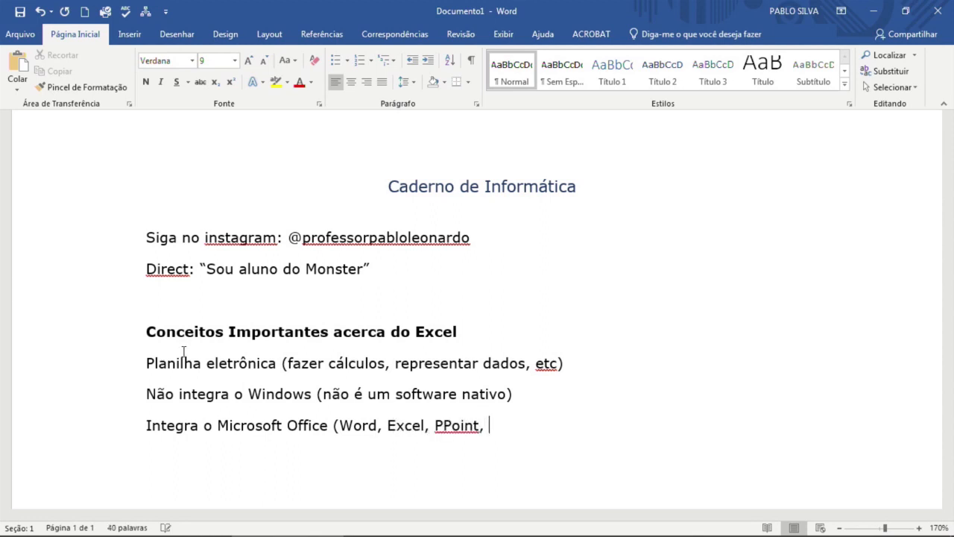
type("utlook, Access)")
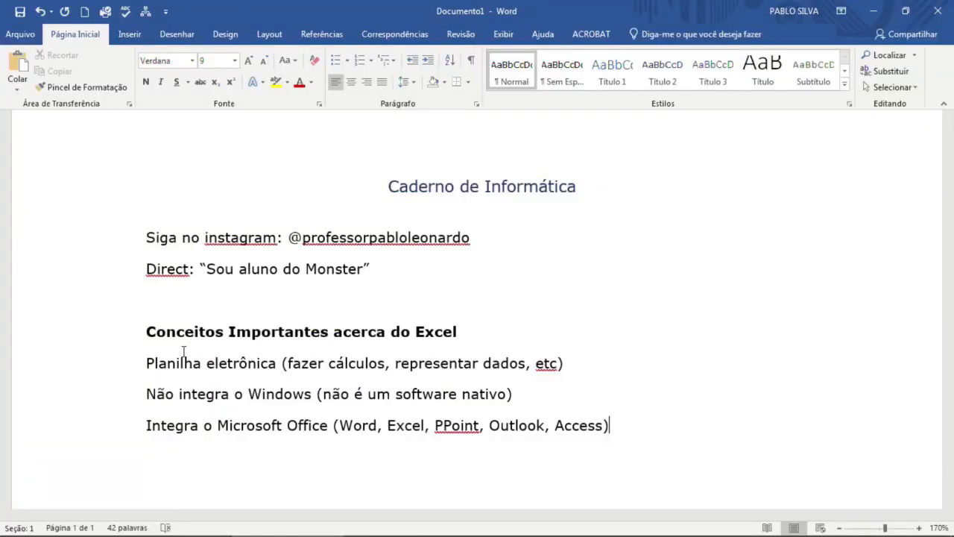
- Add the note "O Microsoft Office não é gratuito e nem livre. Trata-se de um software proprietário" on a new line
key("Return")
key("BackSpace")
type("O Microso")
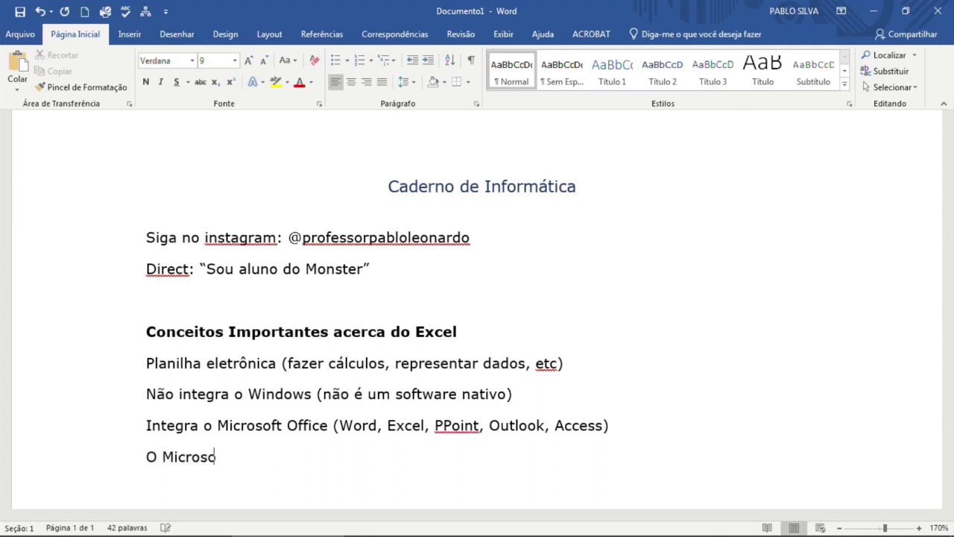
type("ft Office n")
key("BackSpace")
type("n")
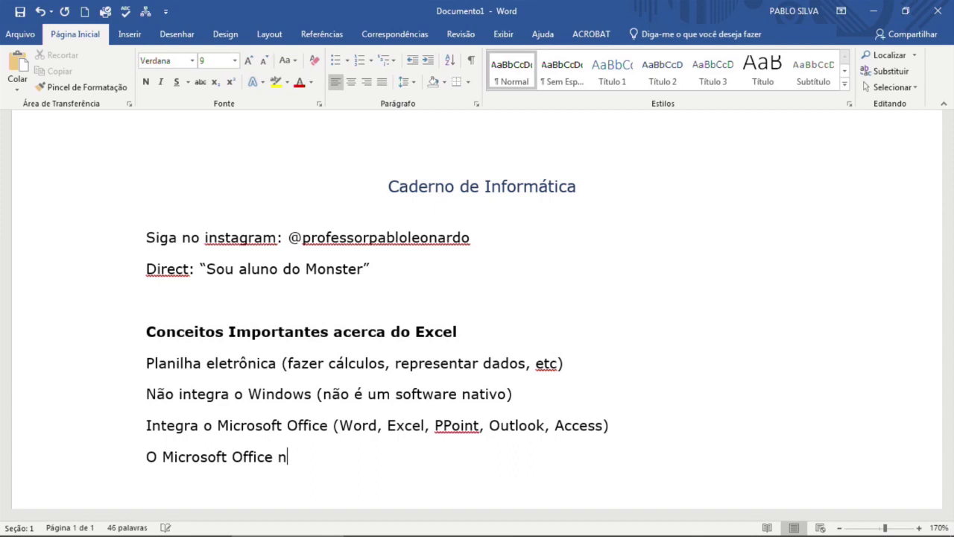
type("ão é gratui")
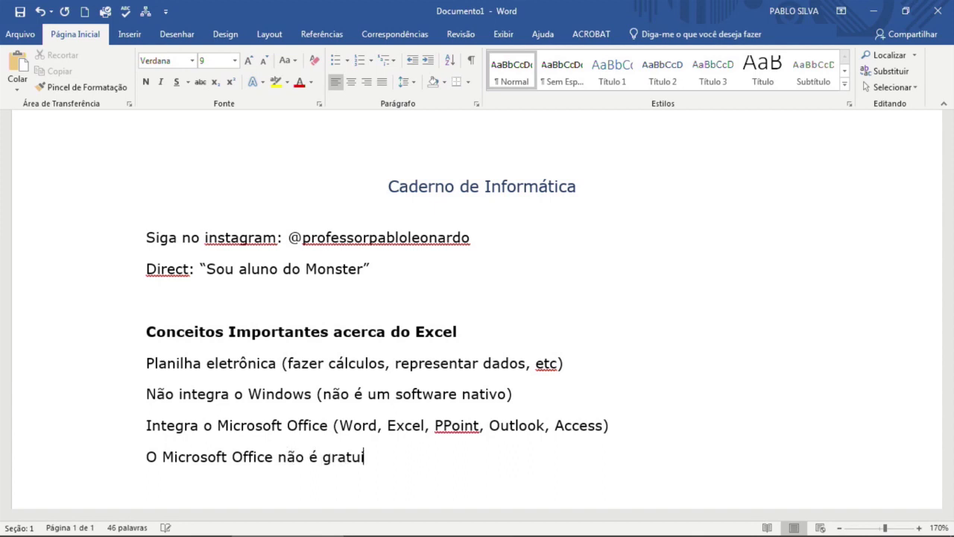
type("to e nem livre. Trata-s")
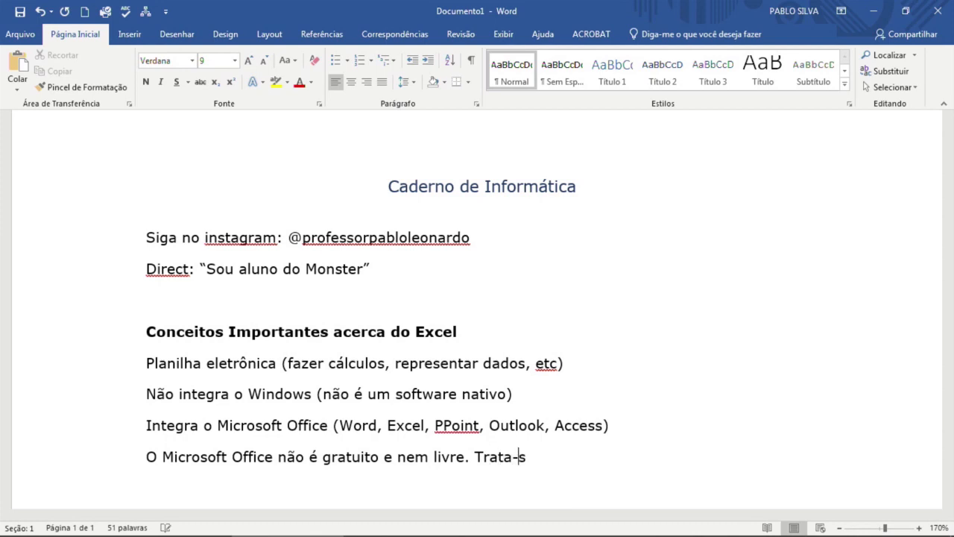
type("e de um software ")
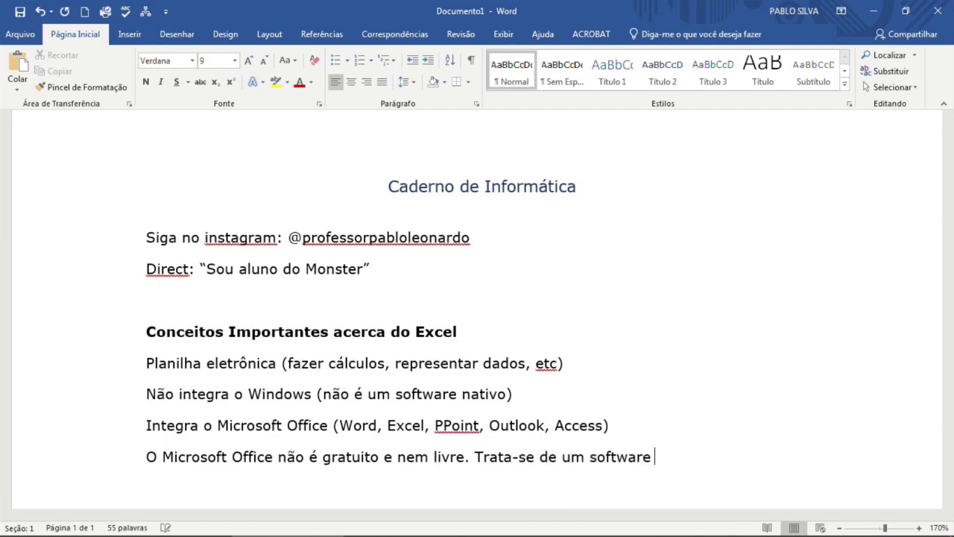
type("proprietário")
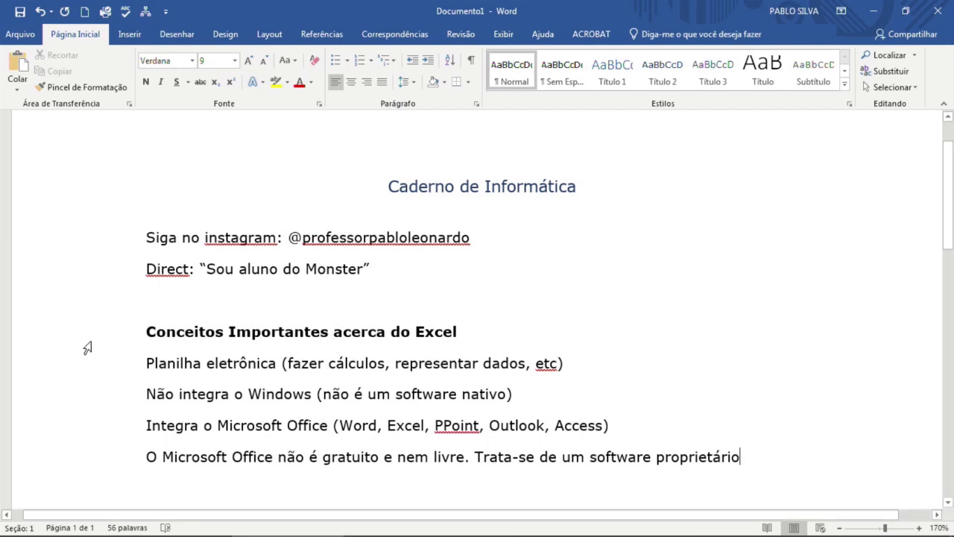
- Turn the four notes under the Excel heading into an arrow-bulleted list and place the cursor on the line below it
left_click(128, 370, "shift")
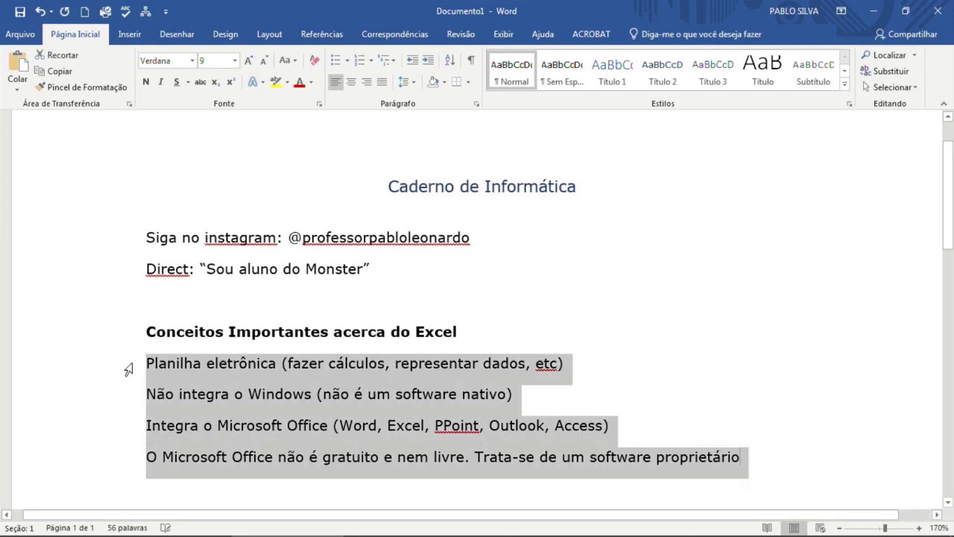
key("ctrl+shift+l")
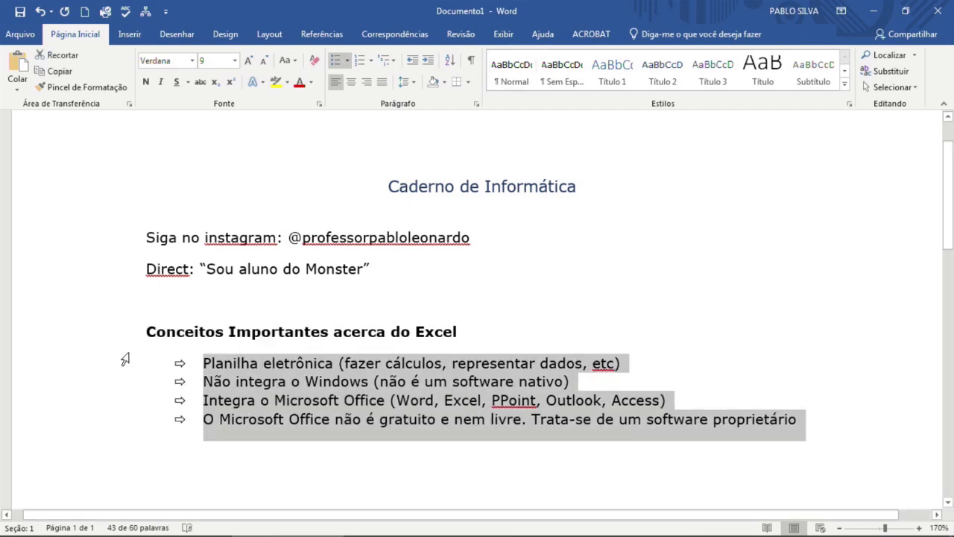
scroll(271, 432, "down", 1)
left_click(294, 393)
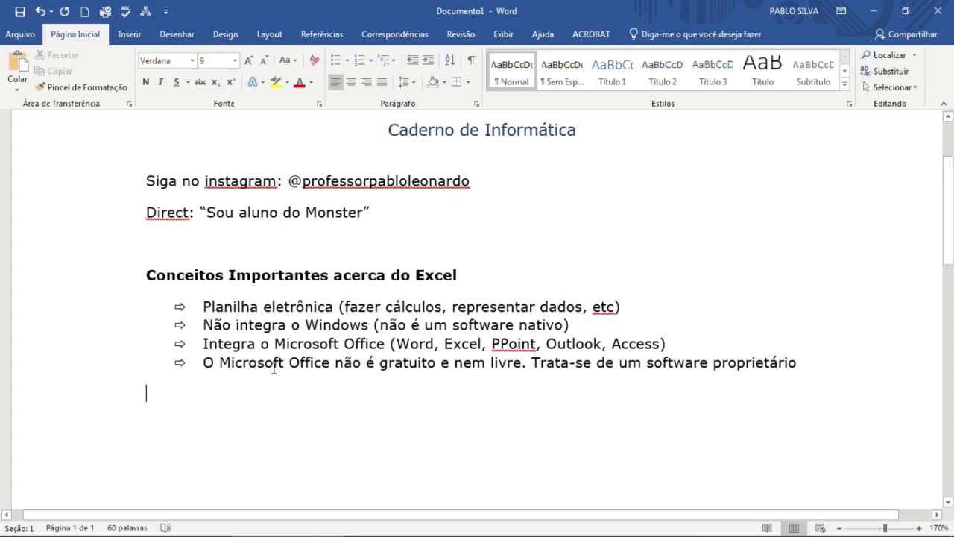
- Find and open PyCharm Community Edition 2020.3.4
key("super")
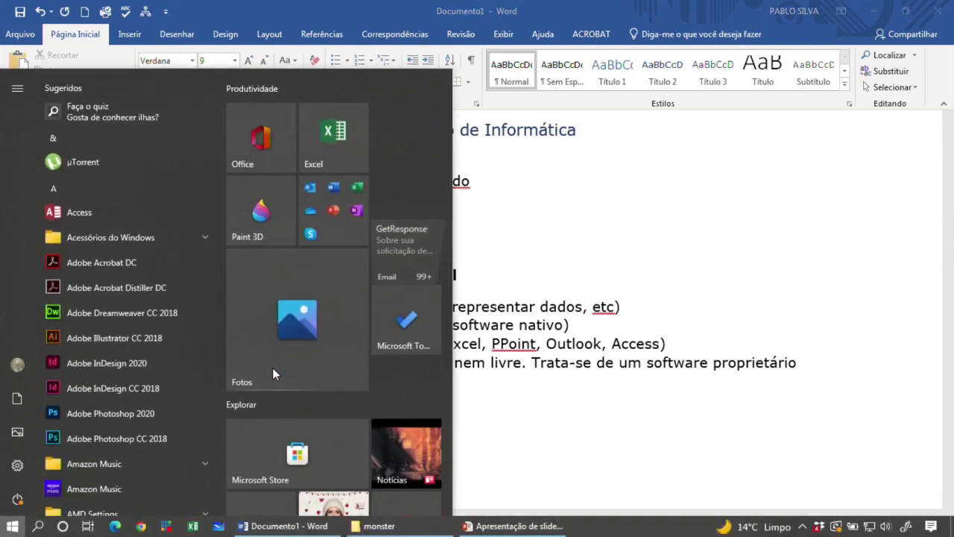
type("pych")
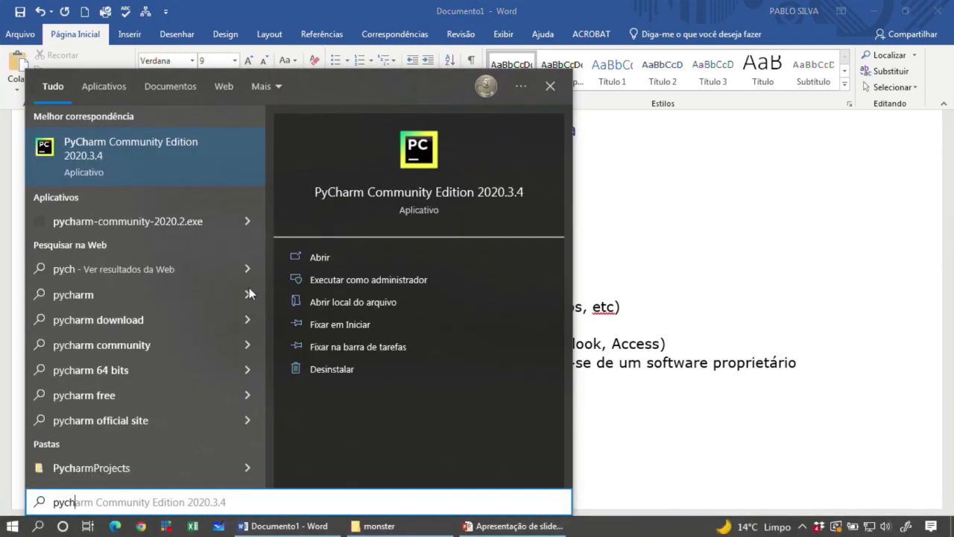
left_click(211, 164)
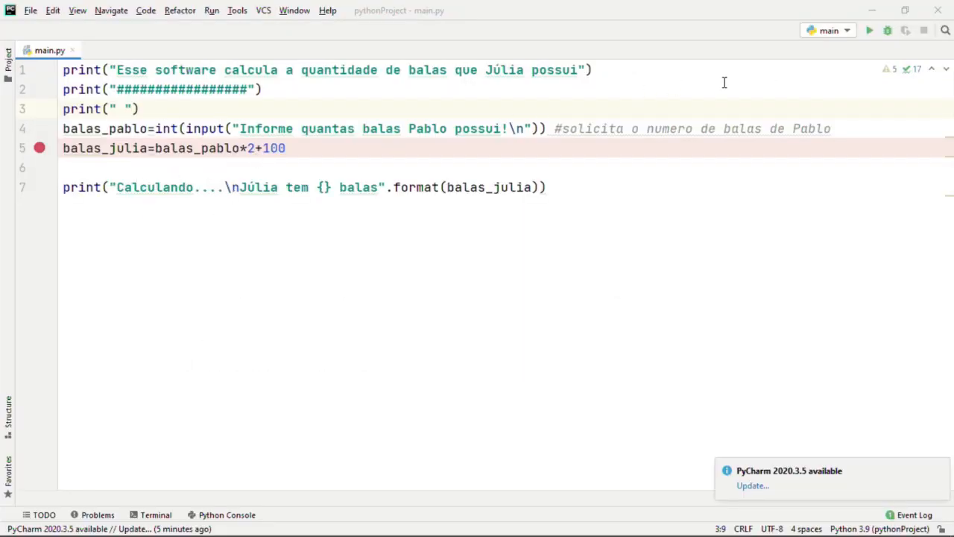
- Run main.py and enter 15 as the number of candies the program asks for
key("shift+F10")
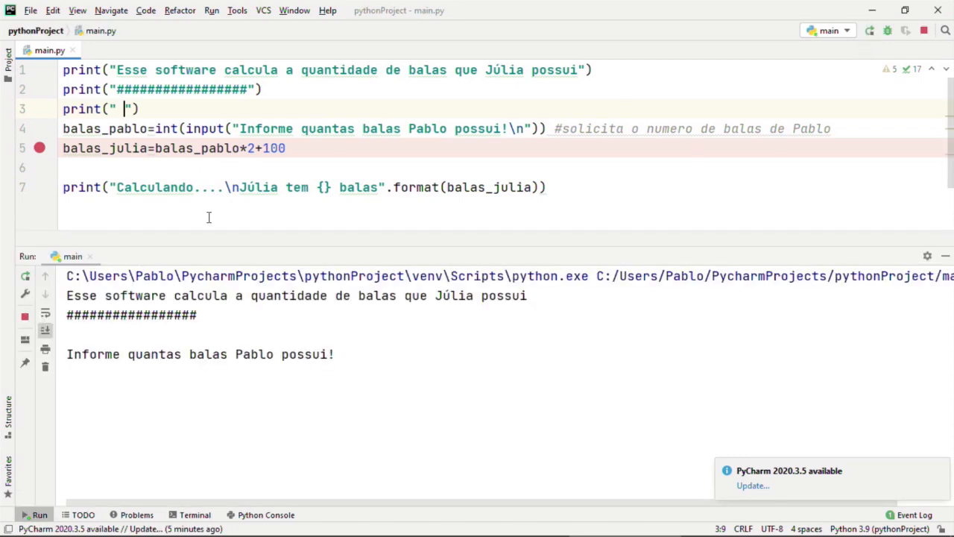
left_click_drag(128, 296, 444, 296)
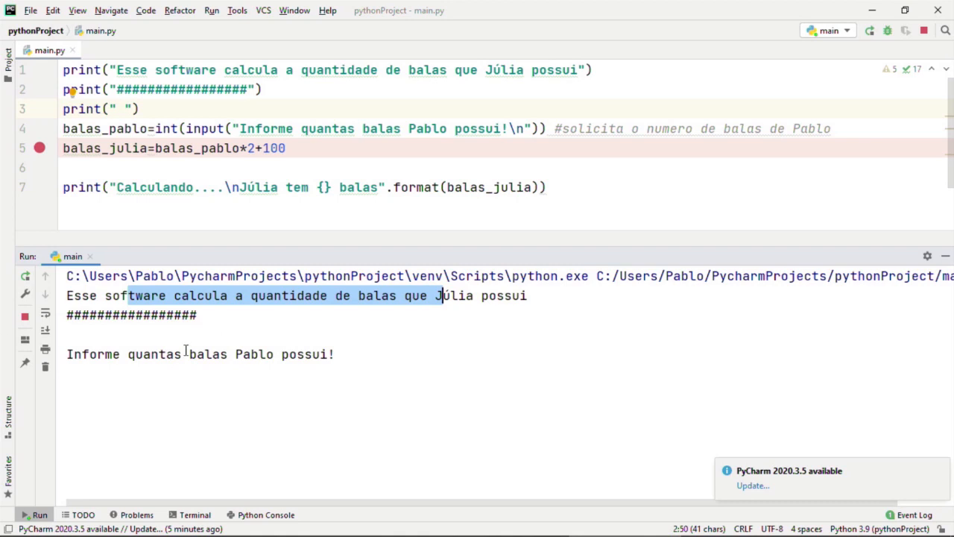
left_click(146, 354)
left_click(345, 355)
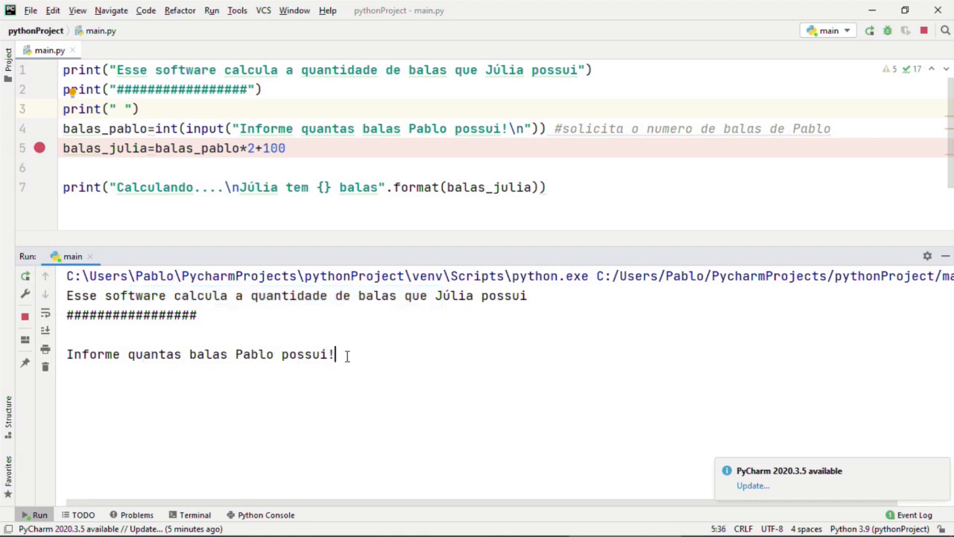
type("15")
key("Return")
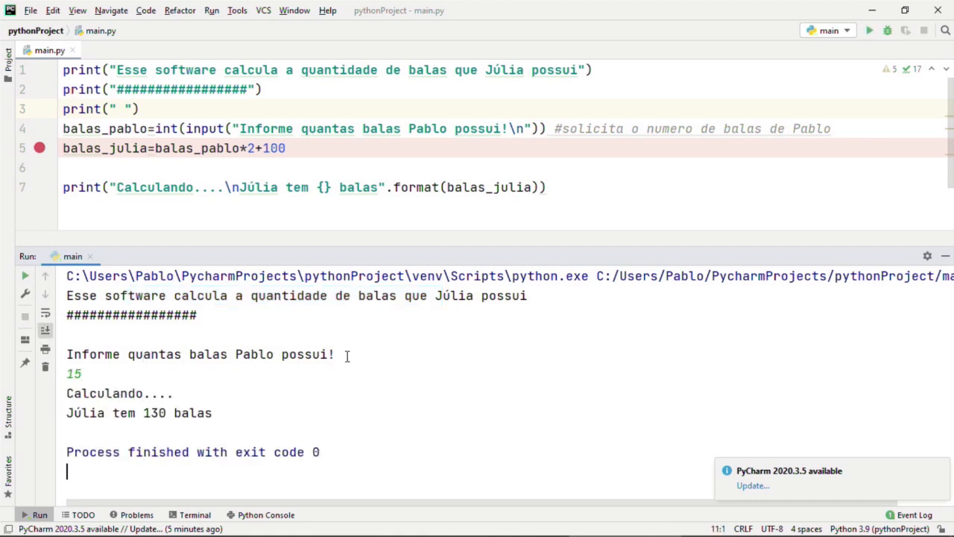
- Examine the final result line of the program output alongside the whole source code of main.py
left_click_drag(68, 415, 219, 417)
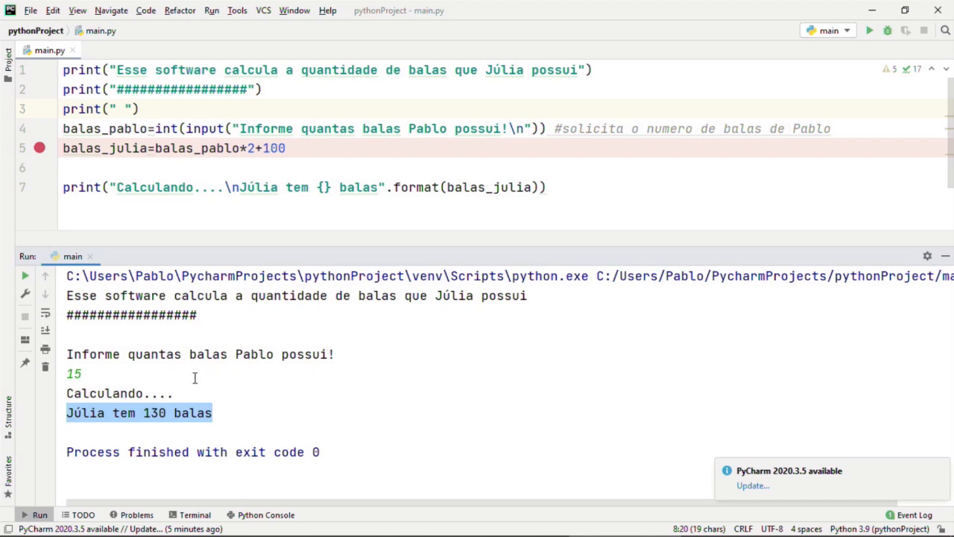
left_click(549, 188)
left_click_drag(549, 187, 62, 69)
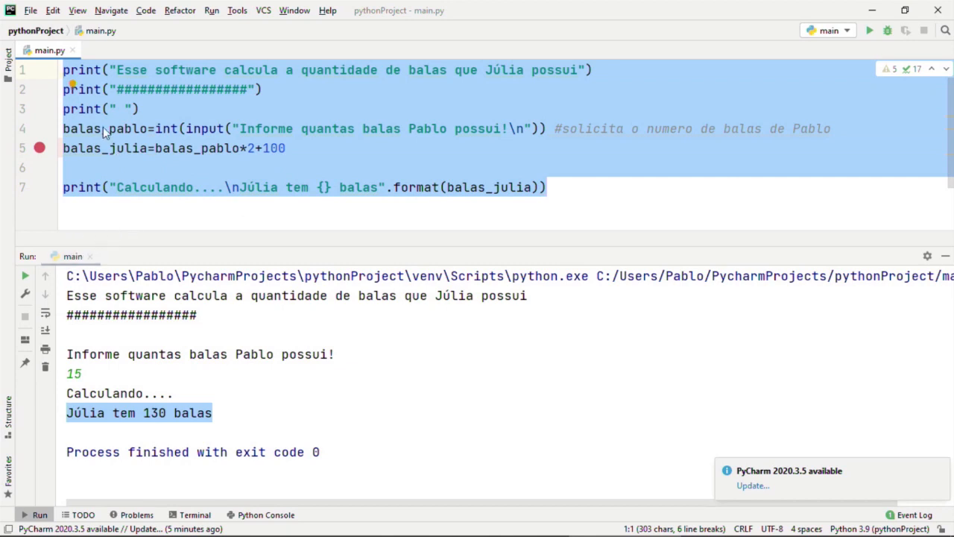
key("Escape")
- Set and clear a breakpoint on line 1, and remove the breakpoint from line 5
left_click(39, 70)
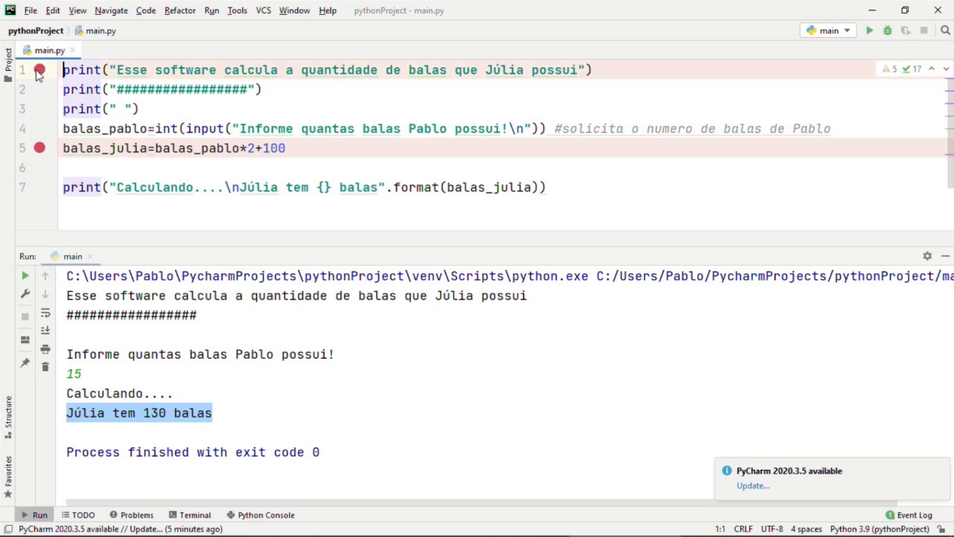
left_click(40, 70)
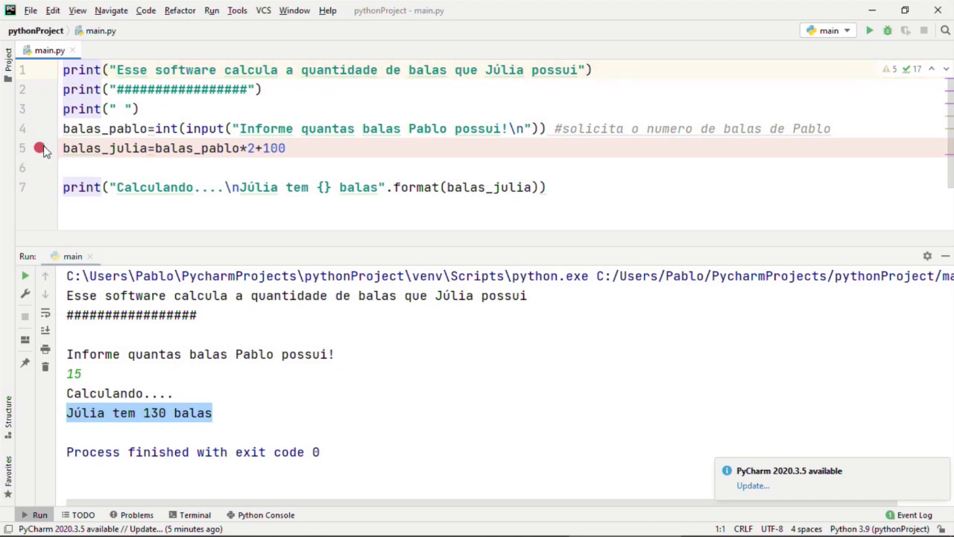
left_click(41, 148)
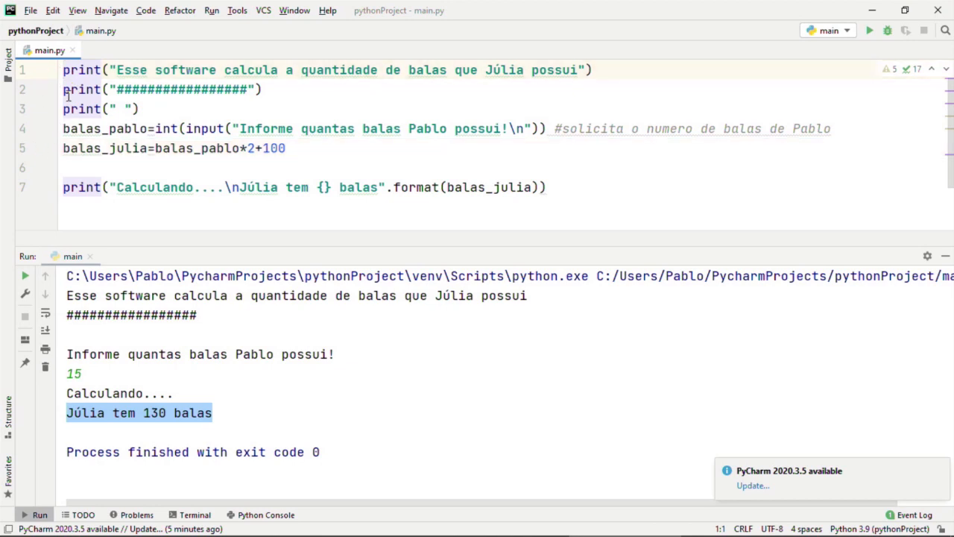
- Mark lines 1, 2 and 3 one after another with temporary breakpoints, clearing each one again
mouse_move(68, 98)
left_click(41, 70)
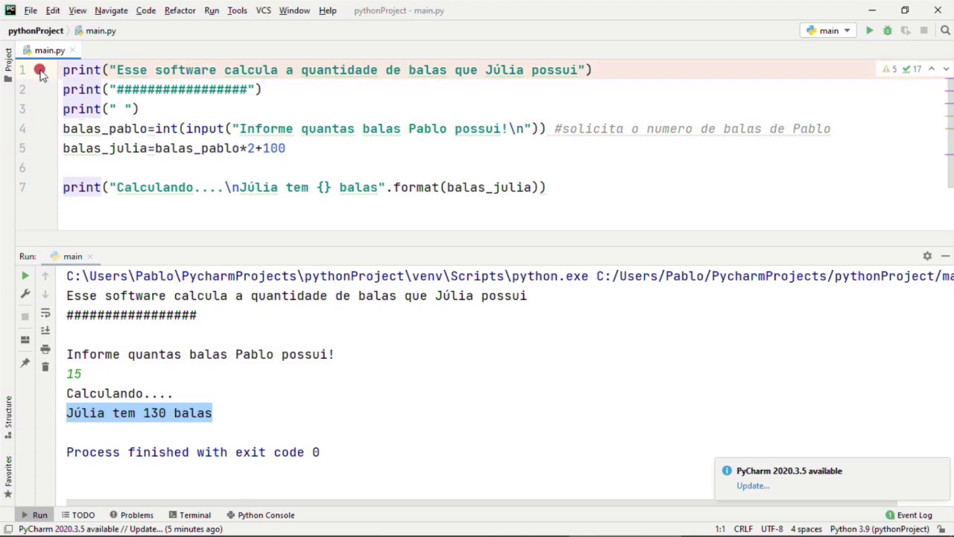
left_click(40, 70)
left_click(40, 89)
left_click(40, 90)
left_click(41, 110)
left_click(41, 110)
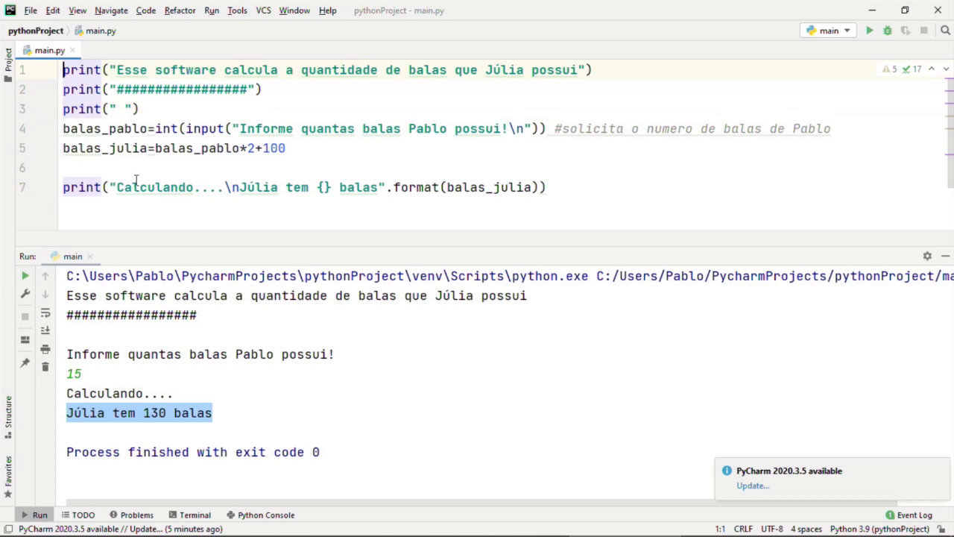
- Mark the first two print lines in turn with a temporary breakpoint and compare them with the program output
left_click(52, 72)
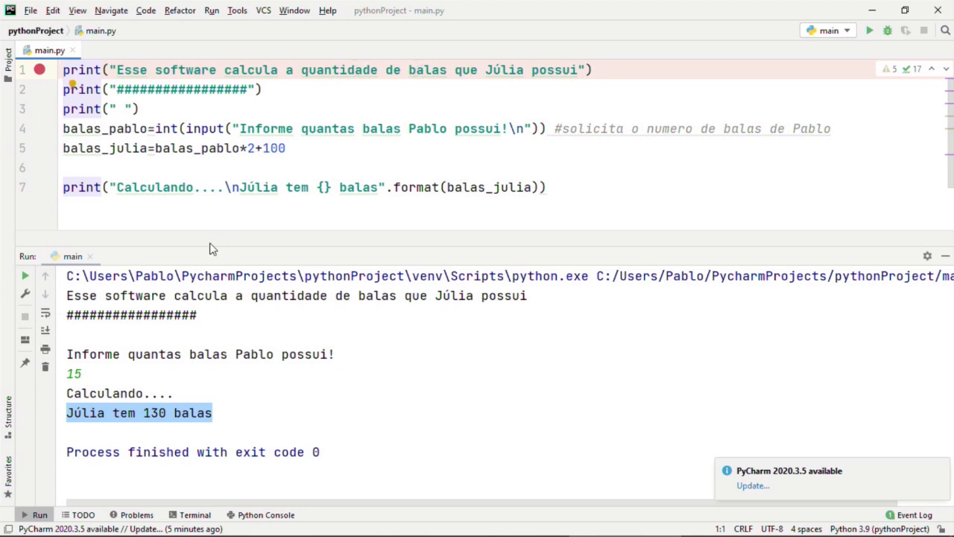
left_click(67, 297)
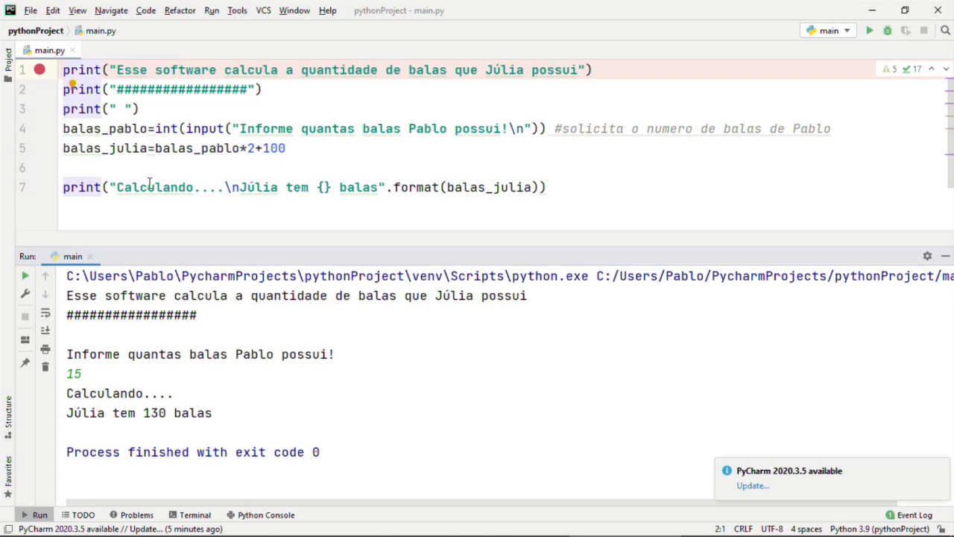
left_click(40, 69)
left_click(39, 88)
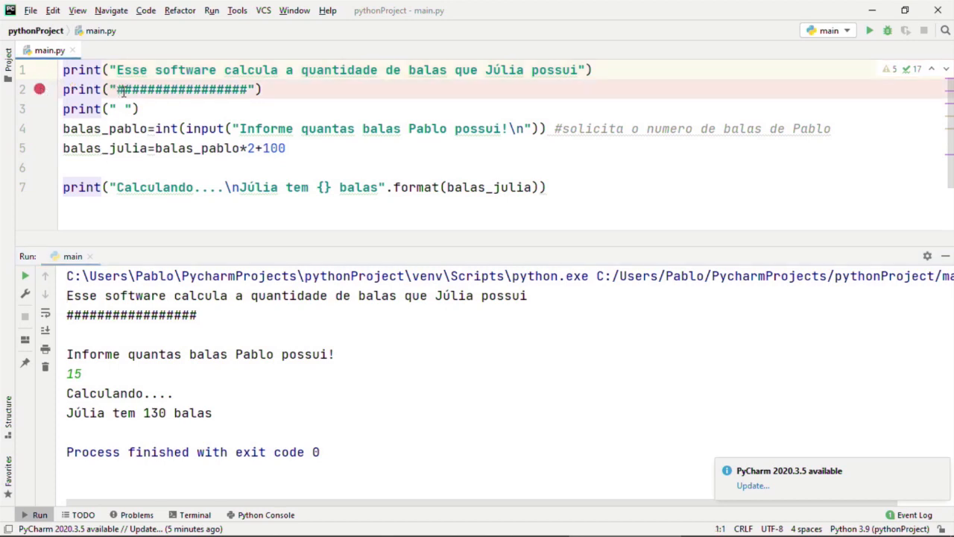
left_click(39, 88)
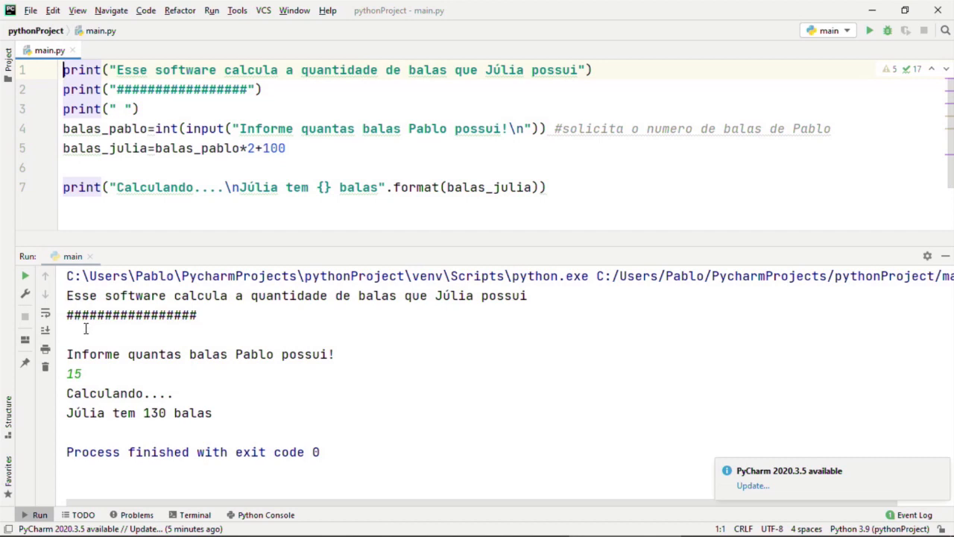
- Mark lines 4 and 7 in turn with temporary breakpoints, and highlight the input prompt and the entered number in the output
left_click(48, 130)
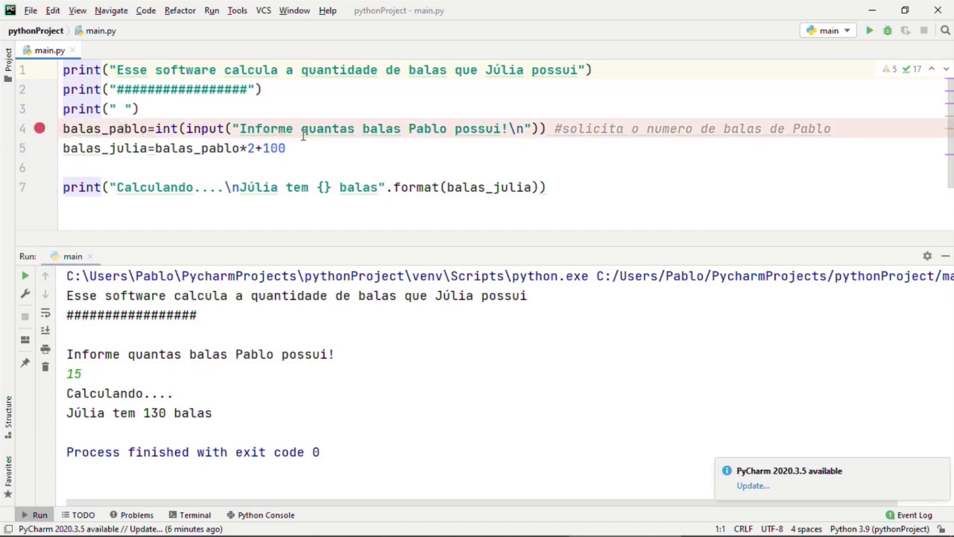
left_click_drag(121, 356, 338, 355)
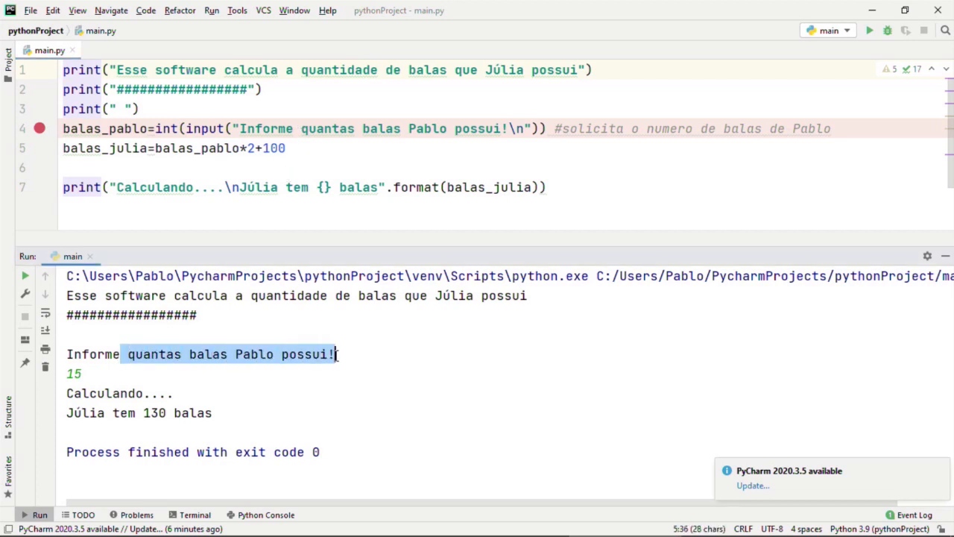
left_click(75, 373)
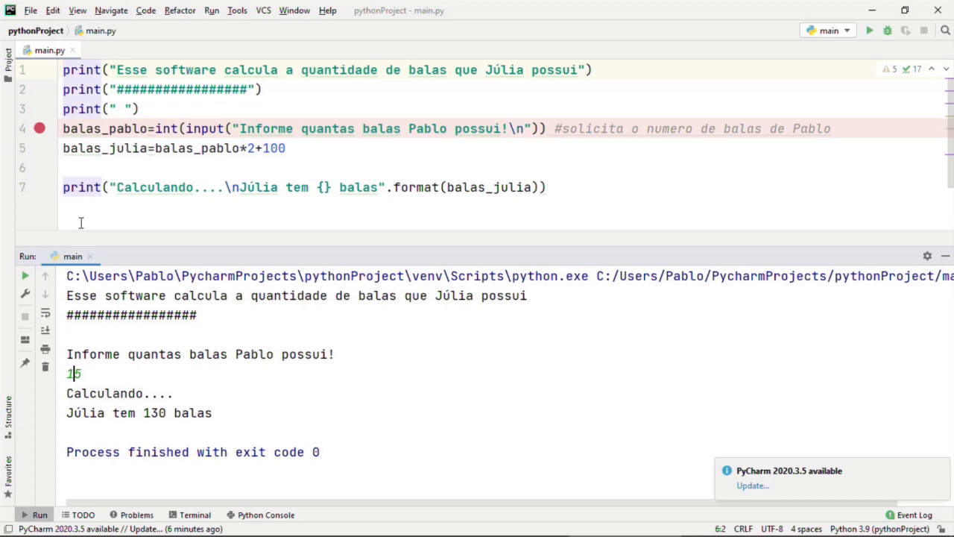
left_click(45, 130)
left_click(45, 189)
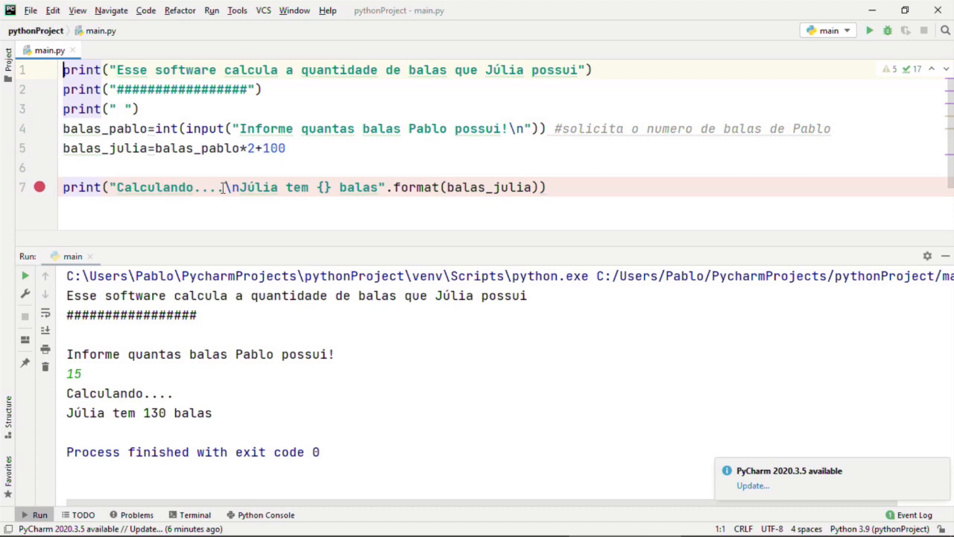
left_click(41, 188)
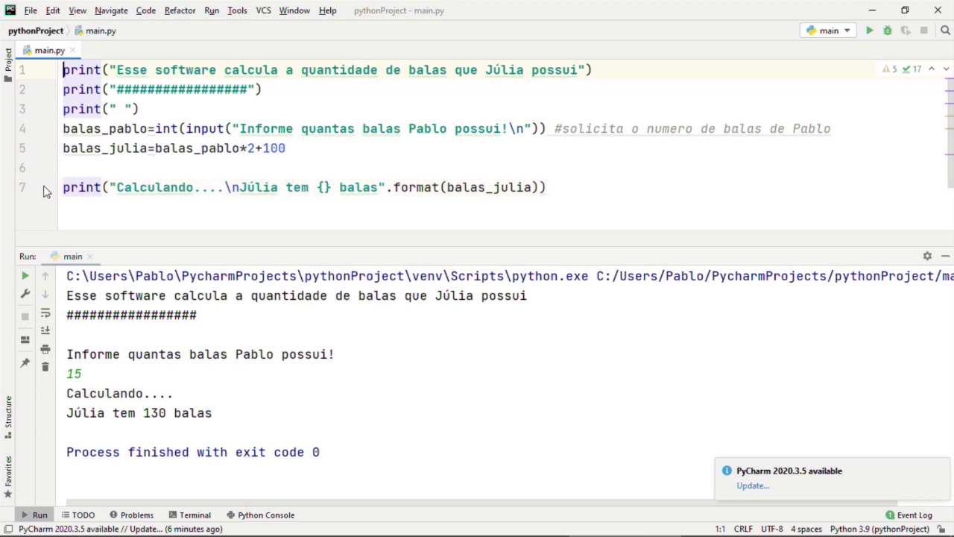
- Set a breakpoint on line 5 and select the multiplication by 2 in its formula
left_click(43, 149)
left_click(64, 148)
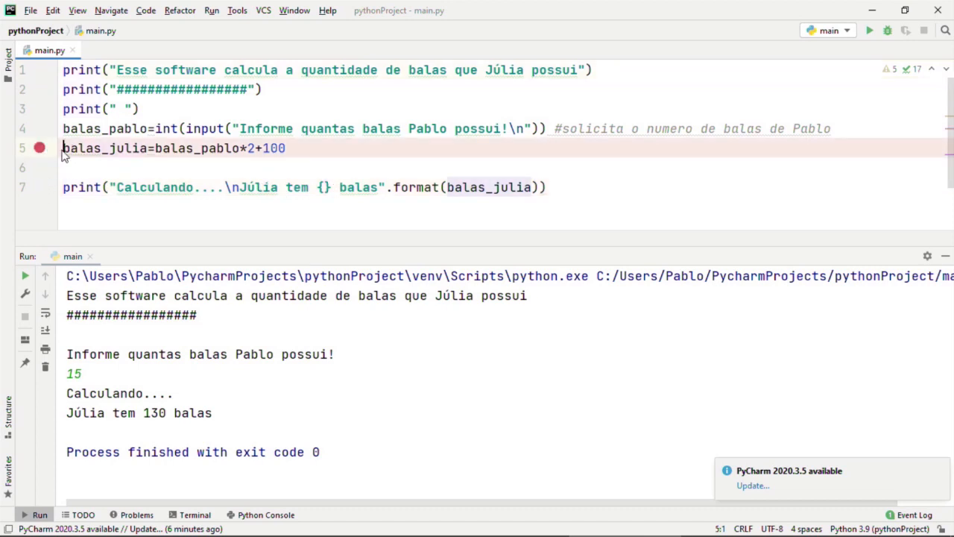
left_click_drag(65, 149, 255, 156)
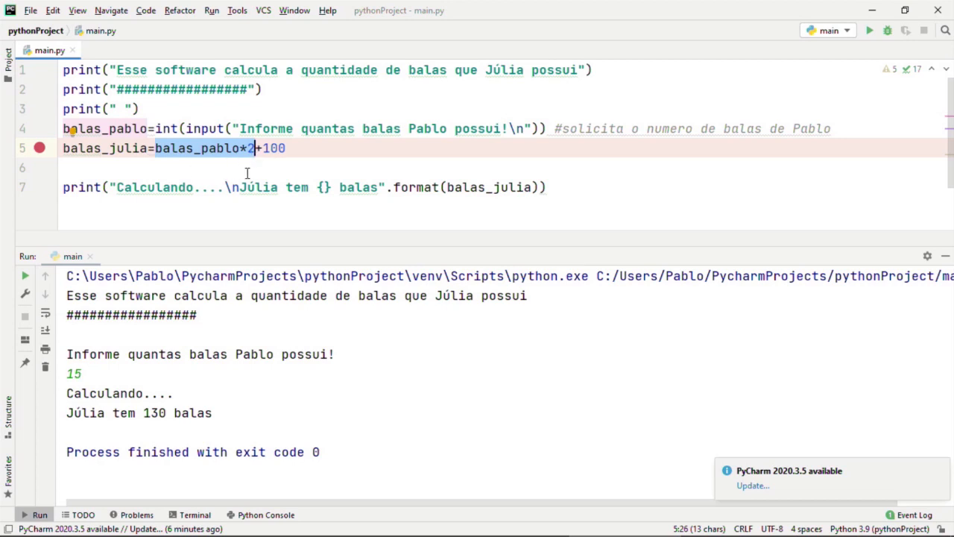
- Run main.py again and enter 45 as the number of candies
left_click(475, 410)
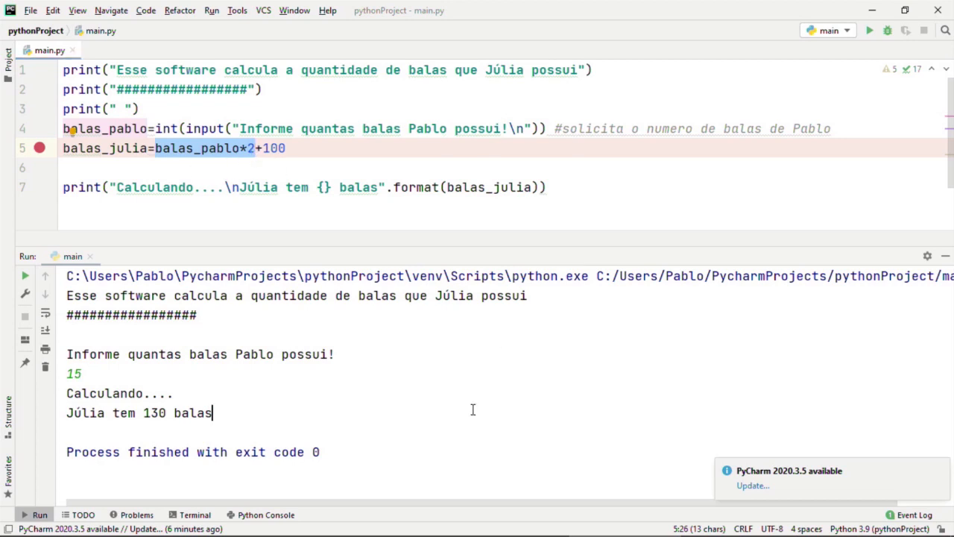
left_click(869, 30)
type("45")
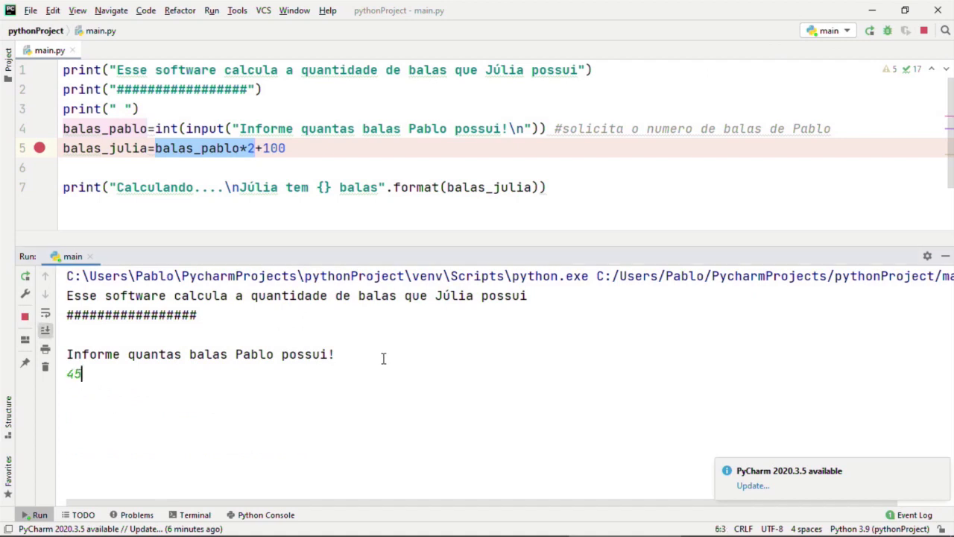
key("Return")
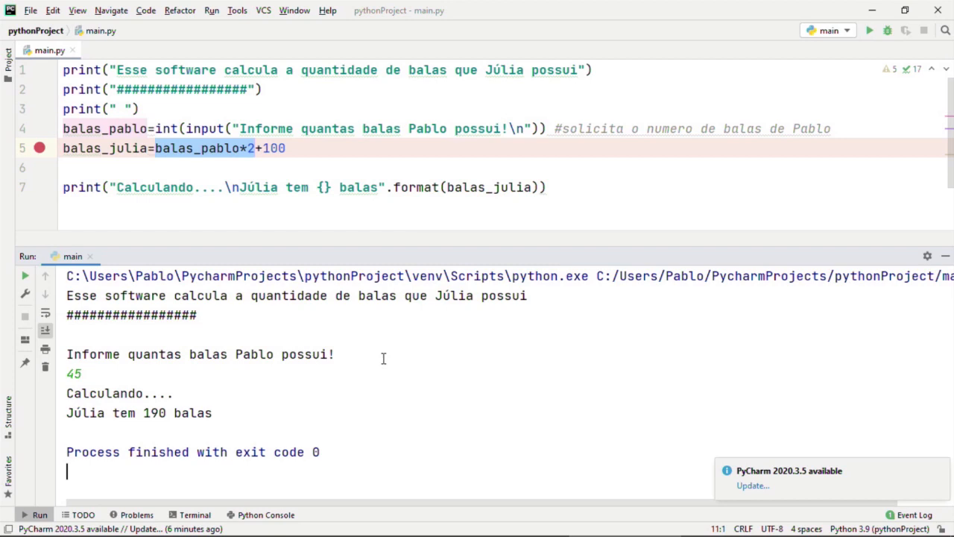
- Close PyCharm and return to the Word document, placing the cursor in the last bullet of the Excel notes
left_click_drag(550, 187, 119, 170)
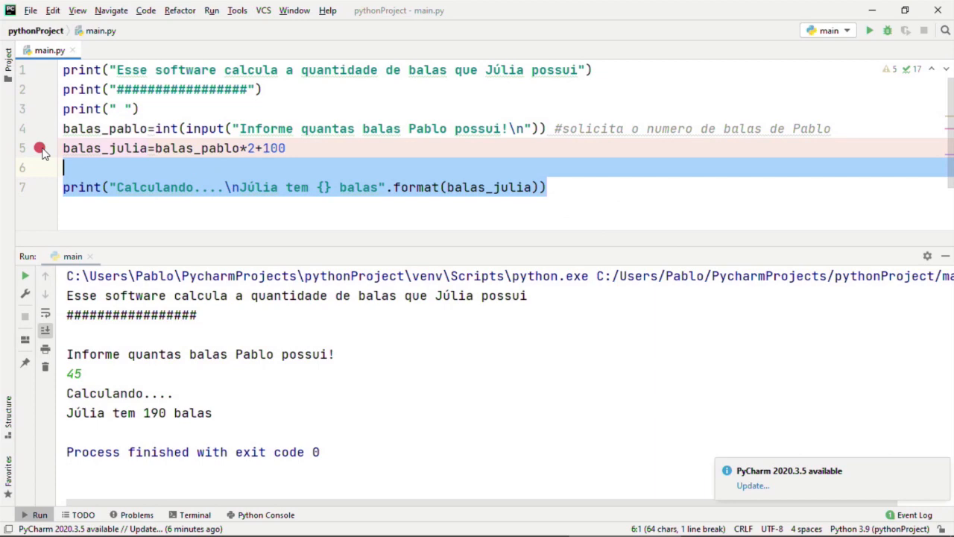
left_click(938, 10)
left_click(511, 284)
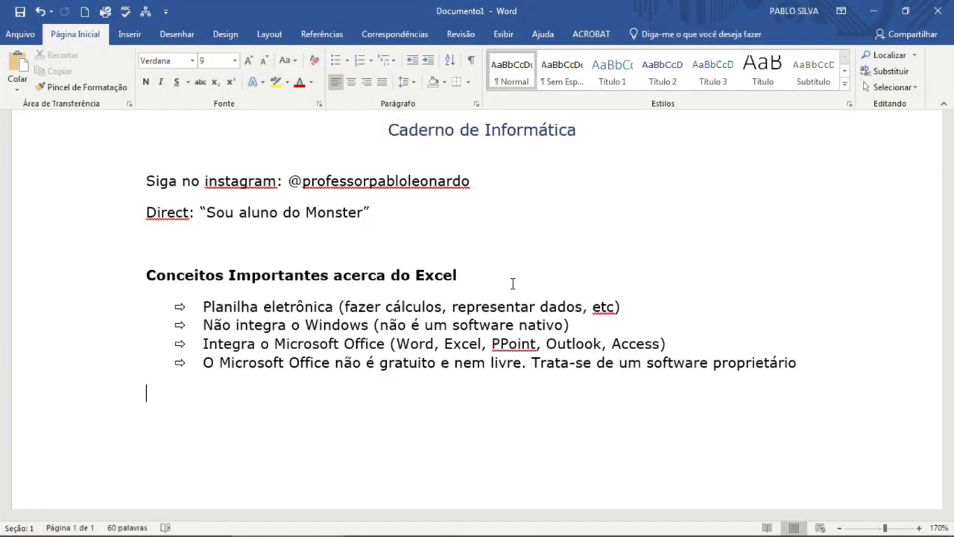
key("Up")
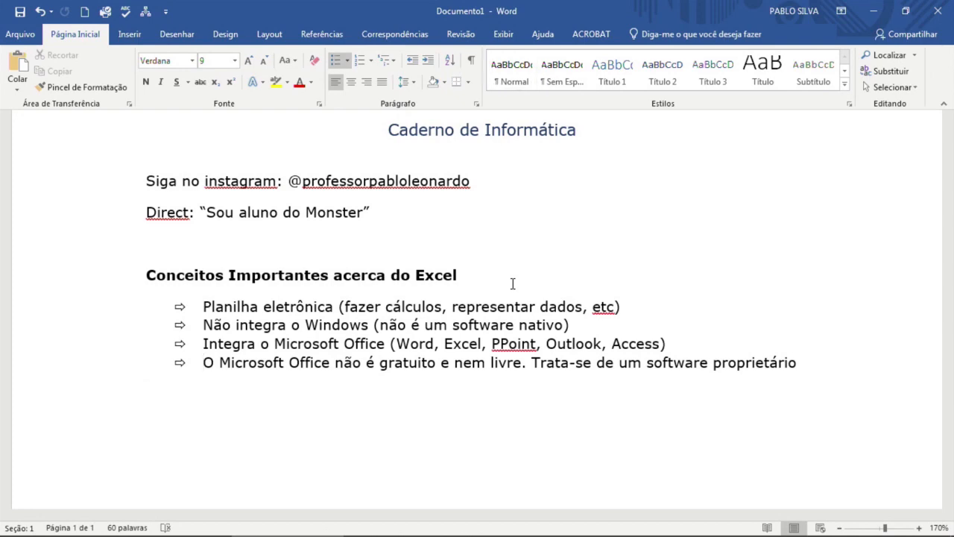
- Switch to the slideshow's "INTRODUÇÃO" slide and use the red pen to box "Calc", underscore "gratuito e livre" with a line above it and link them with an arrow
key("alt+Tab")
left_click(419, 265)
left_click(415, 266)
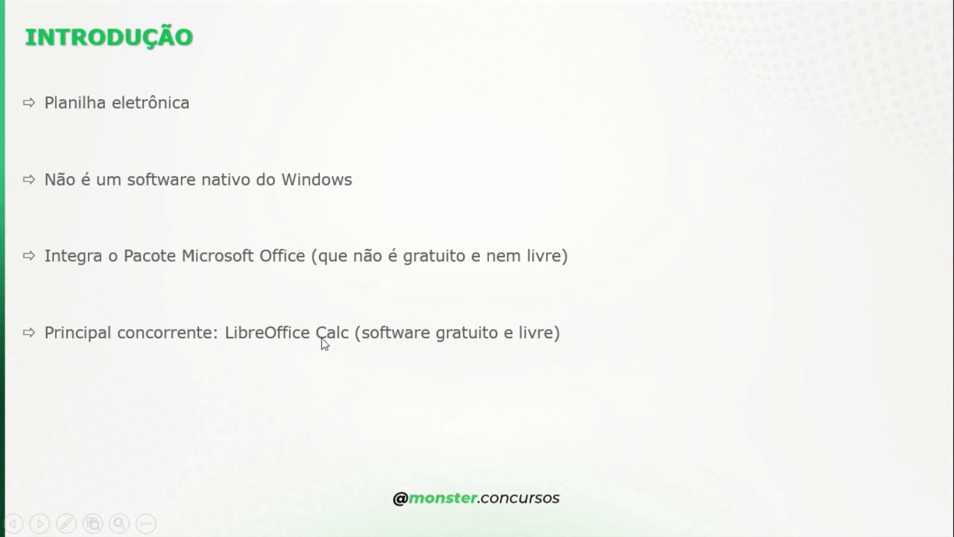
key("ctrl+p")
mouse_move(313, 321)
left_mouse_down()
mouse_move(312, 343)
mouse_move(362, 345)
mouse_move(348, 321)
mouse_move(482, 301)
mouse_move(483, 310)
mouse_move(518, 319)
mouse_move(559, 311)
left_mouse_up()
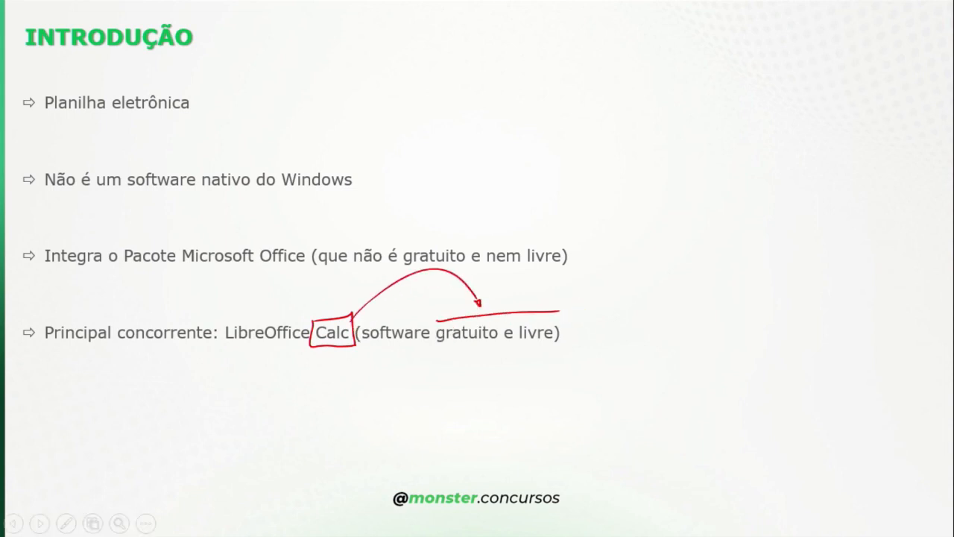
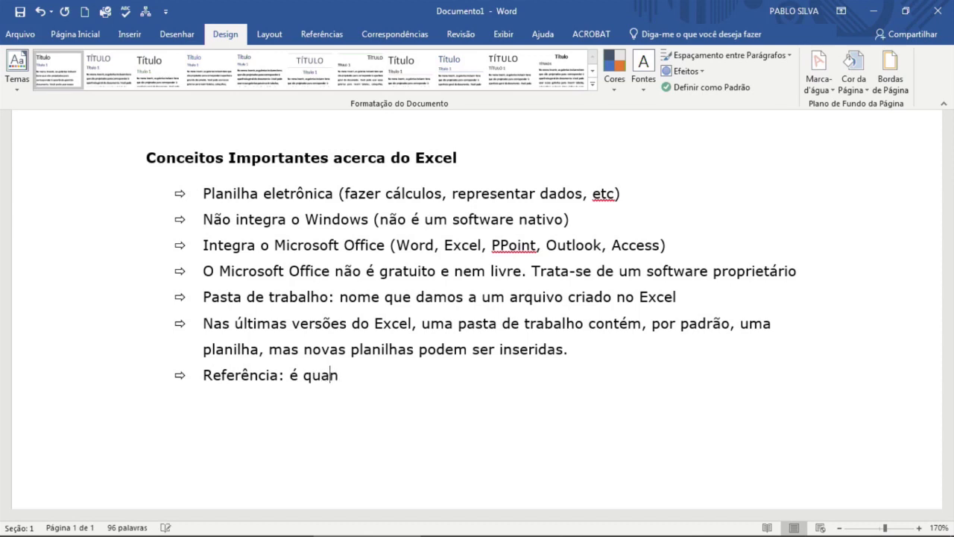
- Complete the "Referência" bullet with "é quando, em uma fórmula, ao invés de usar um valor que esteja dentro de uma célula, eu uso o nome da célula."
type("do, em uma fórmul")
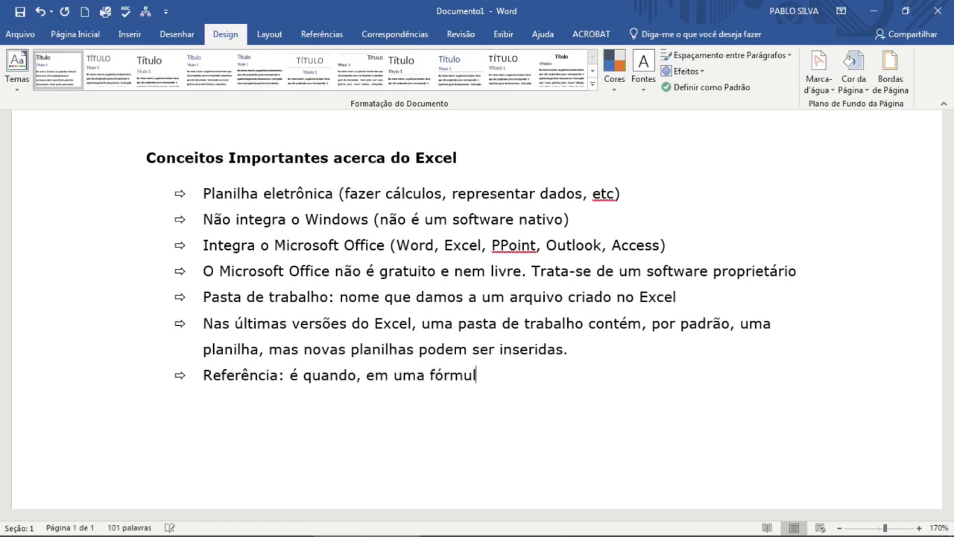
type("a, ao invés de usar um")
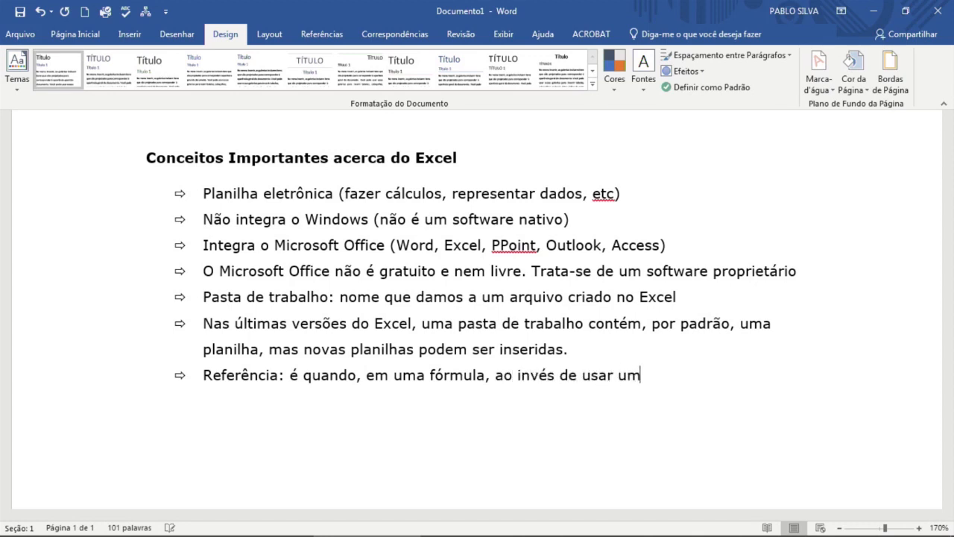
type(" valor que est")
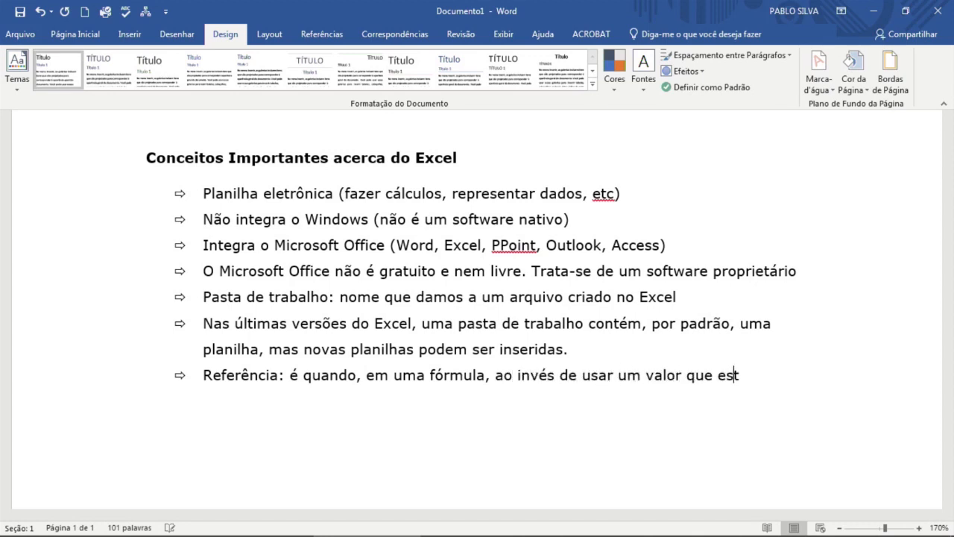
type("eja dentro de uma c")
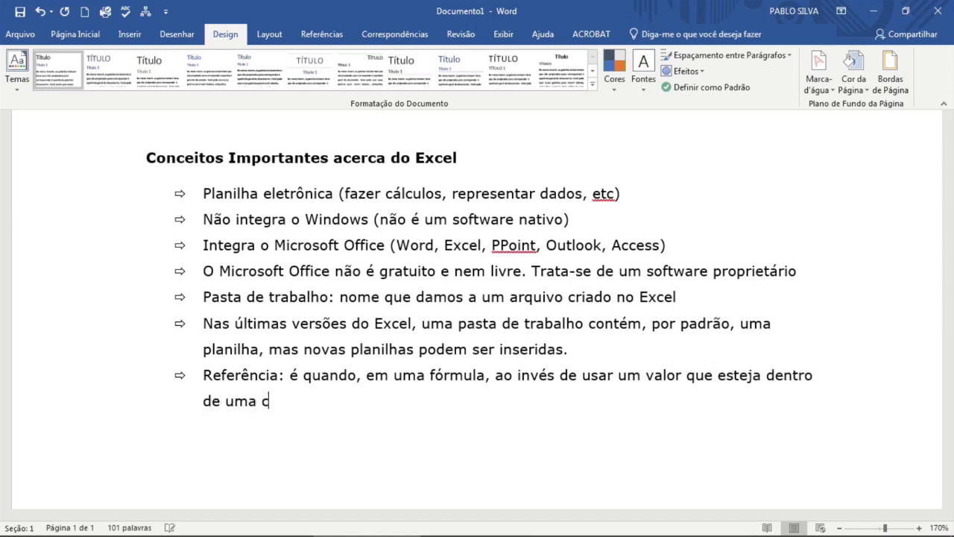
type("élula, eu uso o")
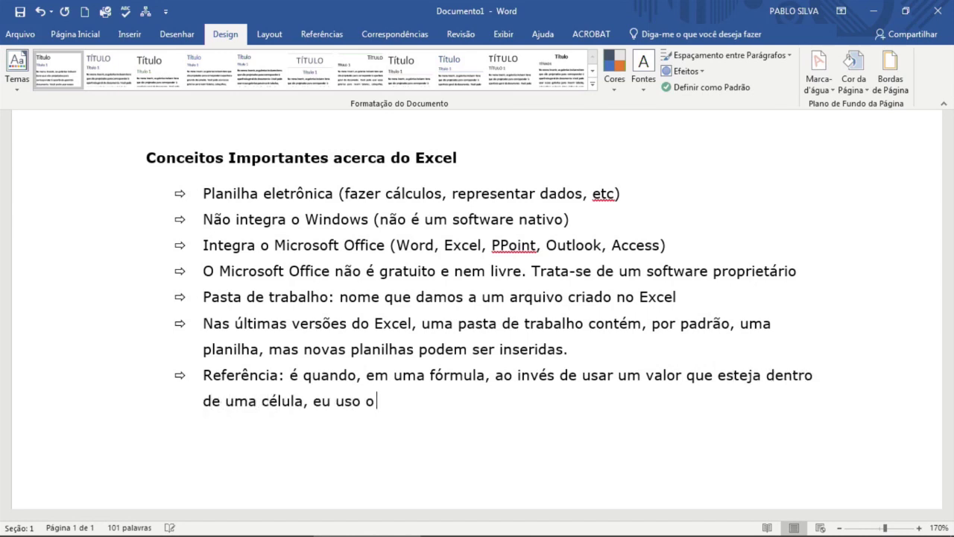
type(" nome da célula.")
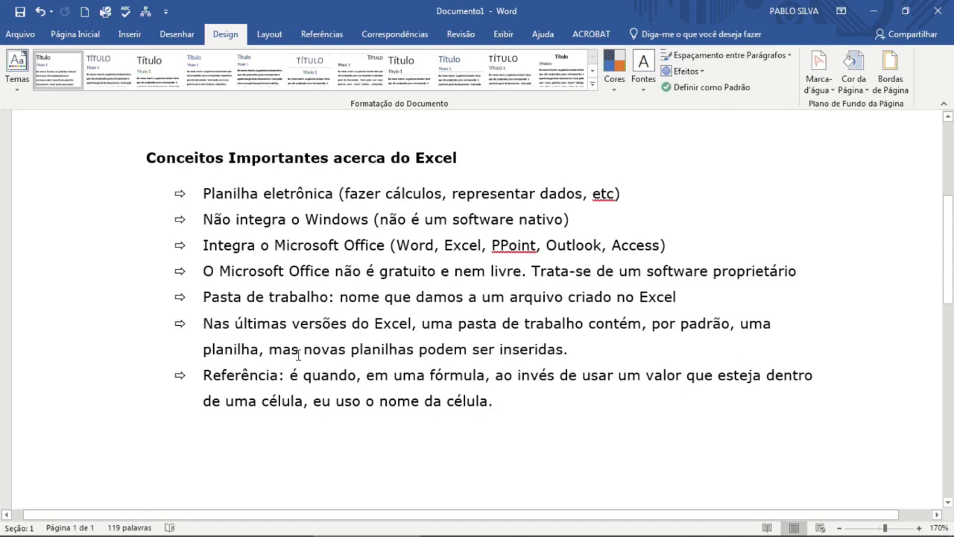
- Switch to the Excel workbook Pasta1
key("alt+Tab")
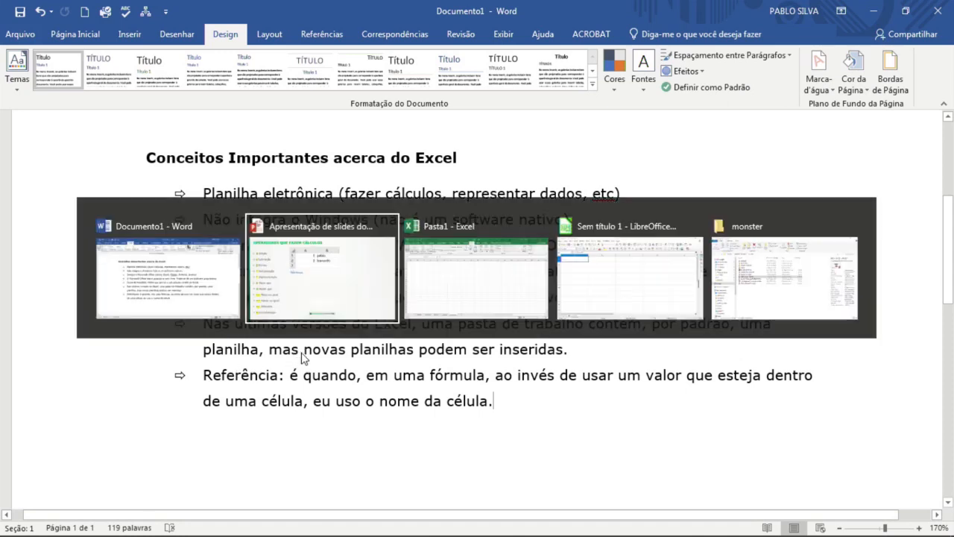
left_click(450, 305)
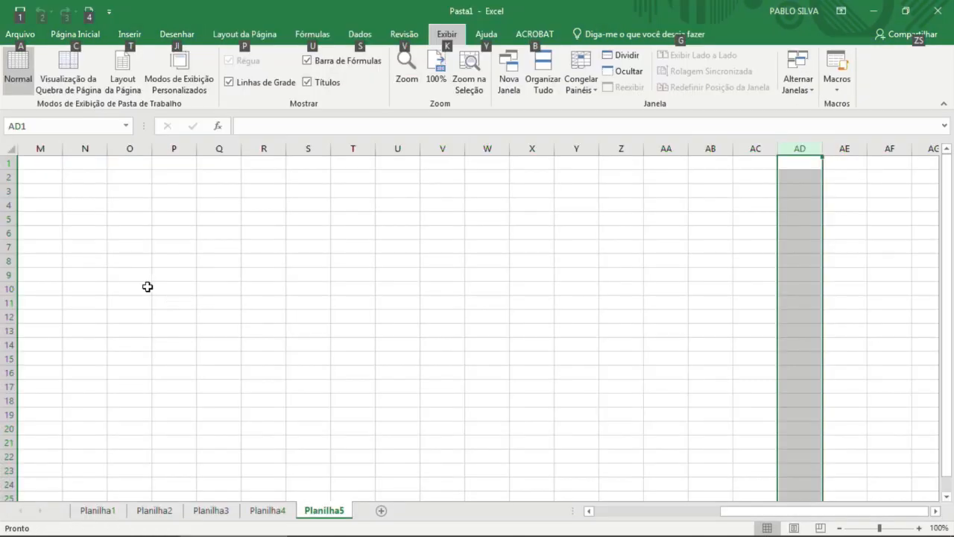
- Enter two people's first names in cells A1 and A2 of Planilha5
left_click(189, 262)
key("Home")
key("ctrl+Home")
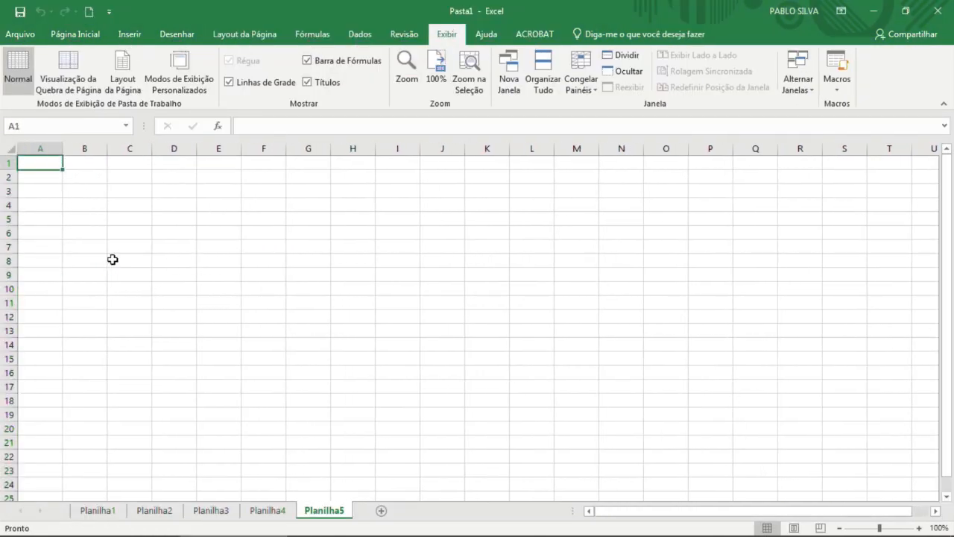
scroll(113, 176, "up", 8)
scroll(119, 187, "up", 4)
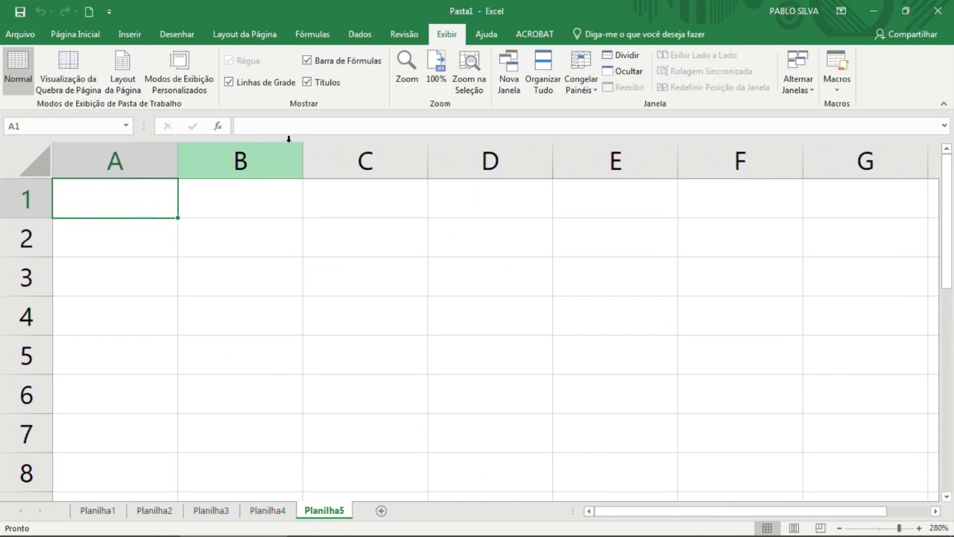
type("POLLY")
key("Return")
type("THIAGO")
key("Up")
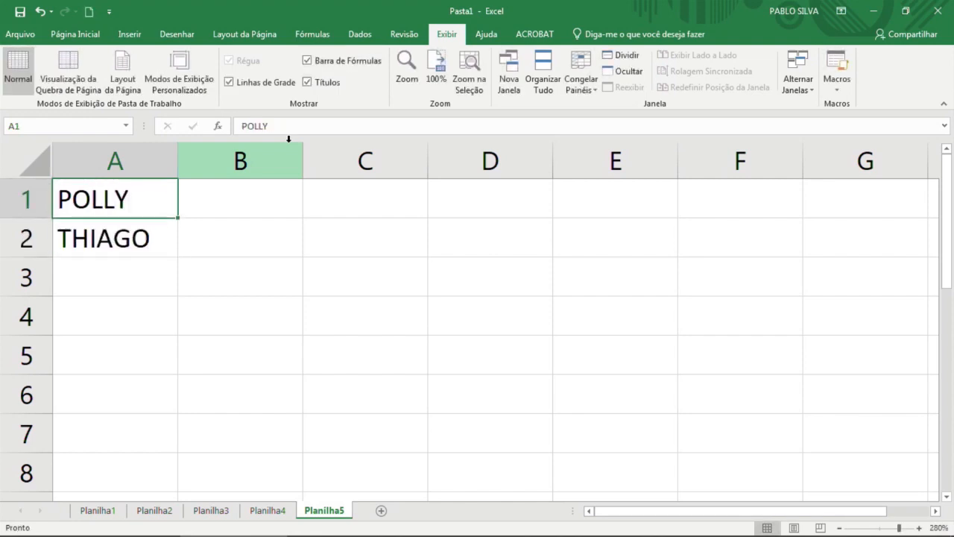
- Insert "SALÁRIO" before the first names in cells A1 and A2
key("F2")
type("SALÁRIO")
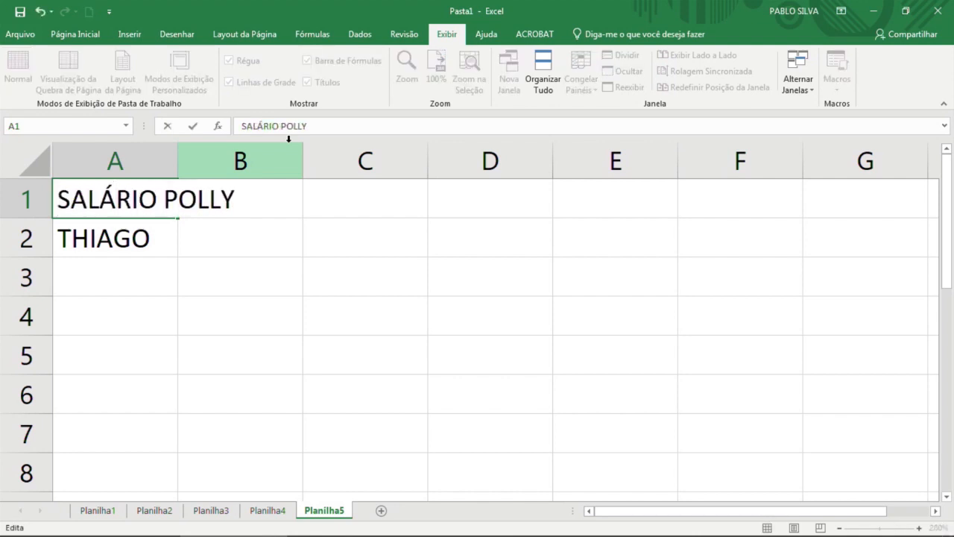
key("Return")
key("F2")
key("Left")
key("Left")
key("Left")
key("Left")
key("Left")
key("Left")
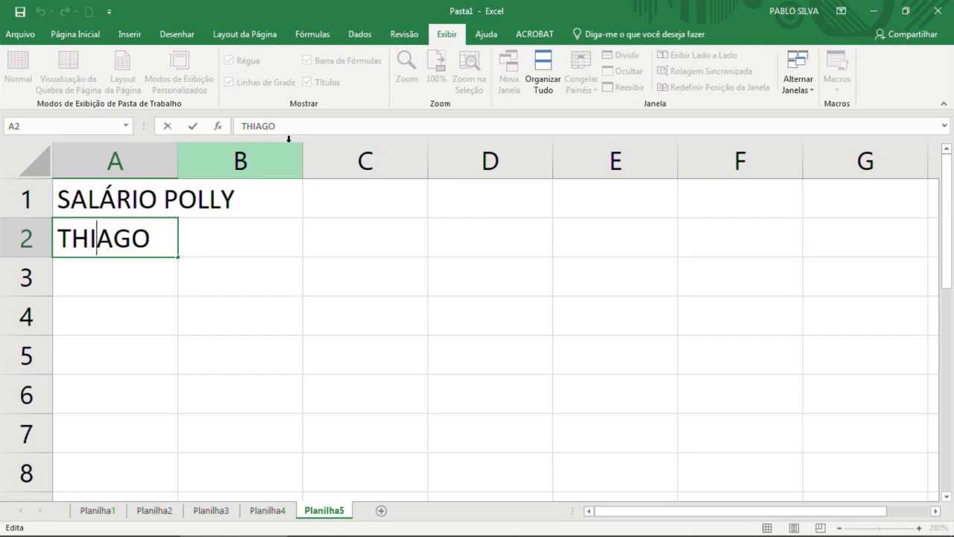
type("SALÁRIO")
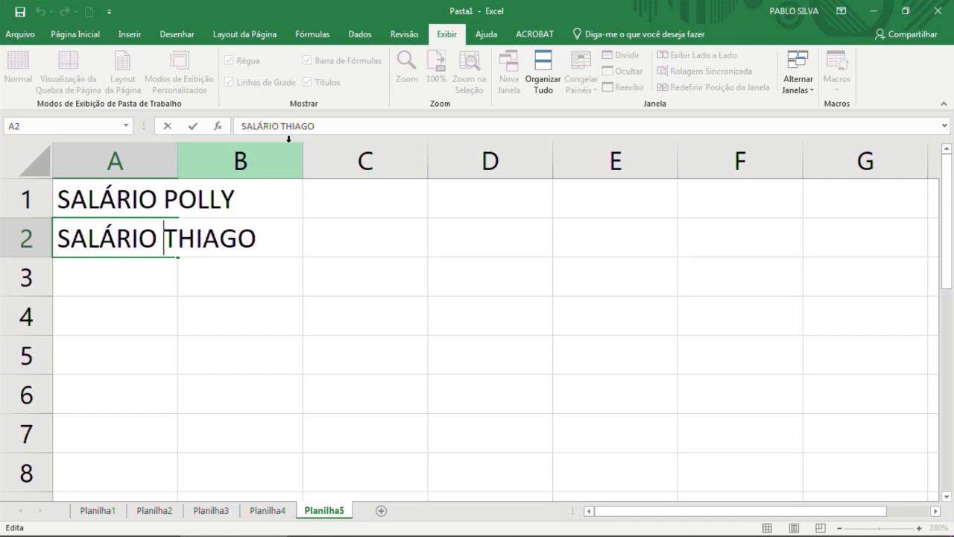
key("Return")
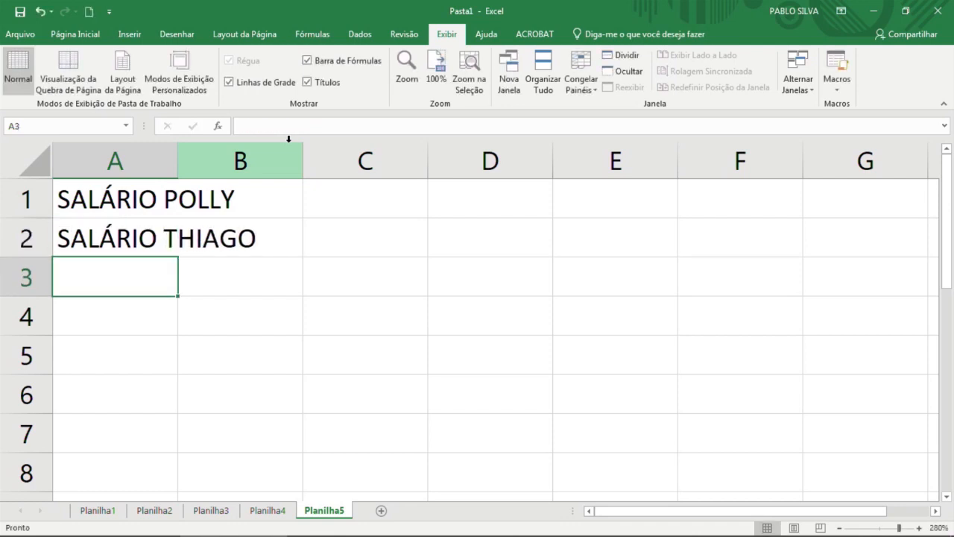
- Fit column A to its contents and enter the labels TOTAL1 in A3 and TOTAL2 in A4
double_click(178, 154)
type("TOTAL")
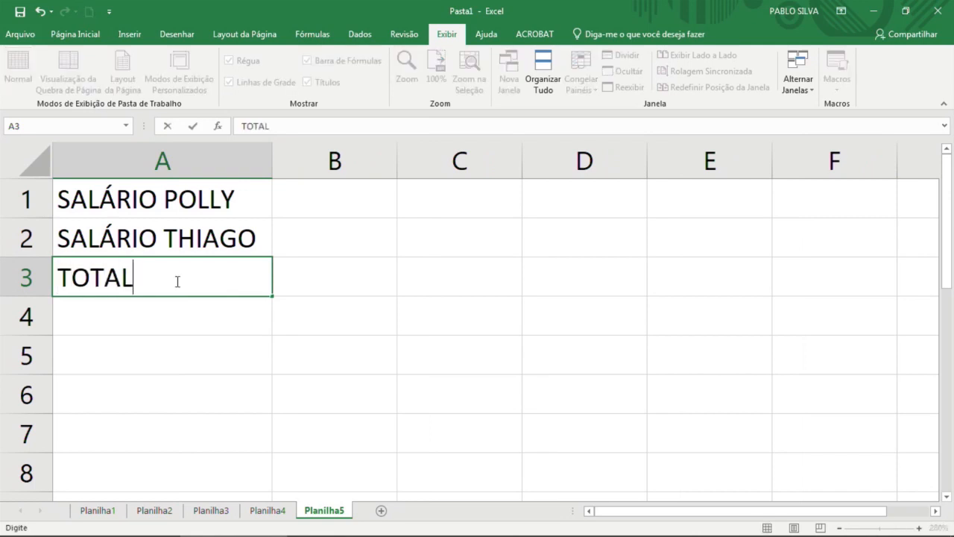
type("1")
key("Return")
type("TOTAL")
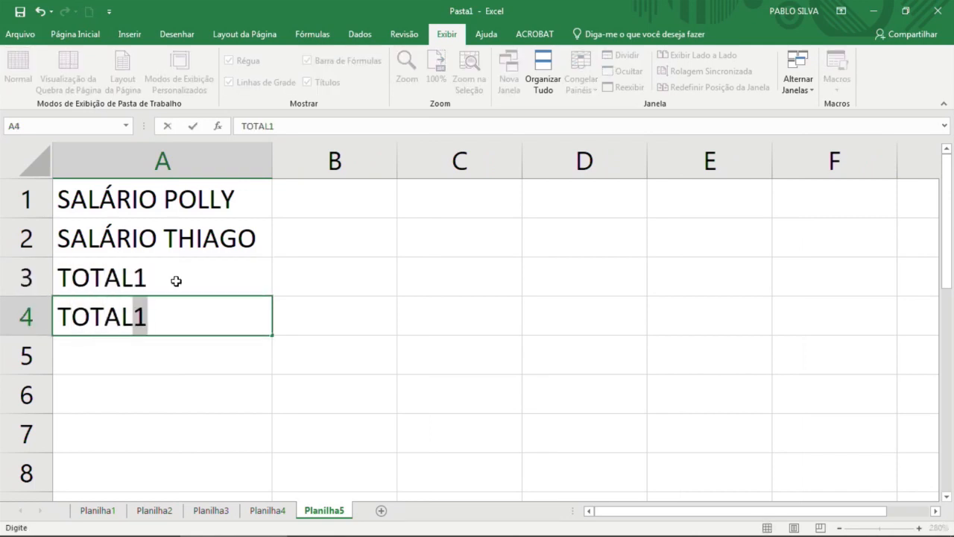
type("2")
key("Return")
- Format the range A1:B4 in Verdana at size 8
left_click_drag(158, 186, 296, 329)
left_click(75, 33)
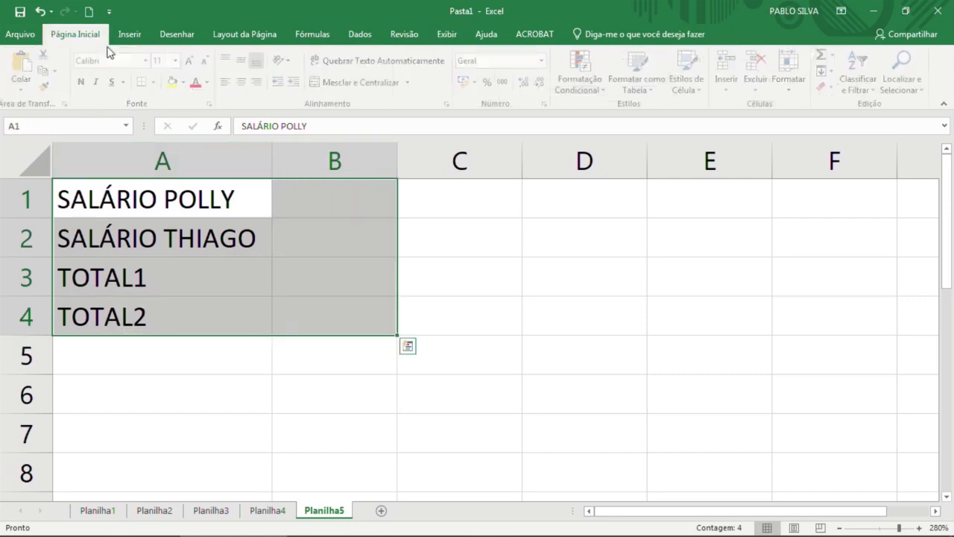
left_click(209, 61)
left_click(209, 61)
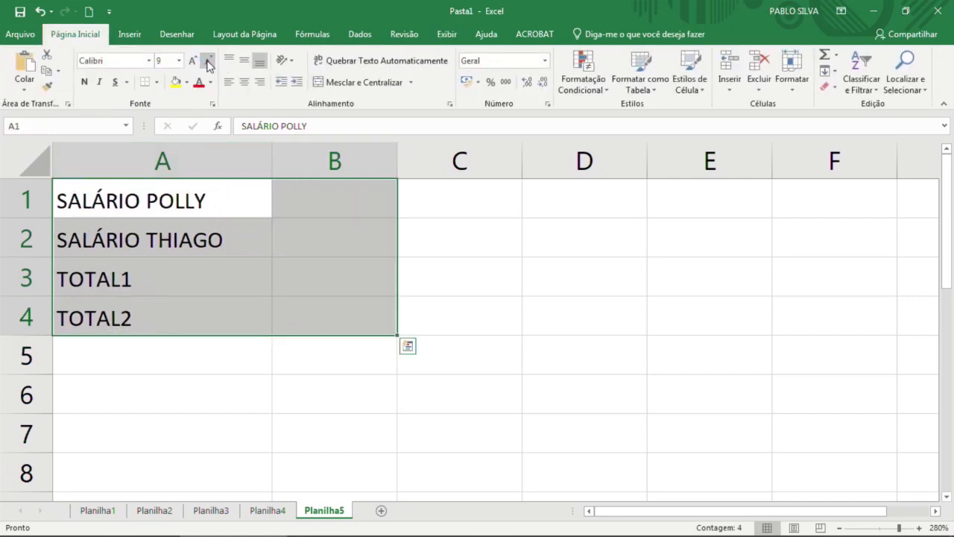
left_click(105, 61)
type("Verdana")
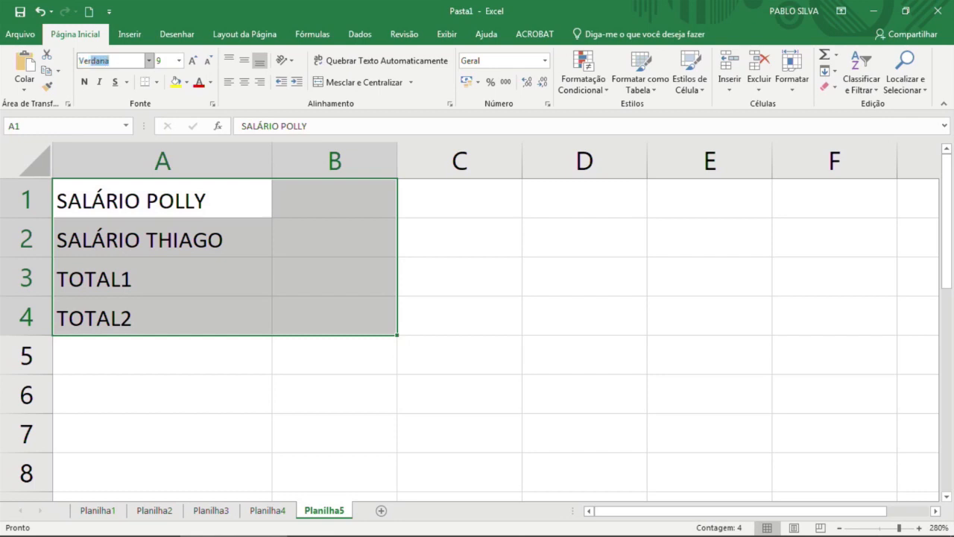
key("Return")
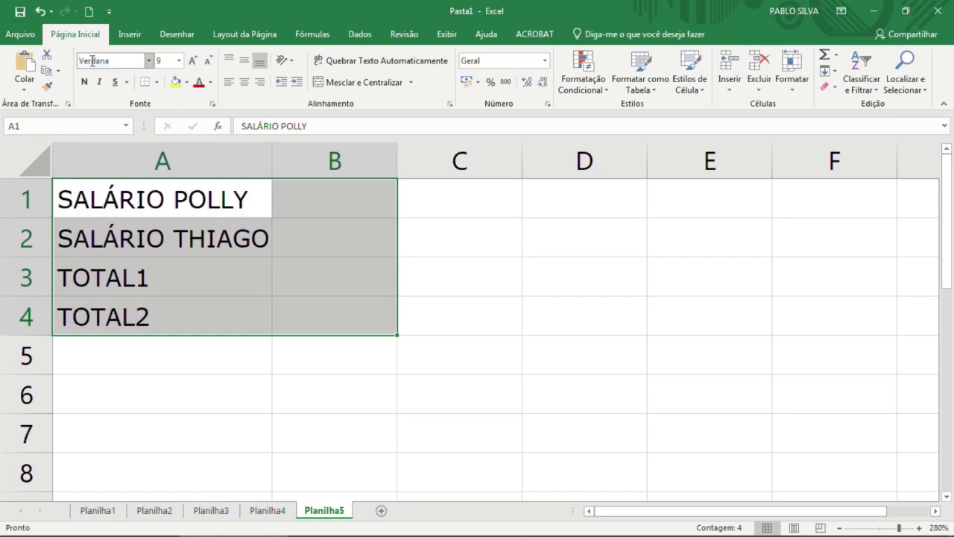
left_click(209, 63)
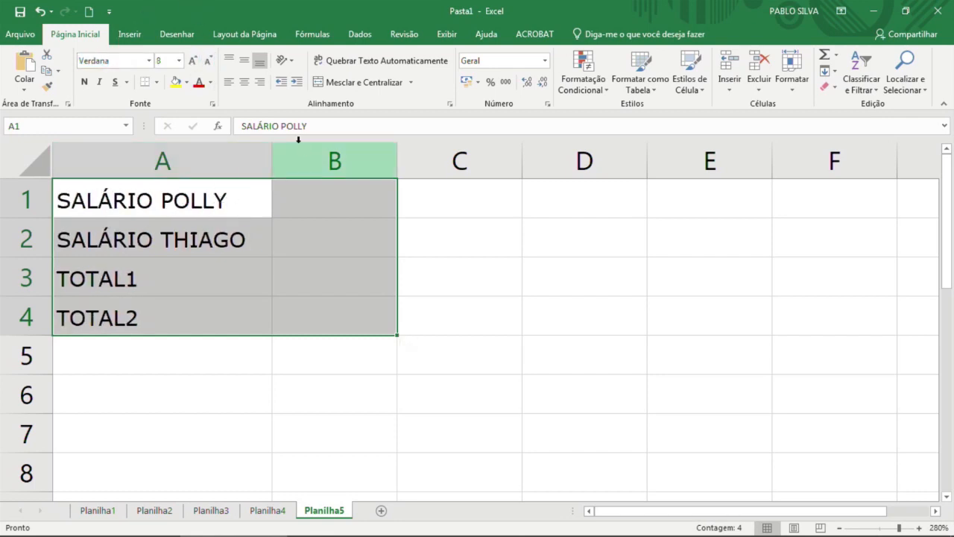
- Apply all borders to A1:B4 and the accounting number format to B1:B4
left_click(156, 82)
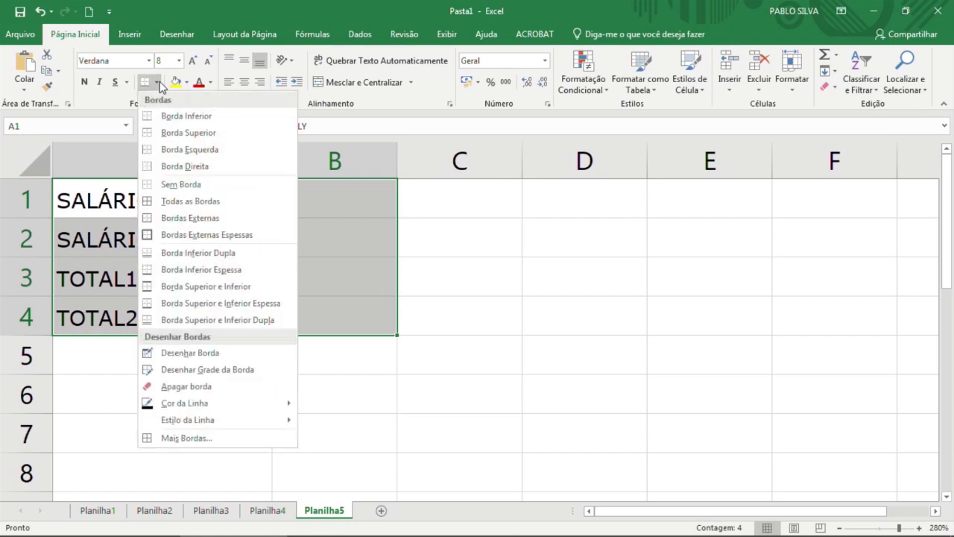
left_click(165, 202)
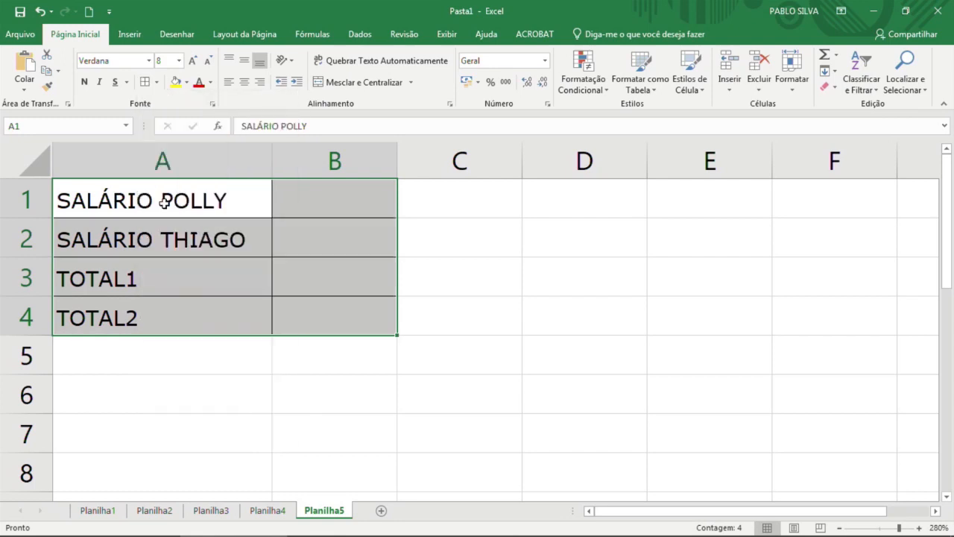
left_click_drag(320, 202, 324, 305)
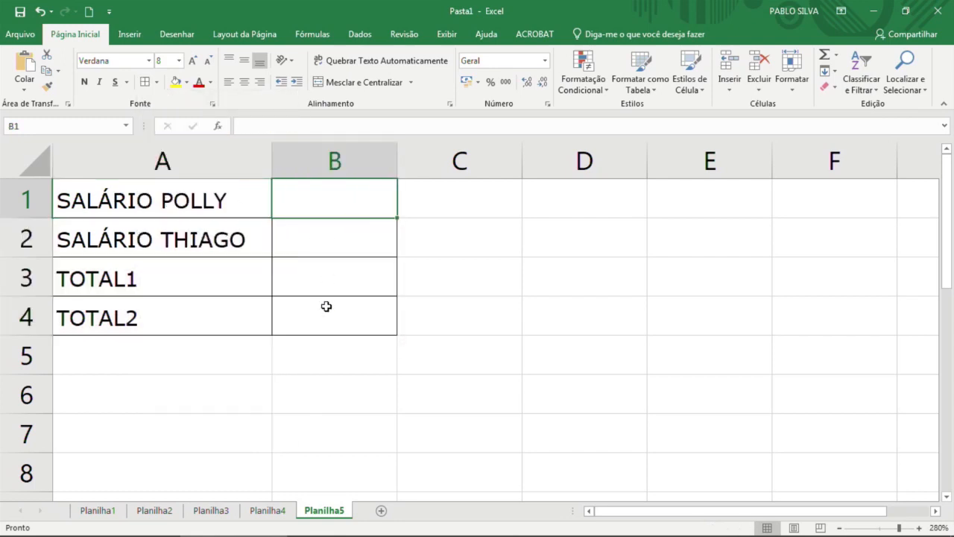
left_click(465, 84)
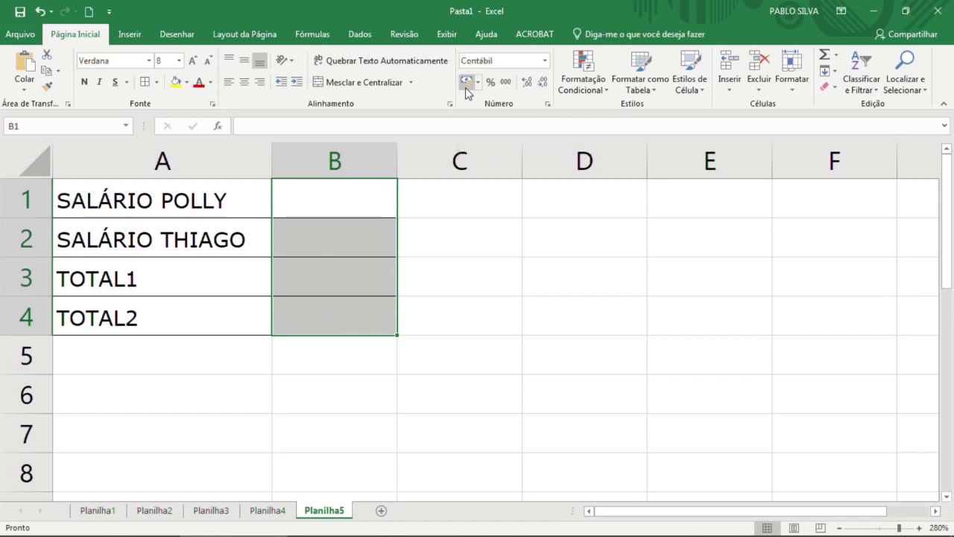
- Enter the salaries 16000 in B1 and 15000 in B2
left_click(367, 191)
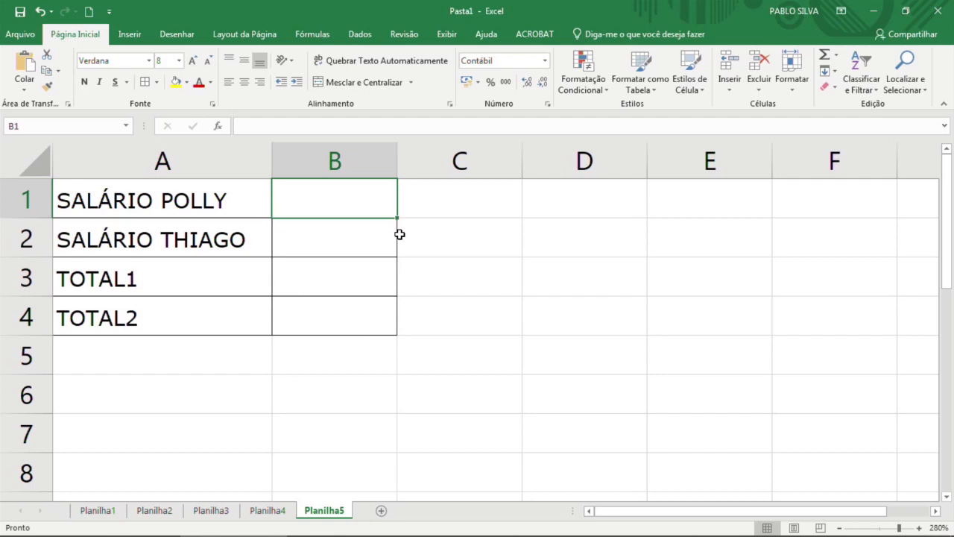
type("16000")
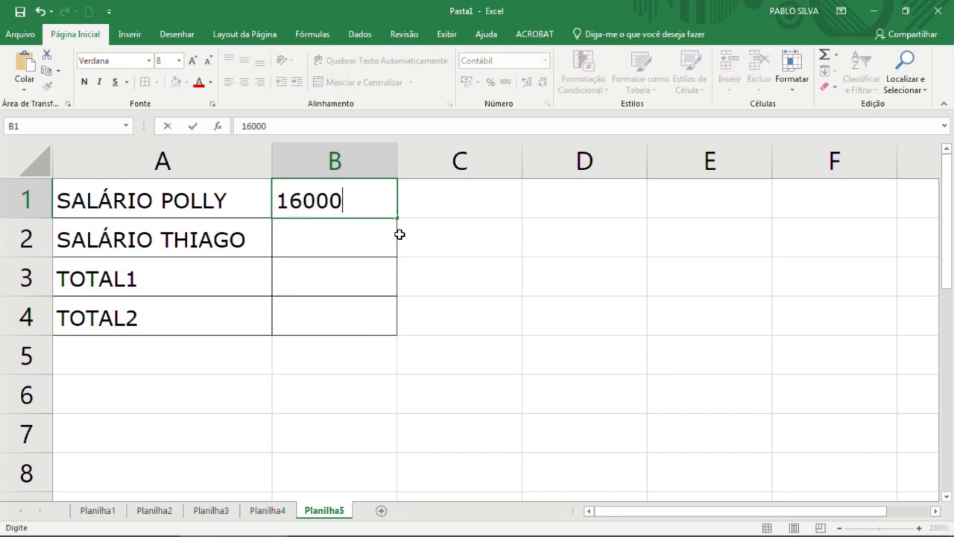
key("Return")
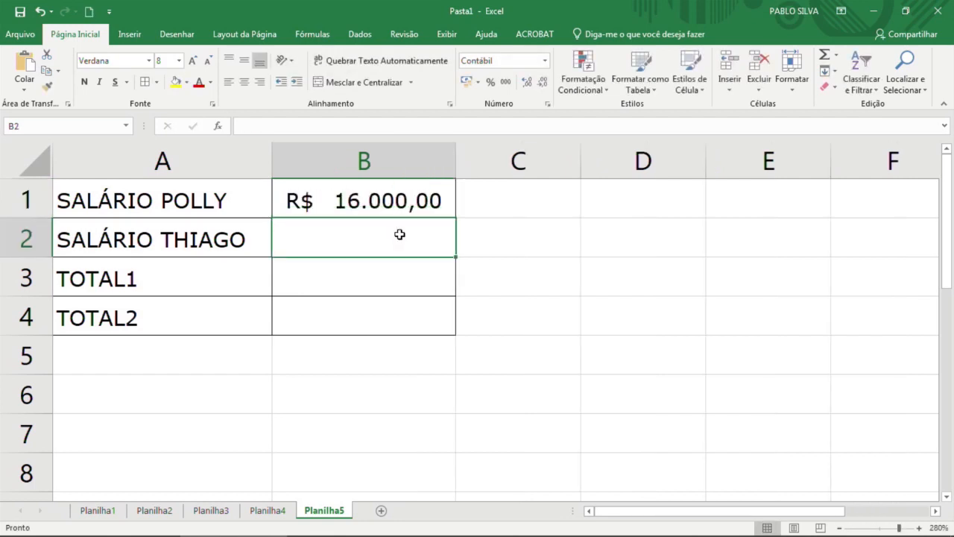
type("15000")
key("Return")
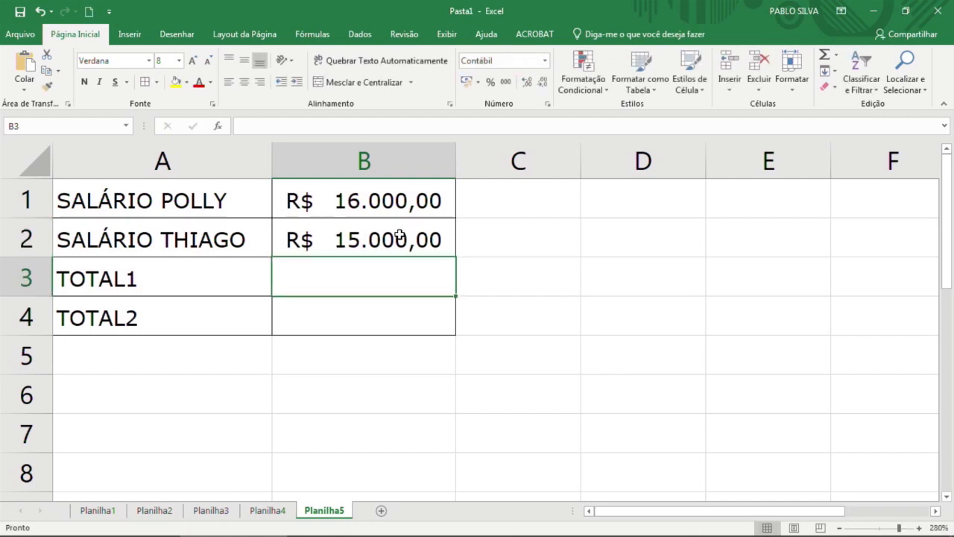
- Enter 16000+15000 in the TOTAL1 cell B3 without an equals sign
key("Left")
key("Right")
type("16000")
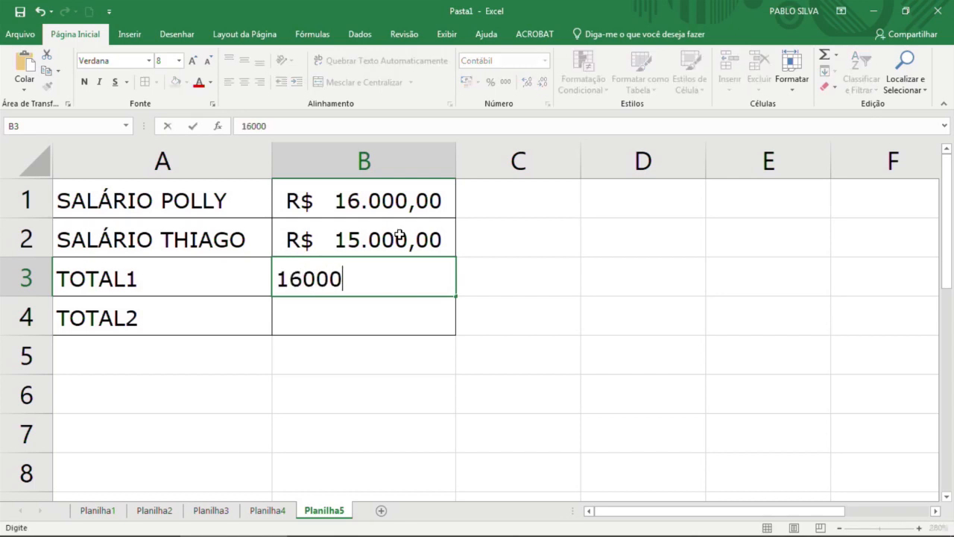
type("+15000")
key("Return")
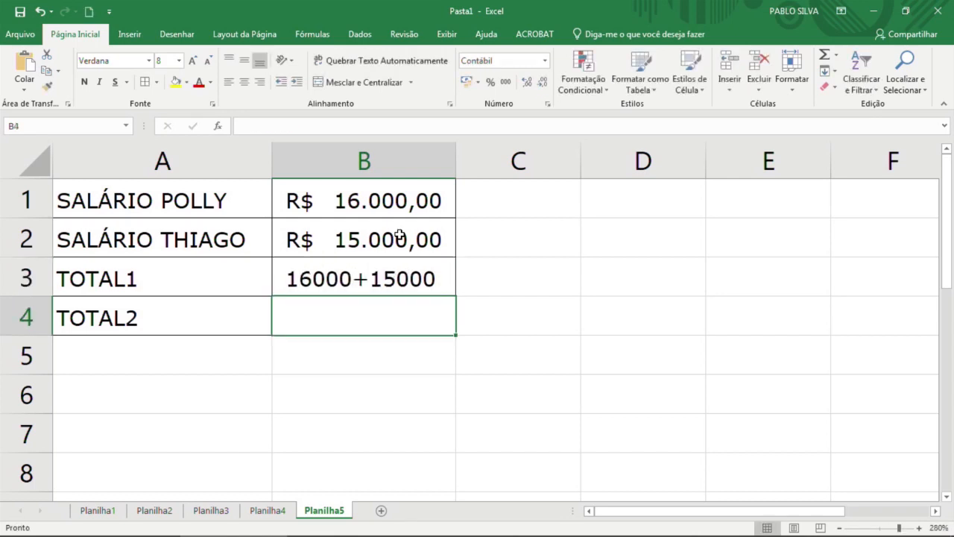
- Try adding an equals sign at the end of 16000+15000 in B3
key("Up")
key("F2")
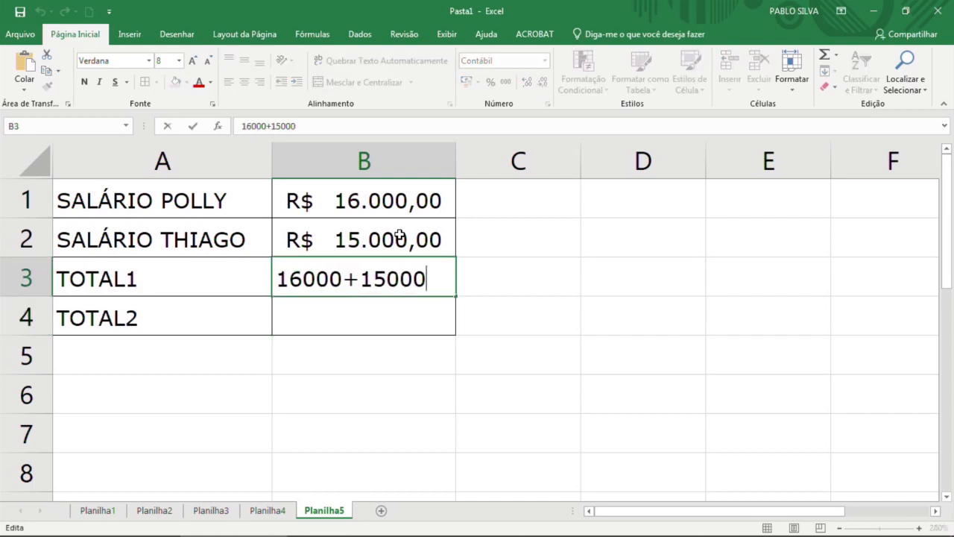
type("=")
key("Return")
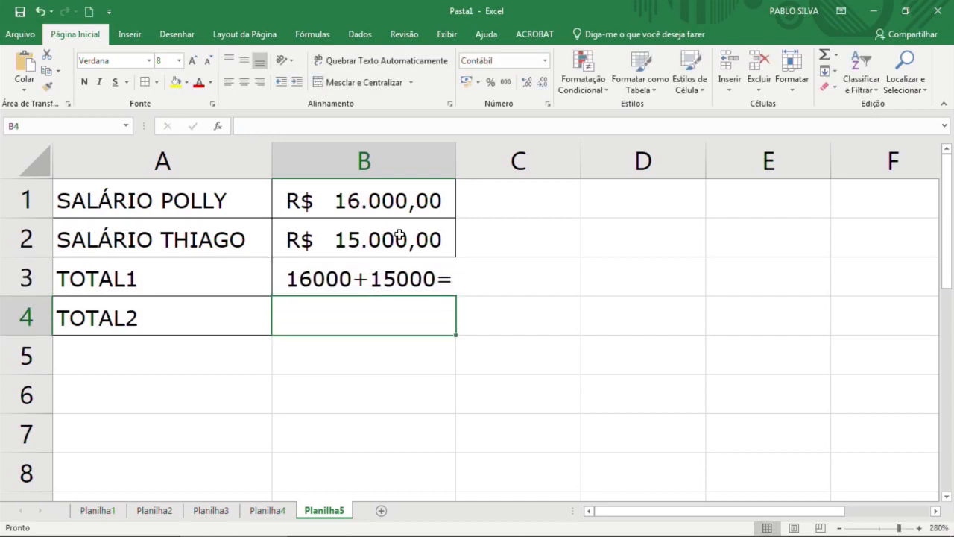
- Remove the trailing equals sign in B3 and put it at the start to form =16000+15000
key("Up")
key("F2")
key("BackSpace")
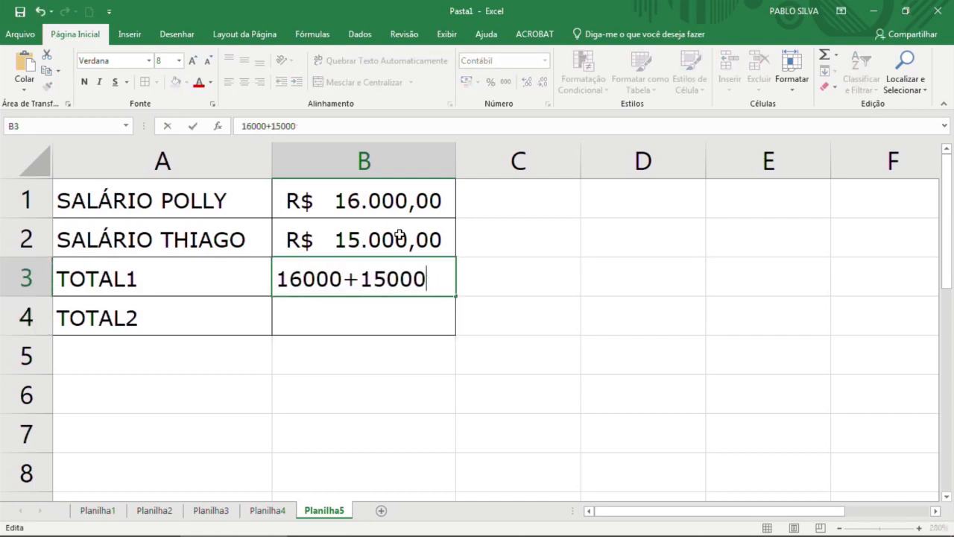
key("Home")
type("=")
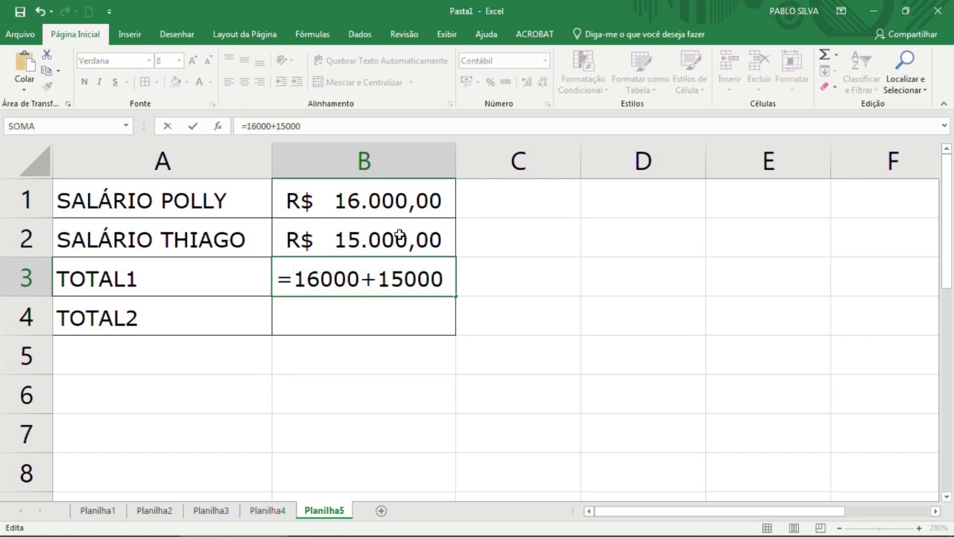
key("Return")
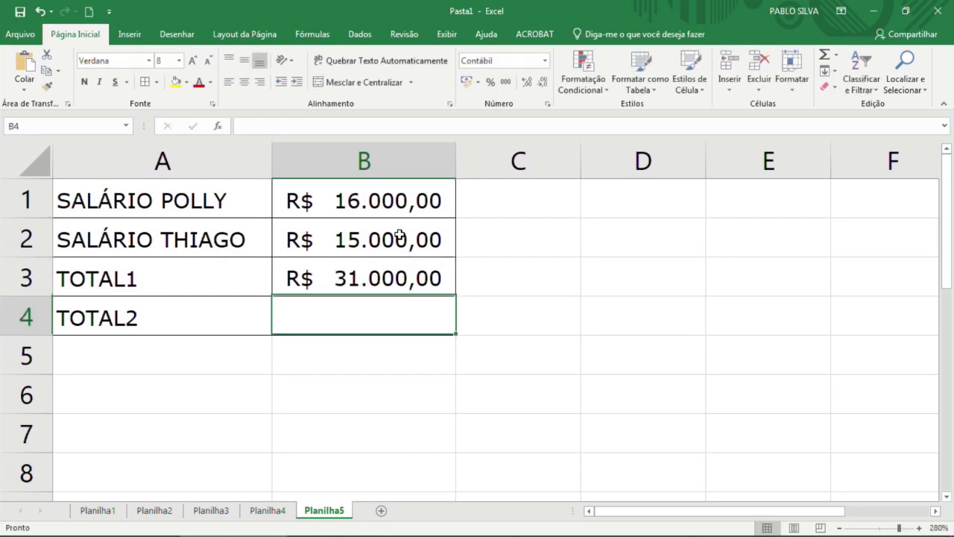
- Switch to the Word document and write "Todas as fórmulas devem iniciar com o sinal" in the empty last bullet
key("alt+Tab")
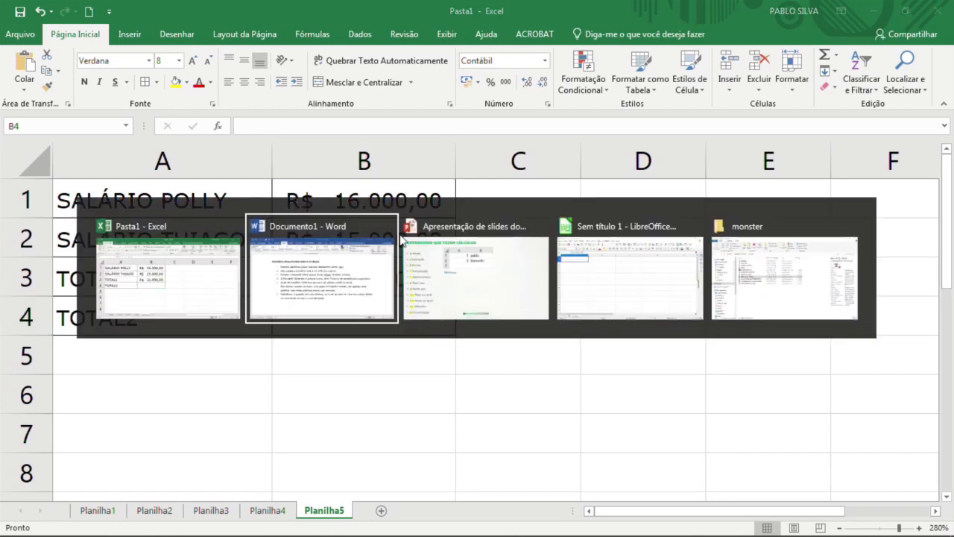
key("Return")
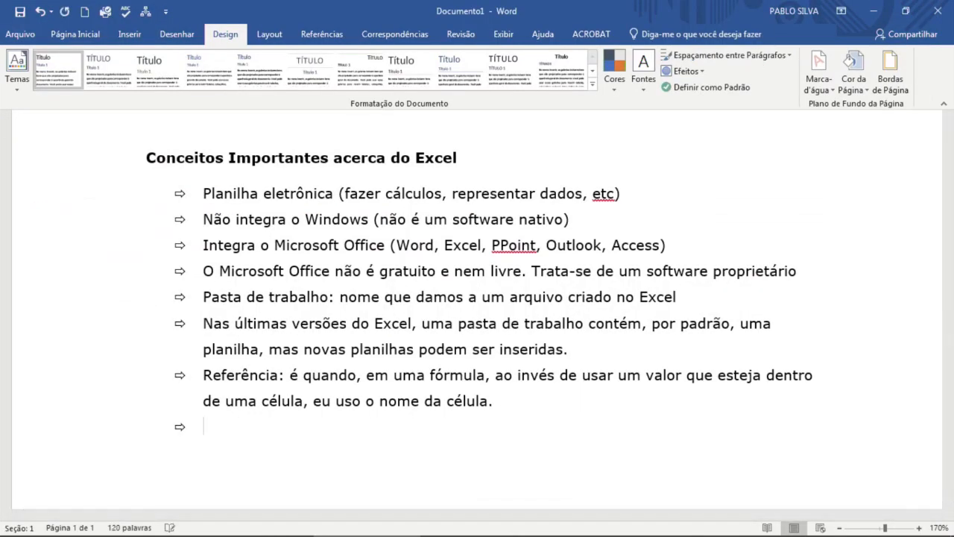
type("Todas as fórmuças devem")
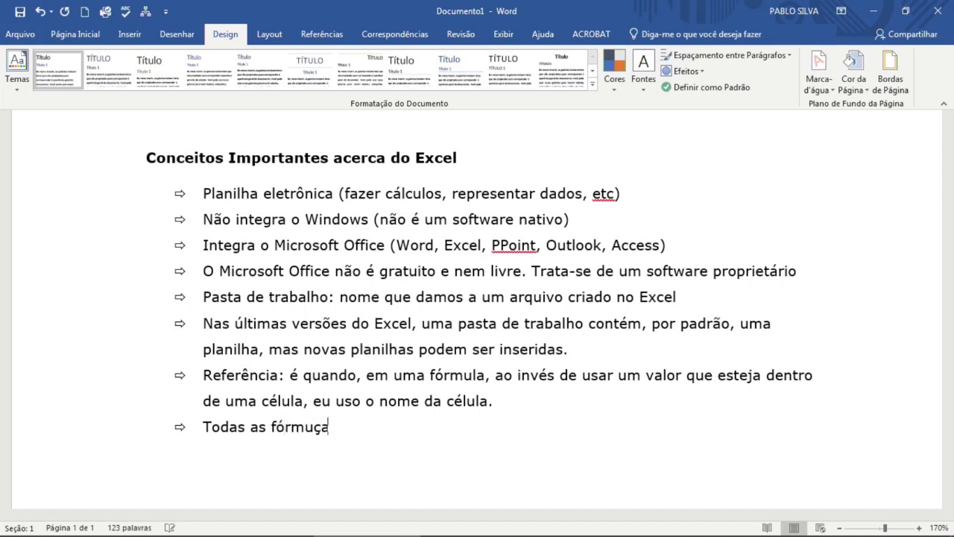
key("ctrl+BackSpace")
key("BackSpace")
key("BackSpace")
key("BackSpace")
key("BackSpace")
type("las devem ini")
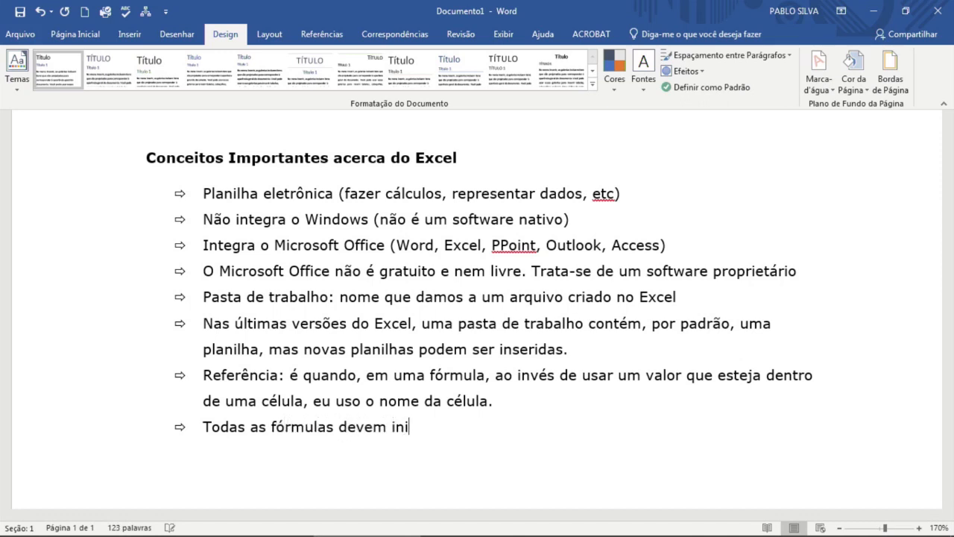
type("ciar com o sinal ")
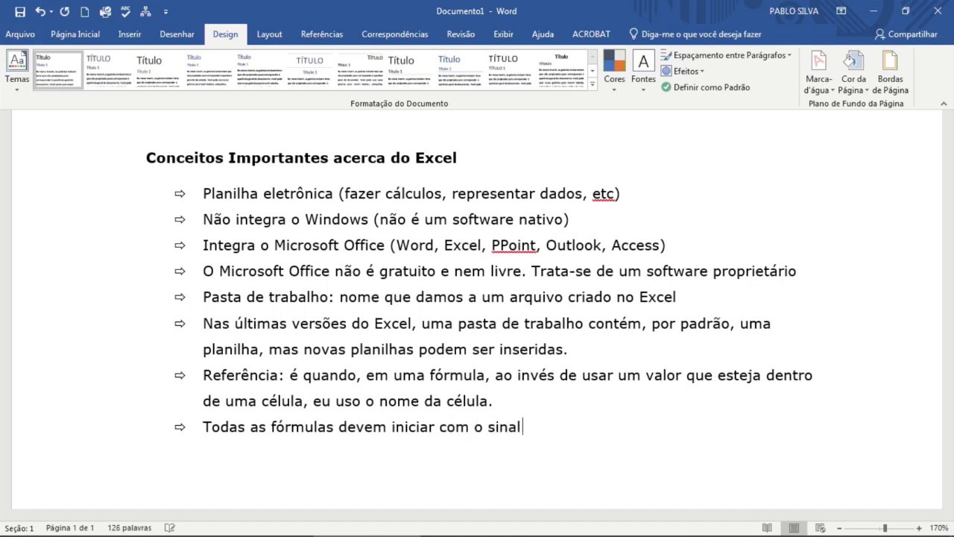
- Complete the last bullet with the equals sign in quotation marks followed by "(sem aspas)"
type("=")
left_click(529, 425)
type("\"")
type(" (sem aspas")
type(")")
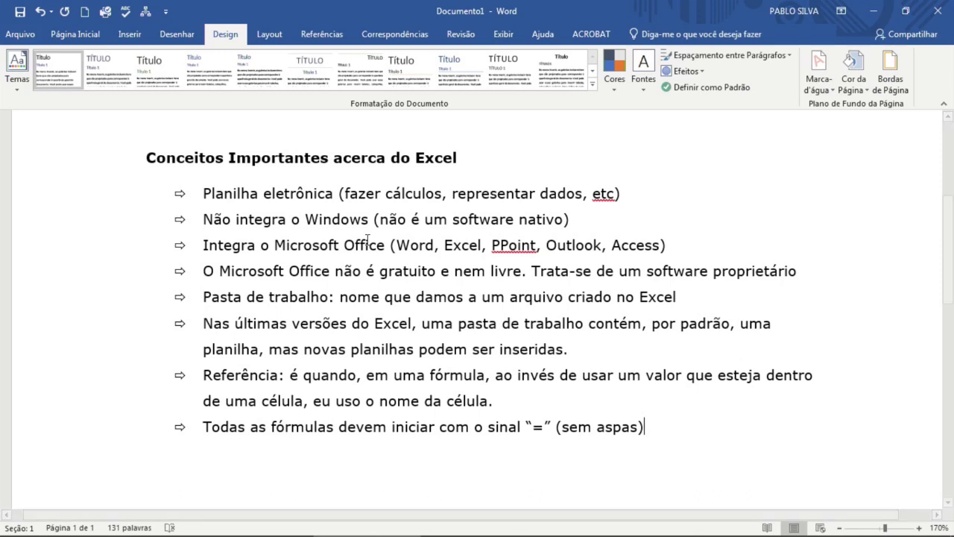
- Switch to the Excel workbook and review the TOTAL1 formula in B3
key("alt+Tab")
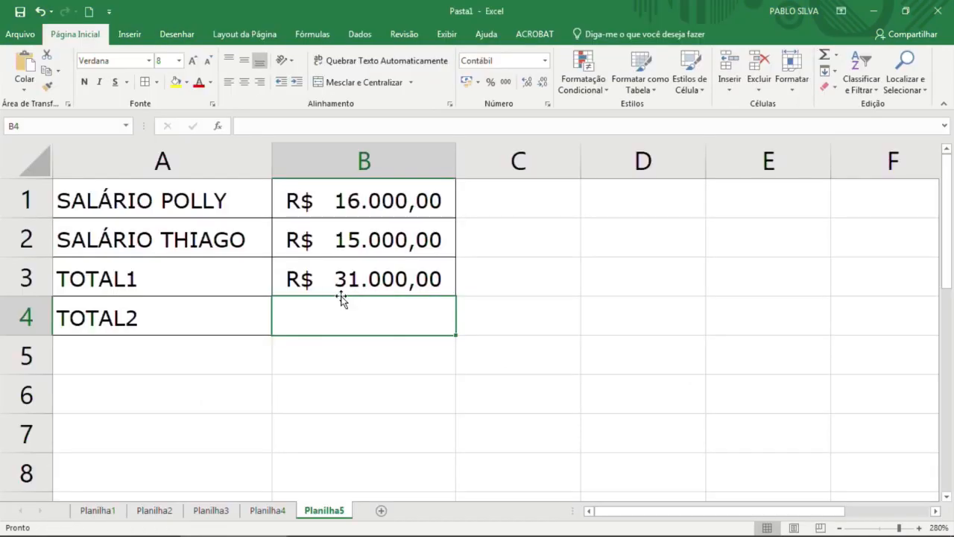
left_click(341, 293)
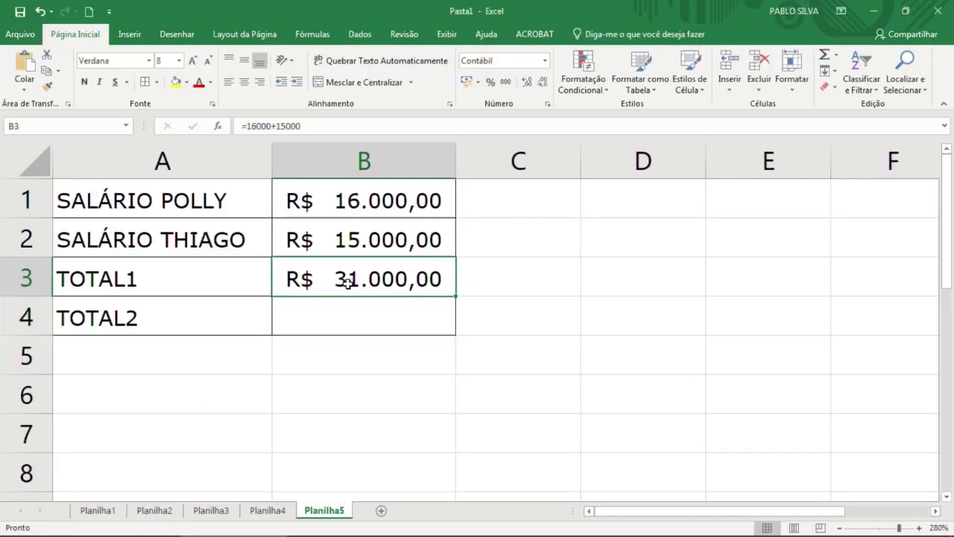
double_click(334, 280)
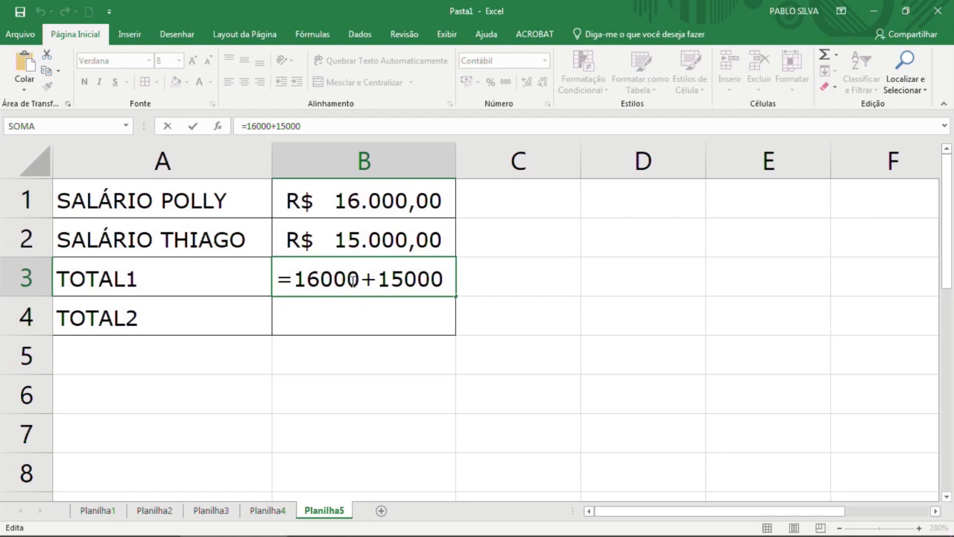
key("Return")
- Set the first salary in B1 to 24000
left_click(339, 237)
left_click(349, 211)
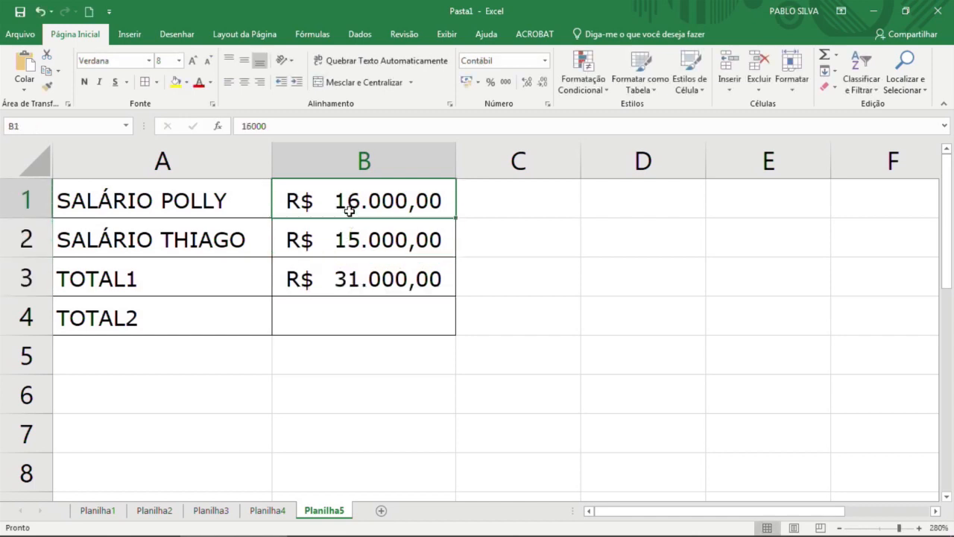
type("24000")
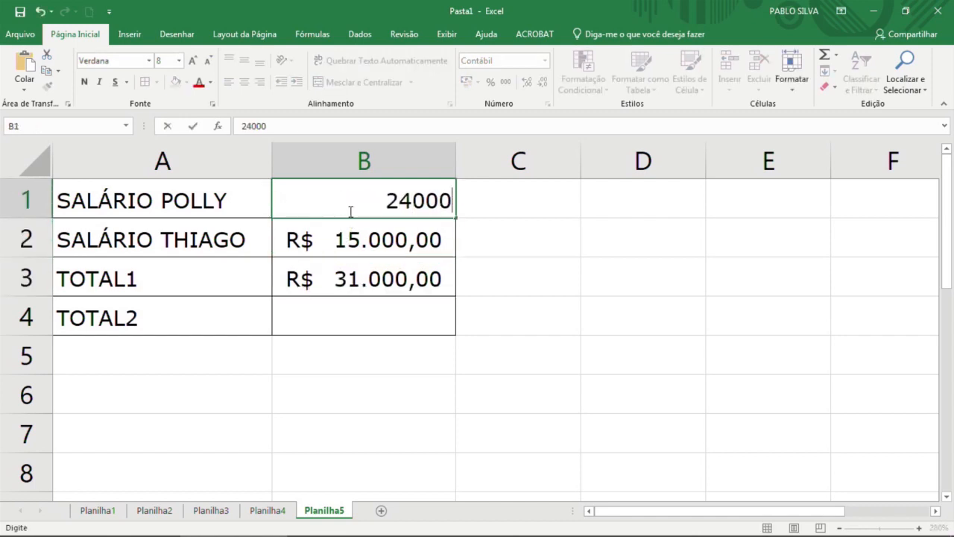
key("Return")
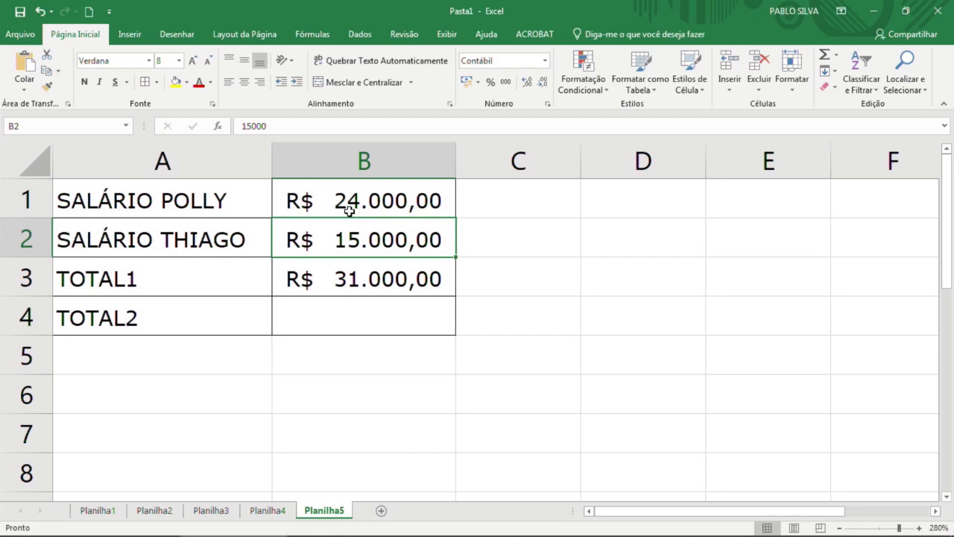
- Examine the salaries in B1:B2 and the fixed values inside the B3 formula
left_click_drag(349, 211, 349, 239)
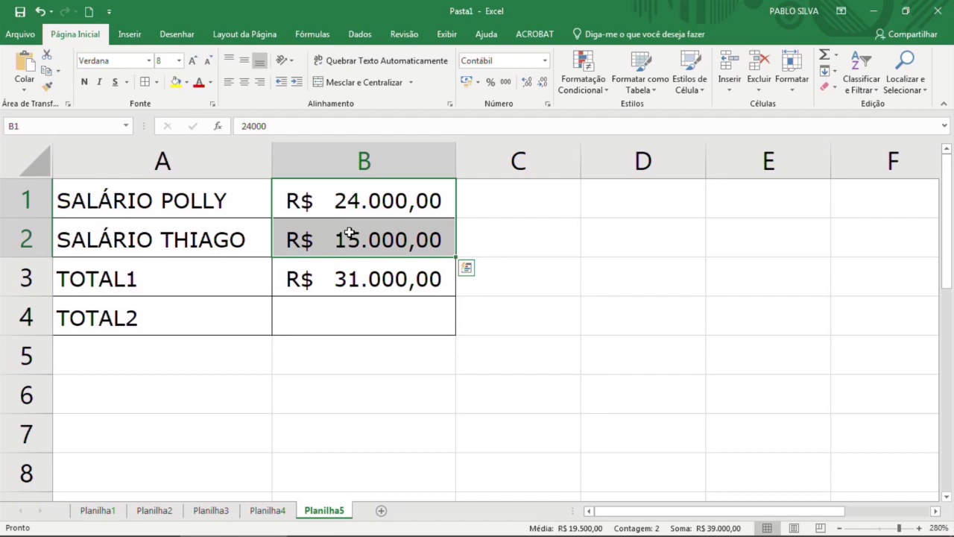
left_click(348, 278)
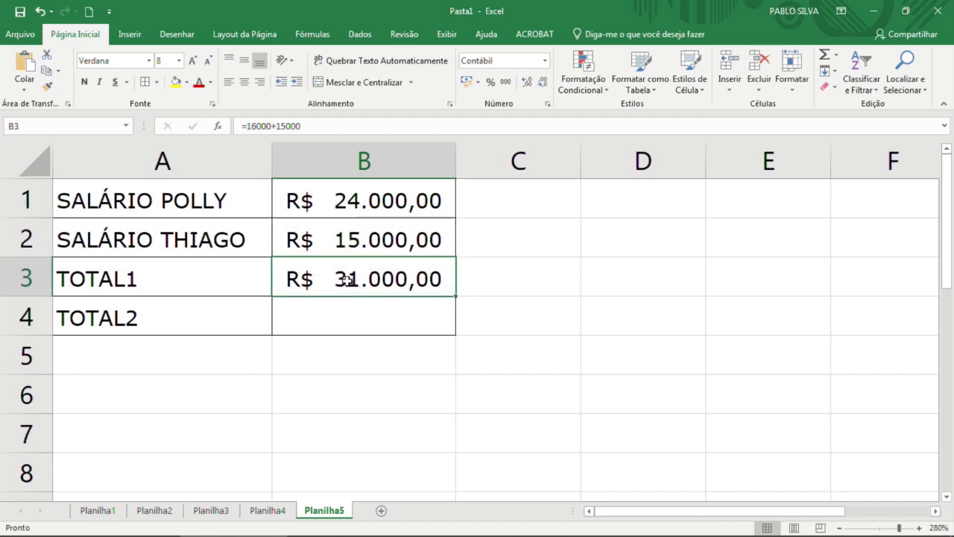
double_click(347, 279)
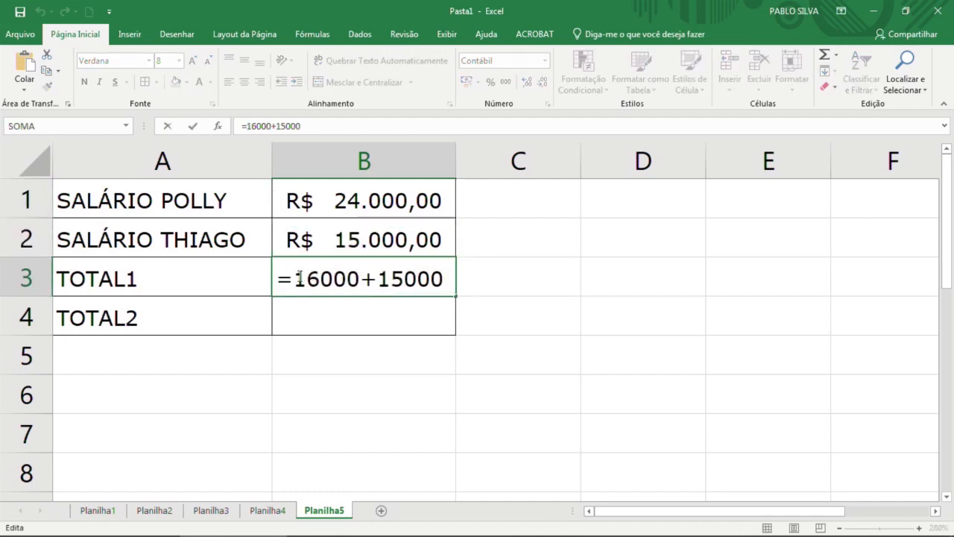
left_click_drag(296, 279, 431, 278)
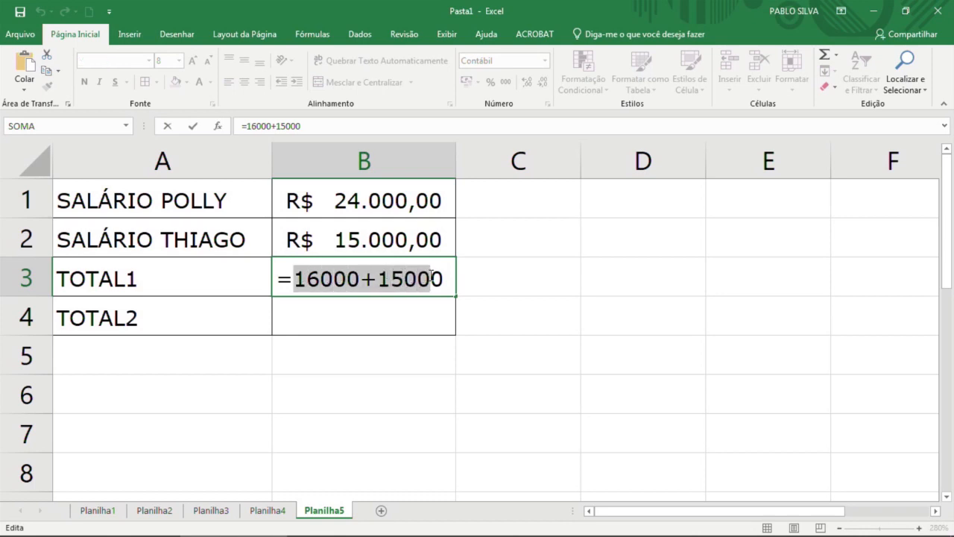
key("Escape")
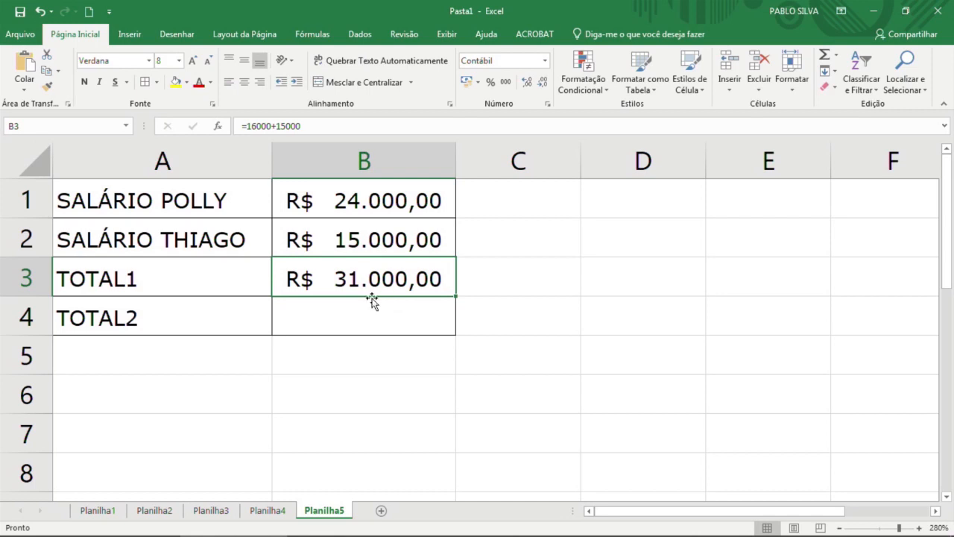
- Undo the last salary change in B1
left_click(369, 306)
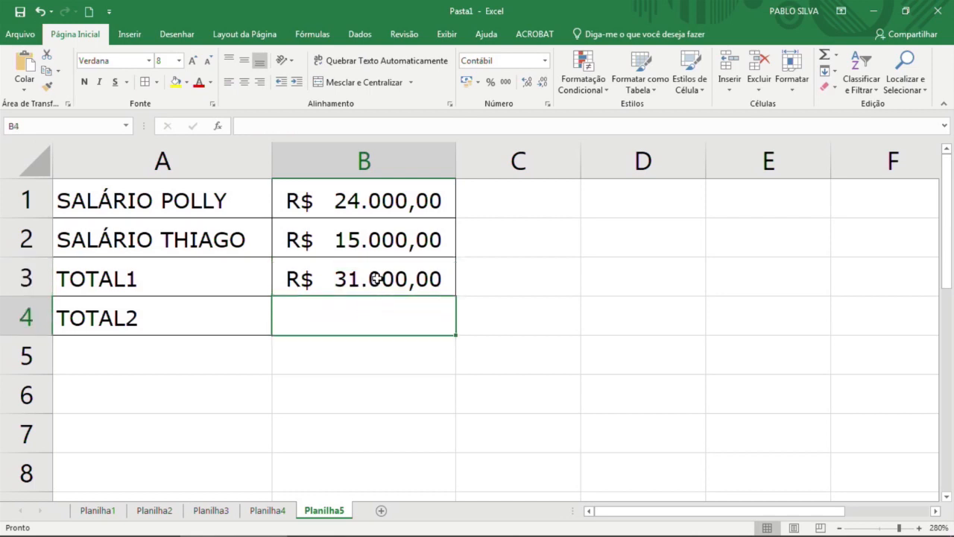
key("ctrl+z")
left_click(368, 306)
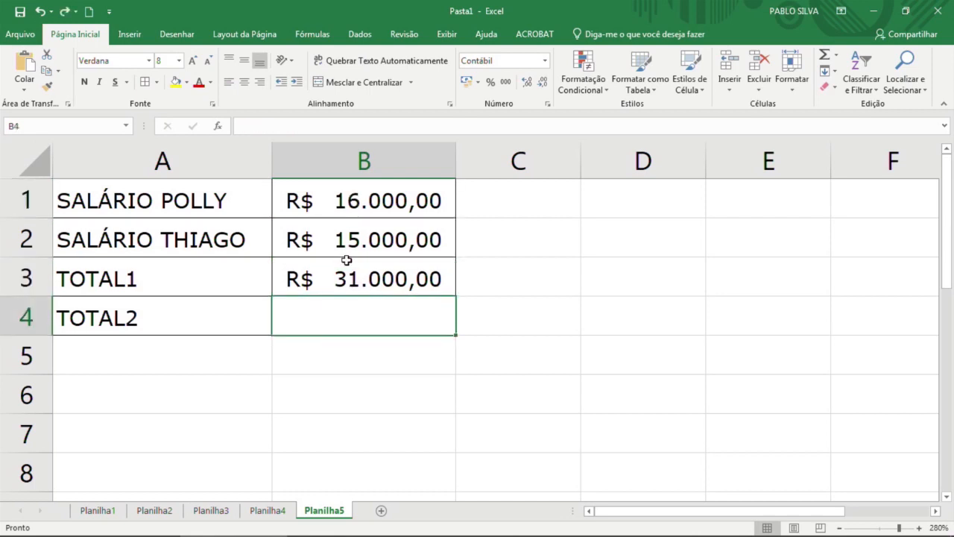
- Clear the contents of row 4, including the TOTAL2 label
left_click(195, 302)
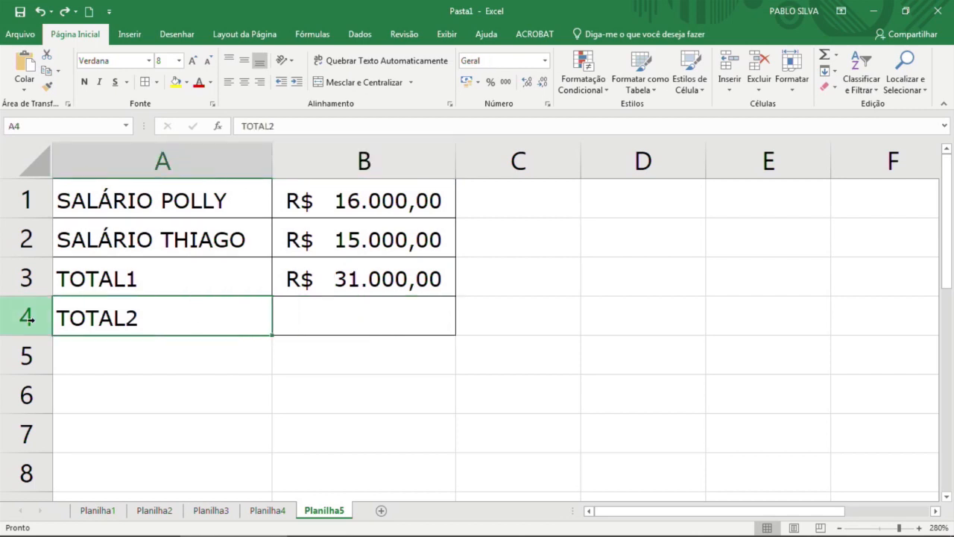
left_click(19, 317)
key("Delete")
- Replace the formula in B3 with a single reference, =b1, dropping the +b2 term from the draft
left_click(300, 277)
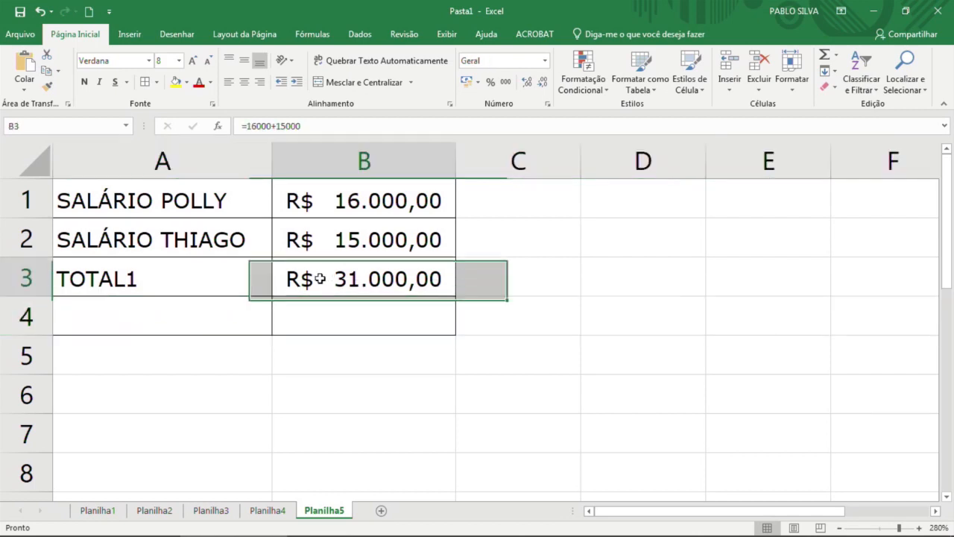
type("=b1")
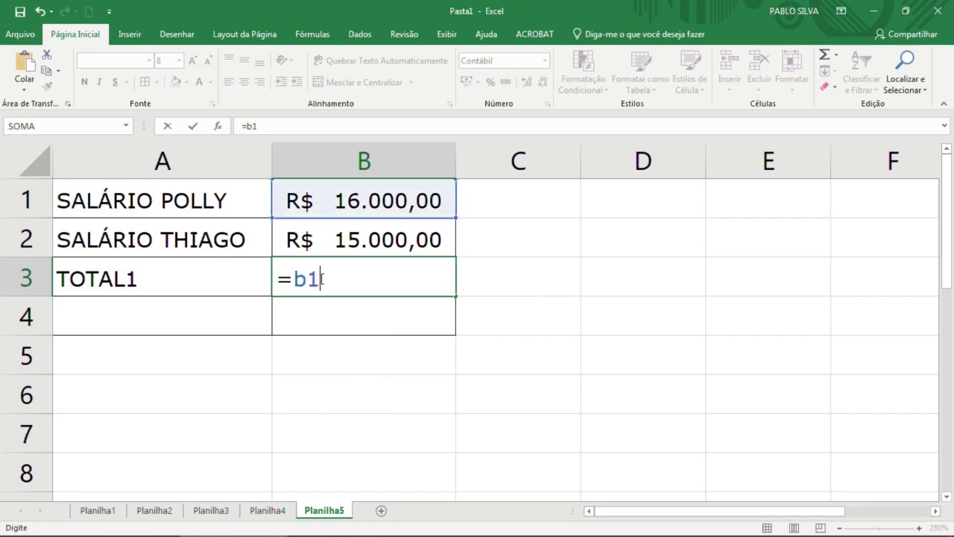
type("+b2")
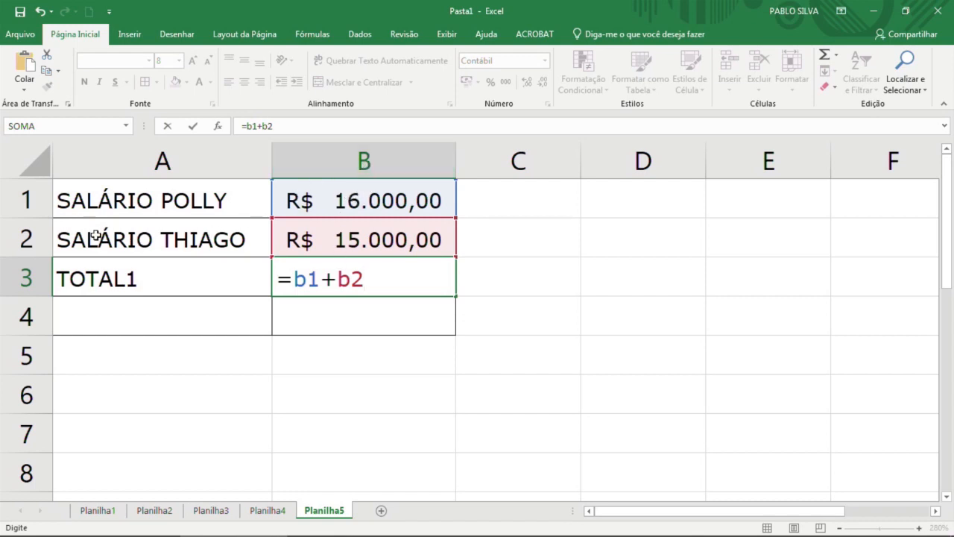
key("BackSpace")
key("BackSpace")
key("BackSpace")
key("BackSpace")
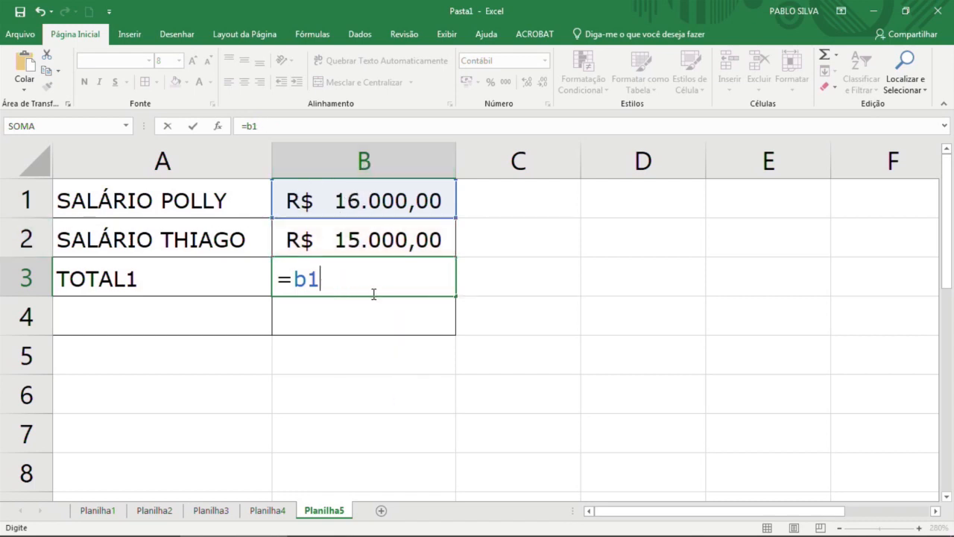
type("1")
key("Return")
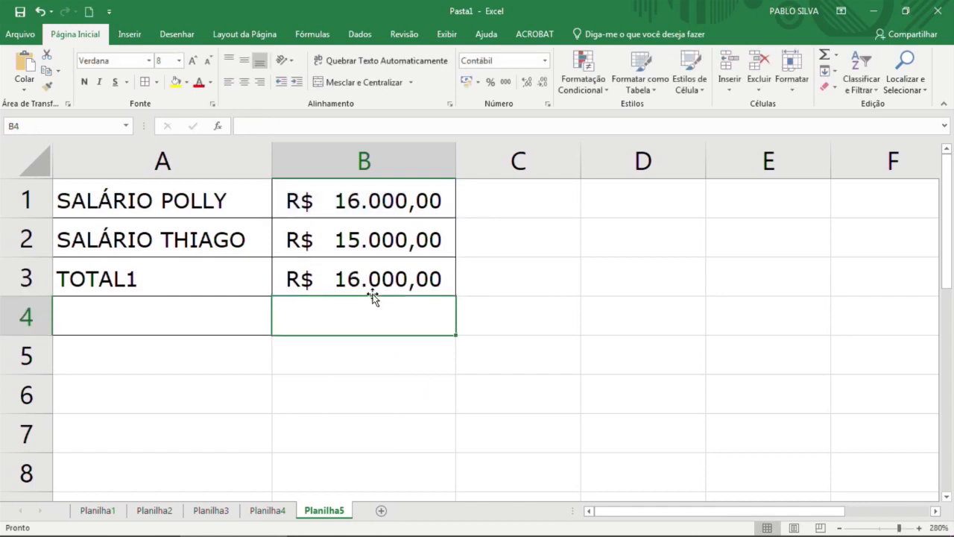
- Set the first salary in B1 to 18000
key("Up")
key("Up")
key("Up")
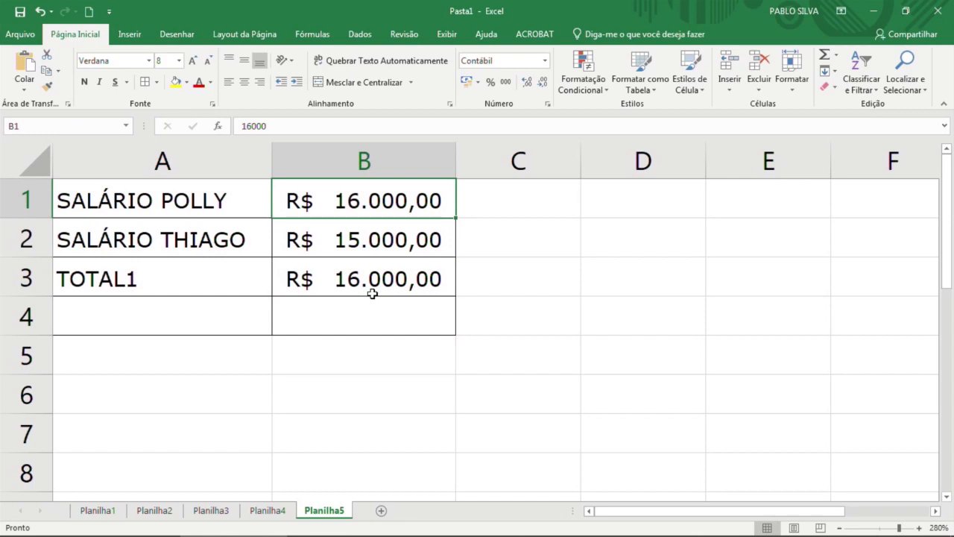
type("18000")
key("Return")
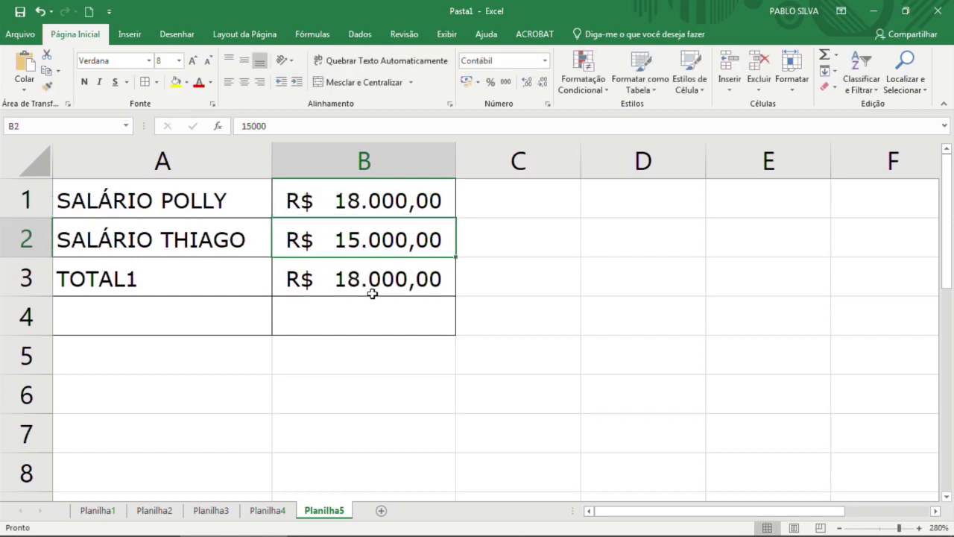
- Set the salaries to 30.000 in B1 and 29000 in B2
key("Up")
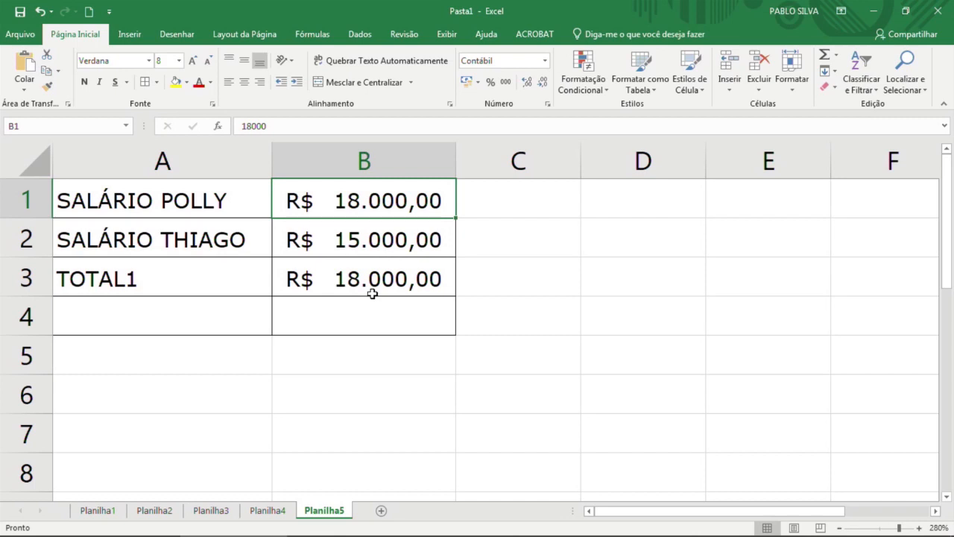
type("30.000")
key("Return")
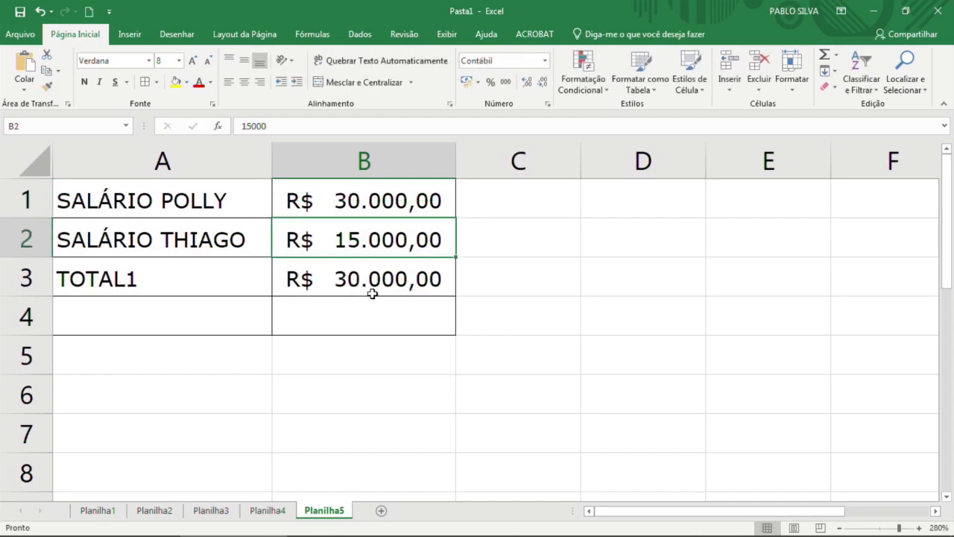
type("29000")
key("Return")
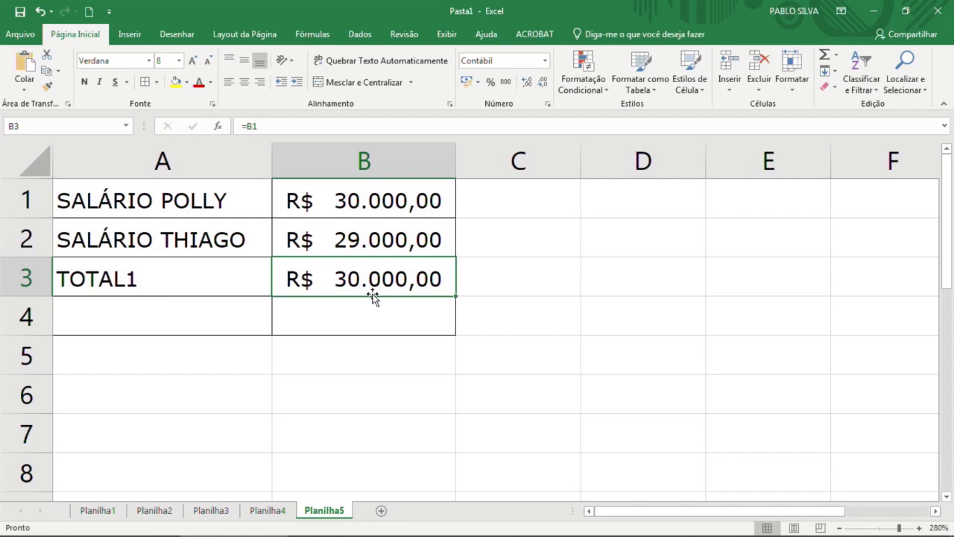
- Replace the TOTAL1 formula in B3 with =b1+b2
double_click(374, 294)
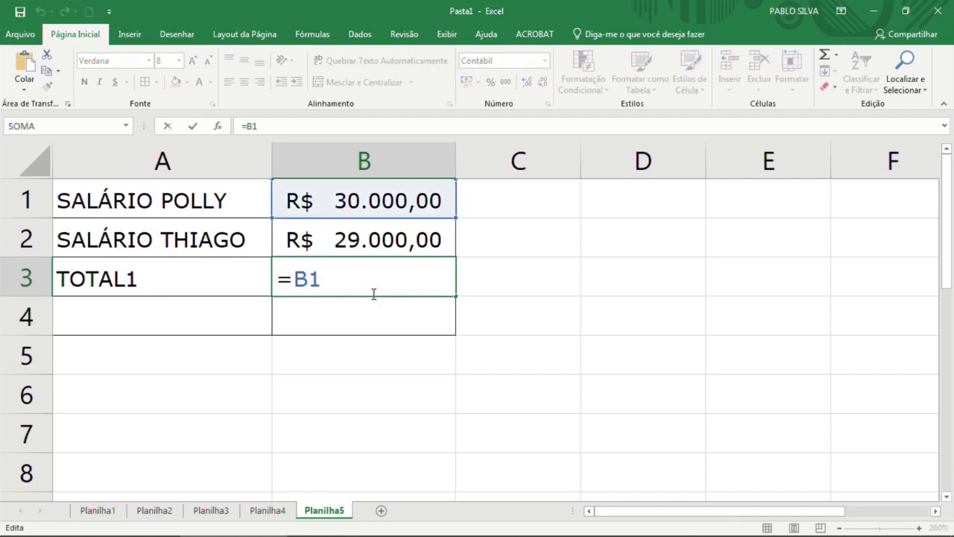
key("ctrl+Return")
type("=")
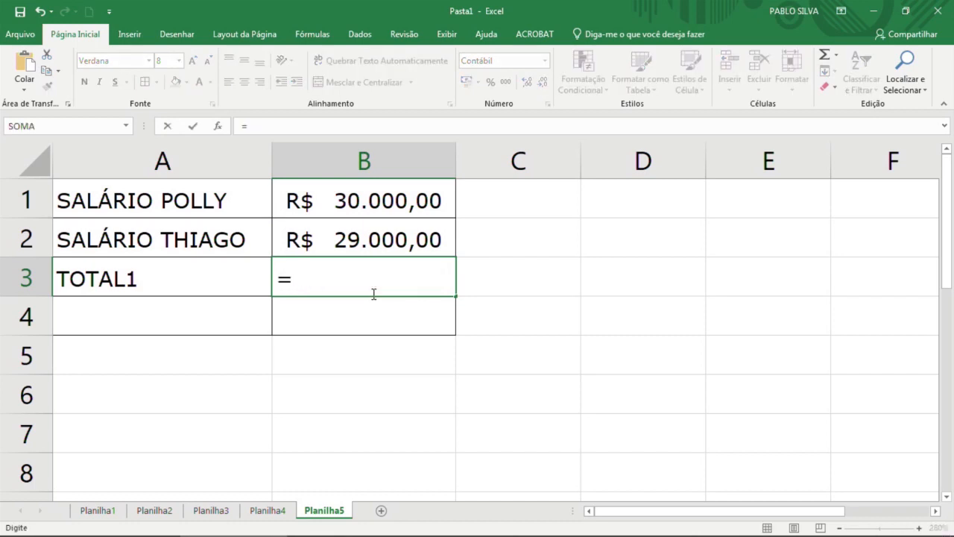
type("b1+b2")
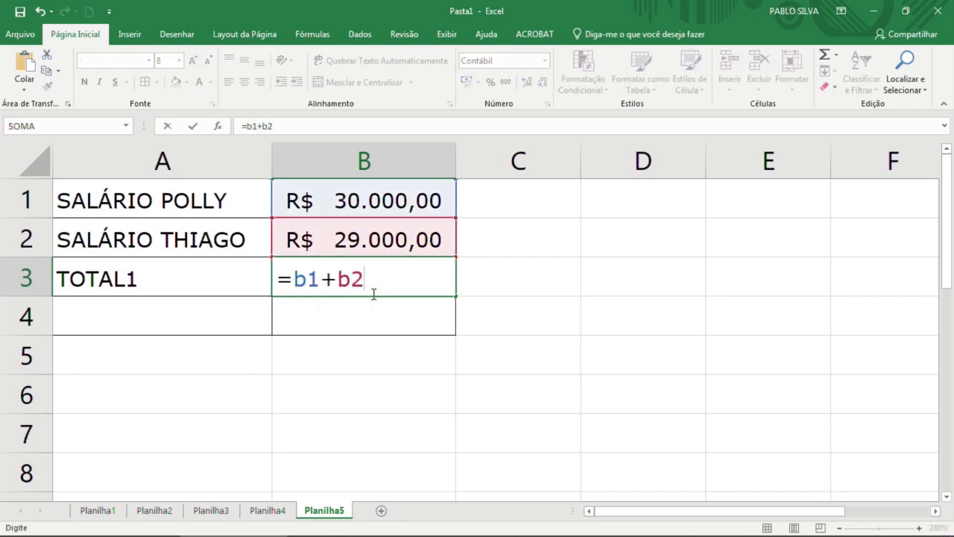
key("Return")
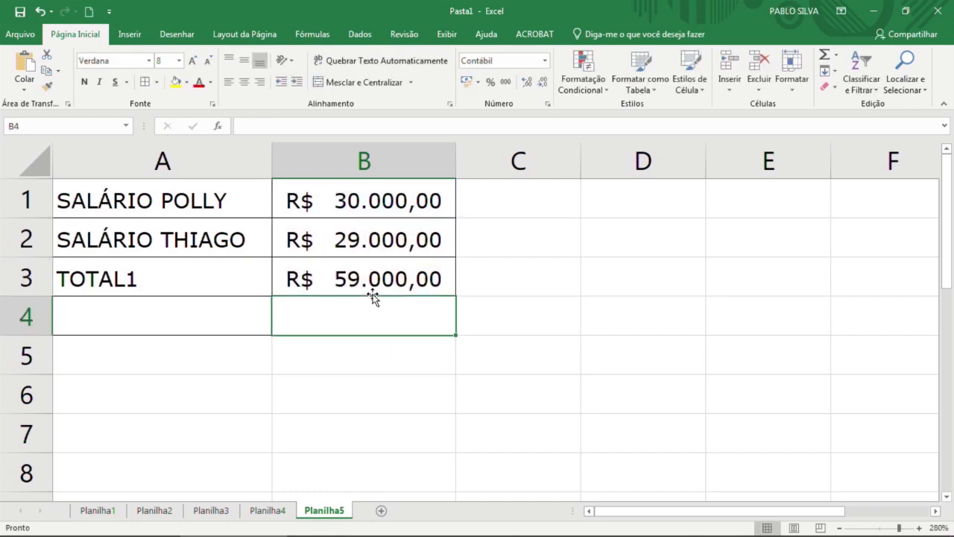
- Set the second salary in B2 to 39000
key("Up")
key("Up")
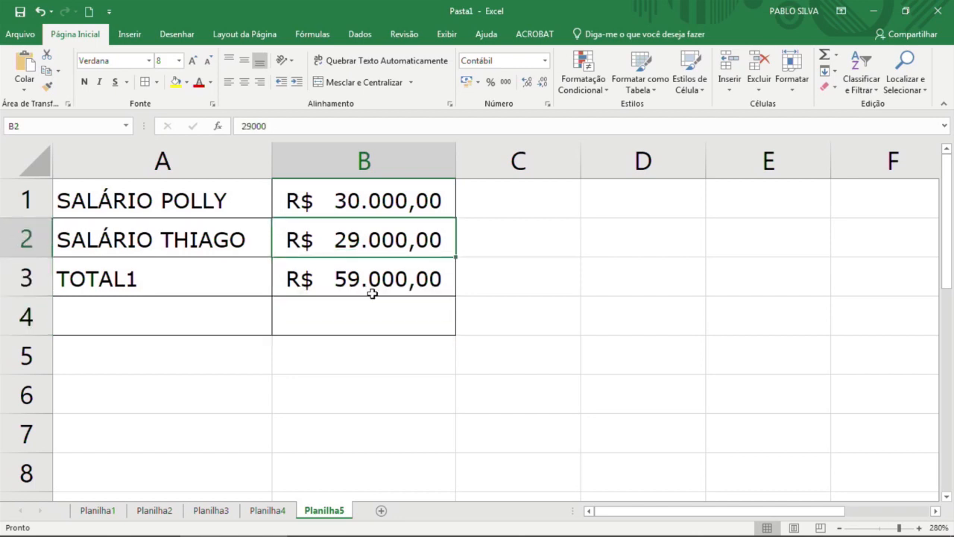
type("39000")
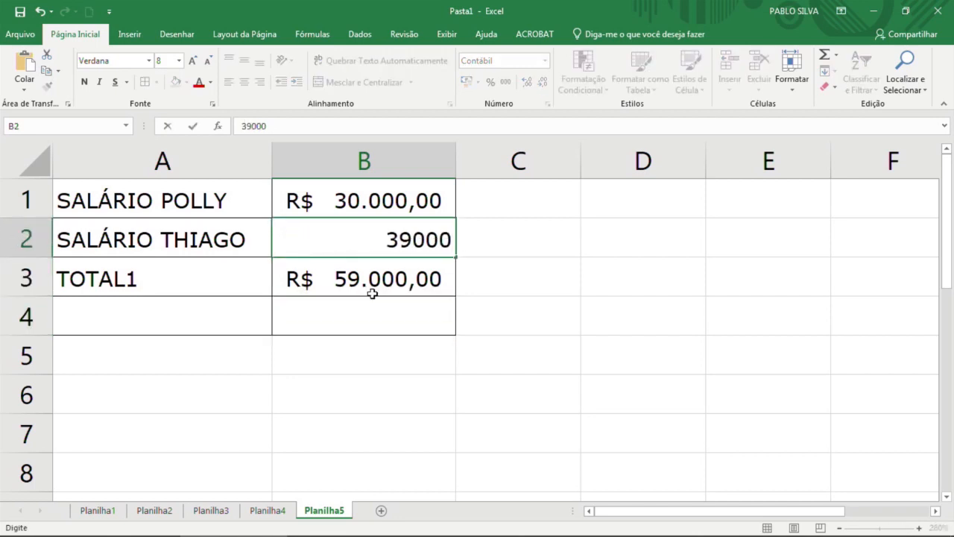
key("Return")
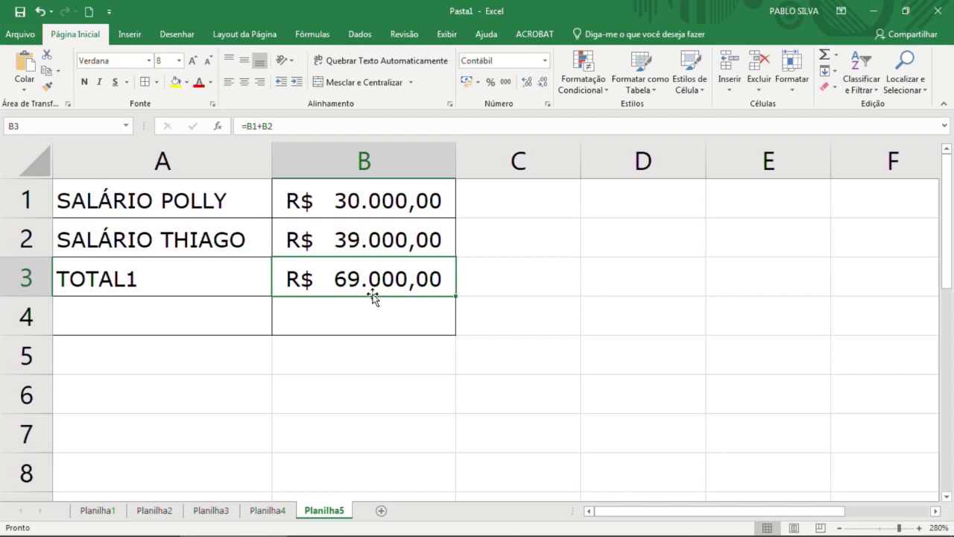
- Switch to the PowerPoint slide show and erase the handwritten word "Referência" below the table on the operators slide
key("alt+Tab")
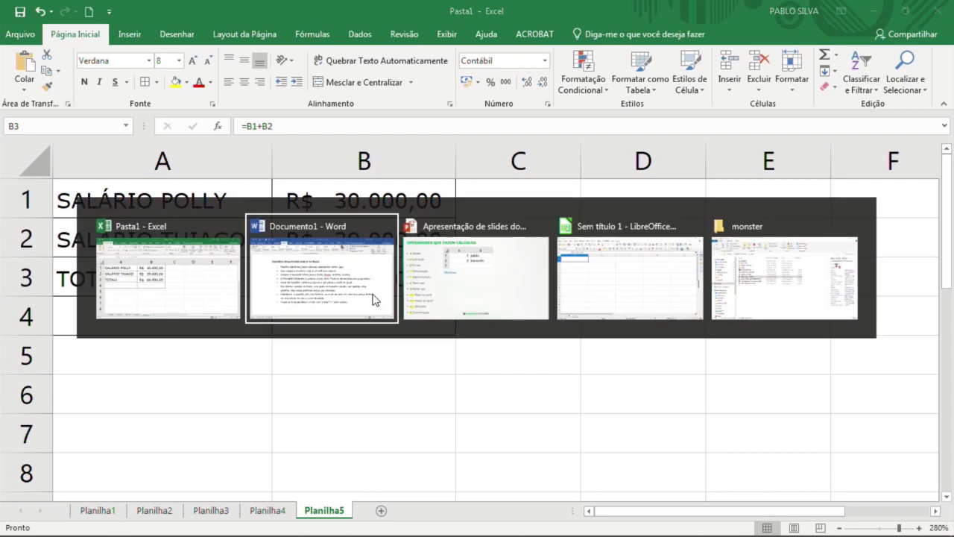
key("Tab")
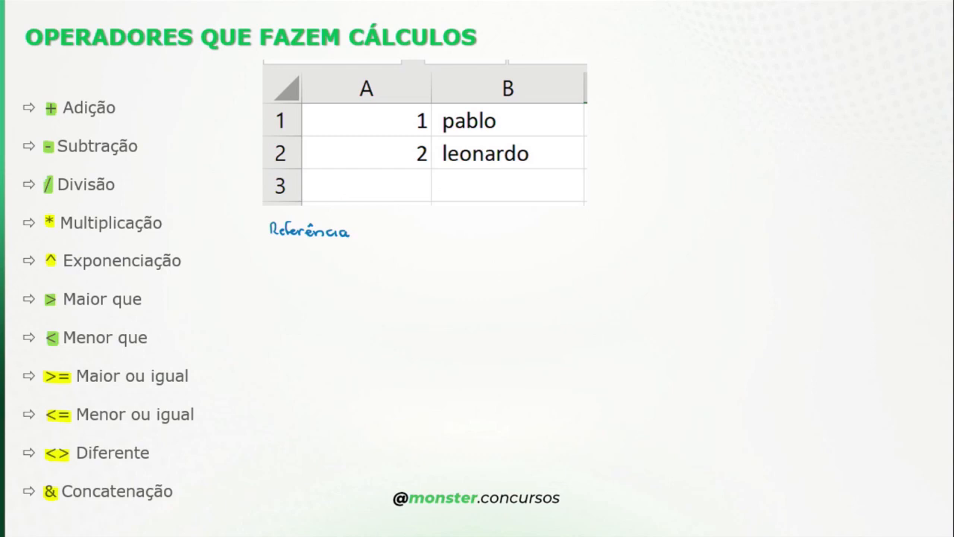
left_click_drag(355, 234, 288, 263)
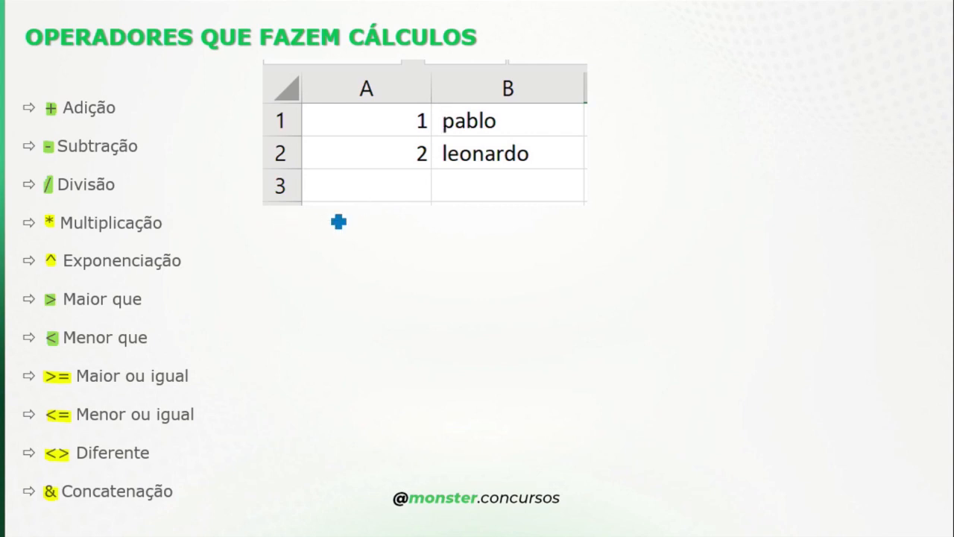
- Handwrite "= A1 + A2" below the slide's table, with another equals sign on the line beneath it
left_click_drag(282, 223, 361, 235)
left_click_drag(281, 256, 290, 256)
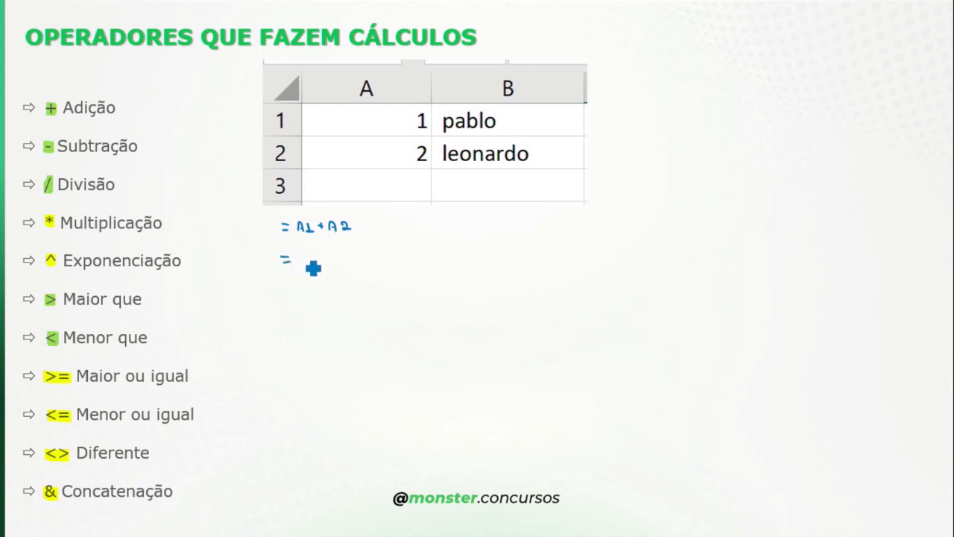
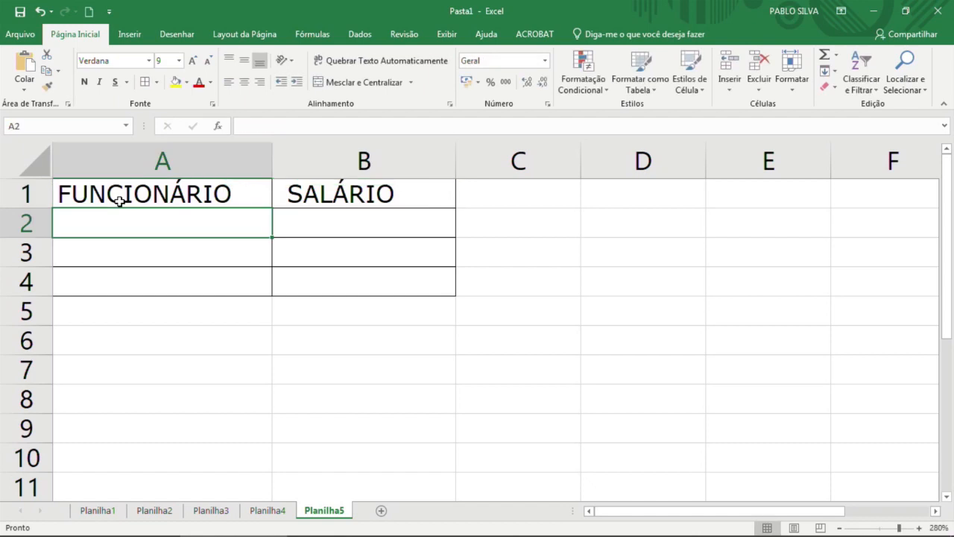
scroll(140, 224, "down", 6, "ctrl")
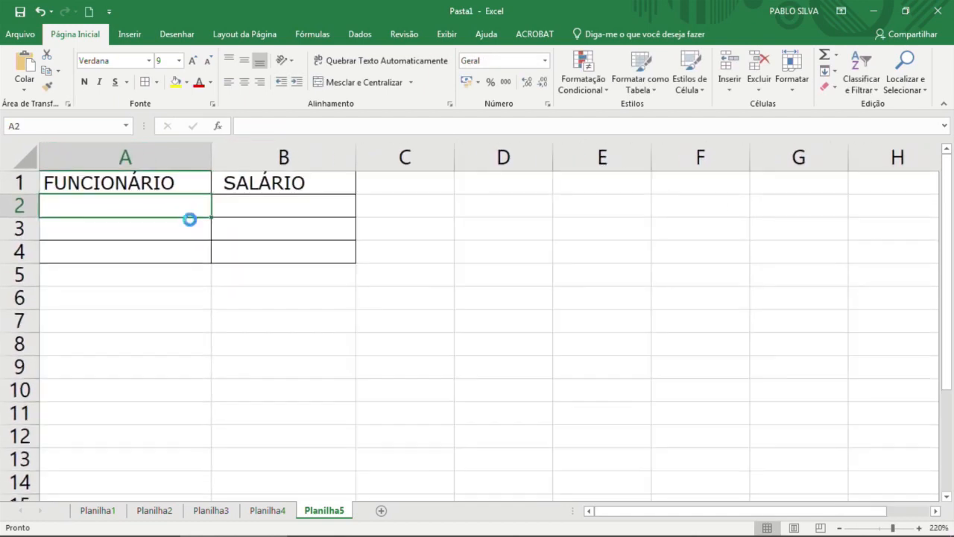
left_click(122, 176)
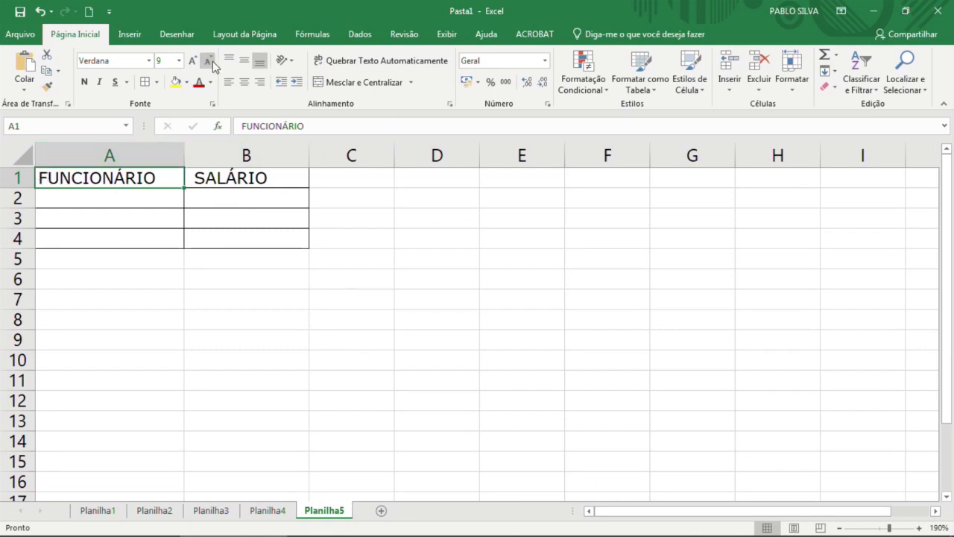
left_click(445, 35)
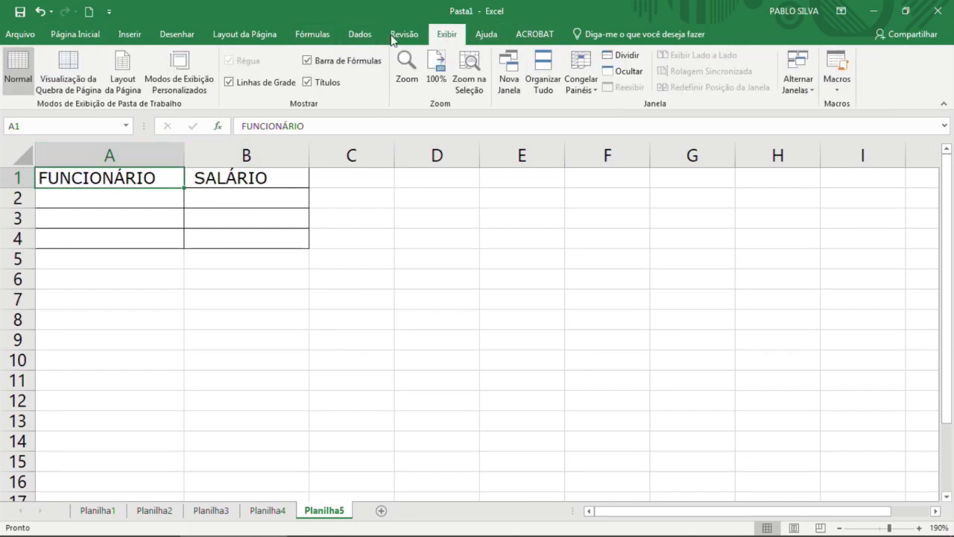
left_click(94, 36)
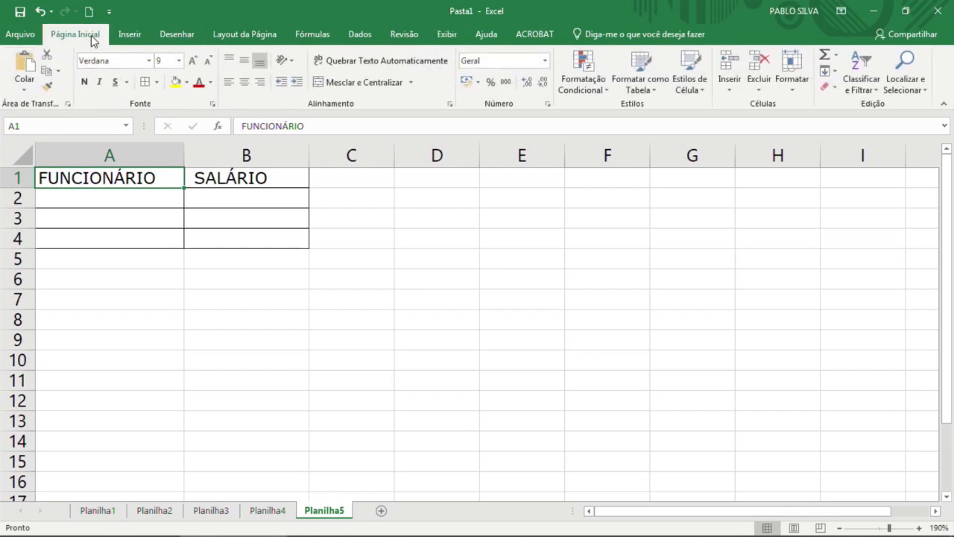
left_click(794, 88)
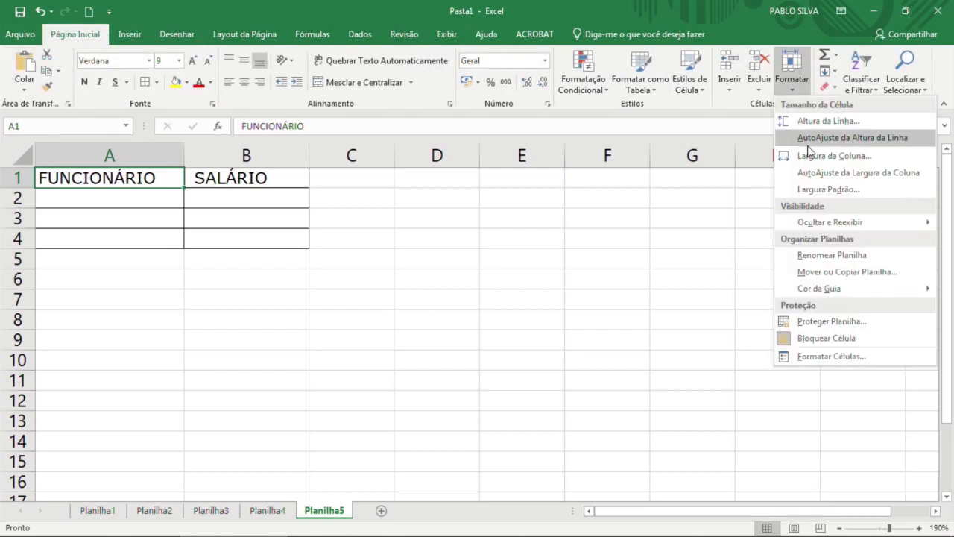
left_click(826, 121)
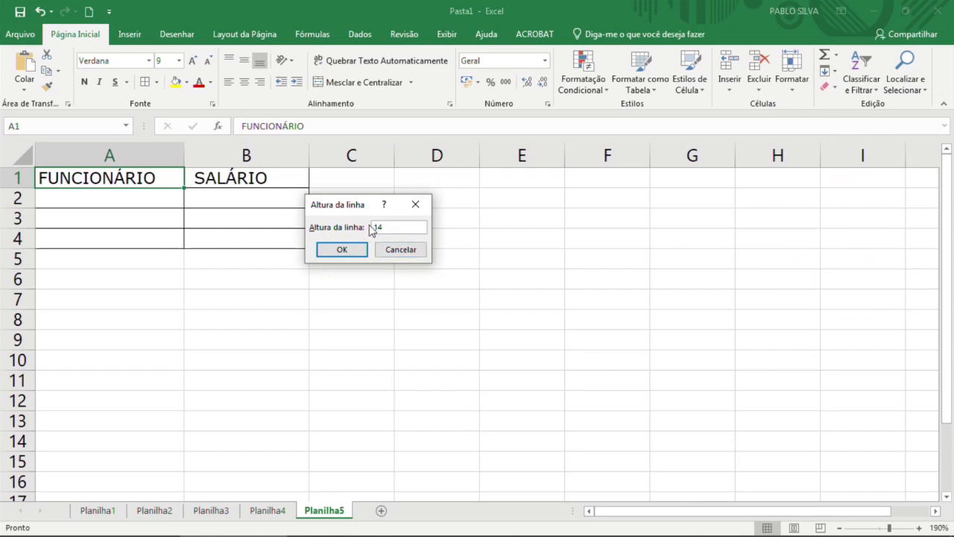
key("Return")
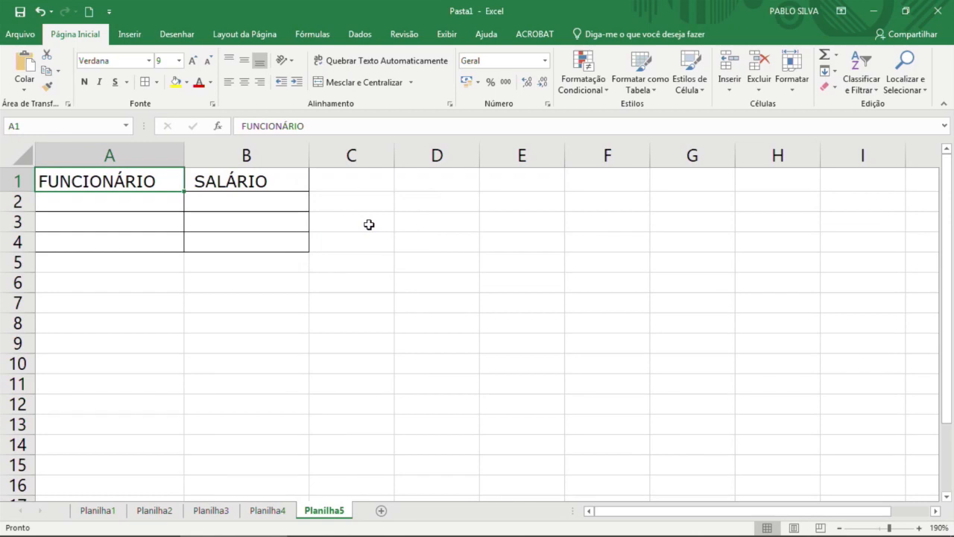
key("ctrl+z")
- Set the row height of the whole Planilha5 worksheet in Excel to 16
left_click(22, 155)
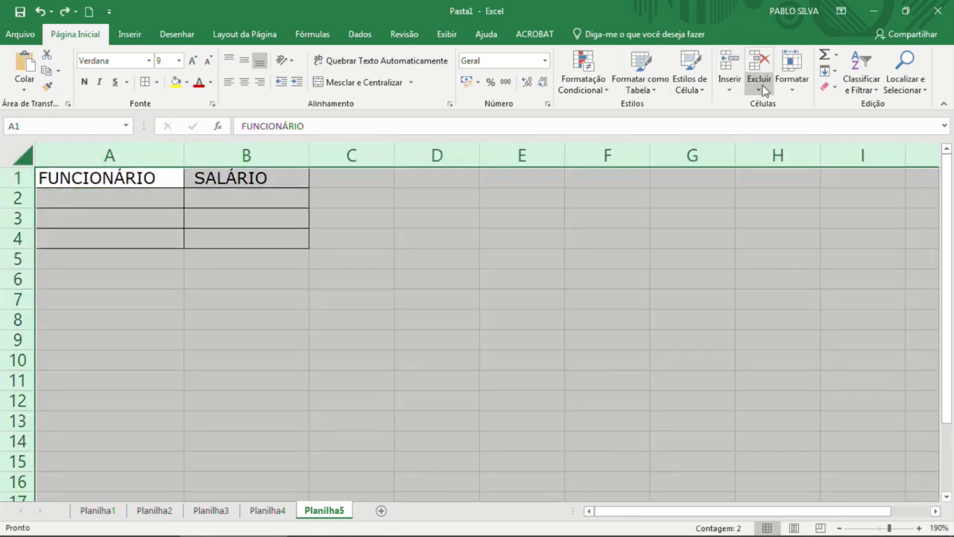
left_click(791, 71)
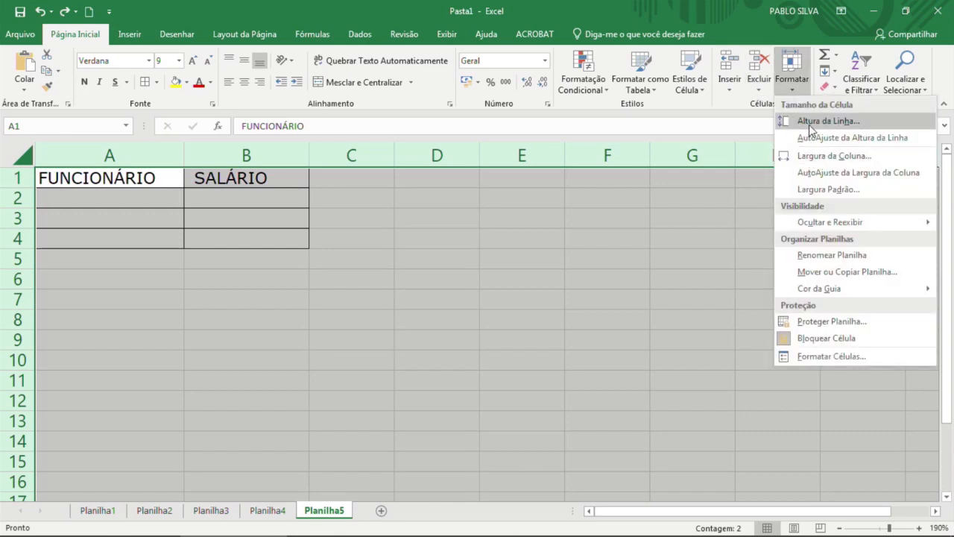
left_click(810, 122)
type("15")
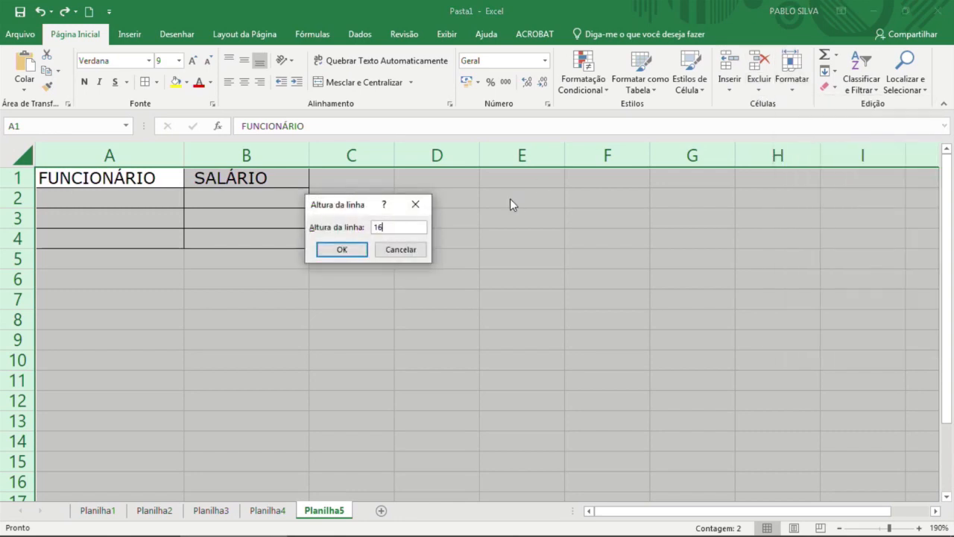
key("Return")
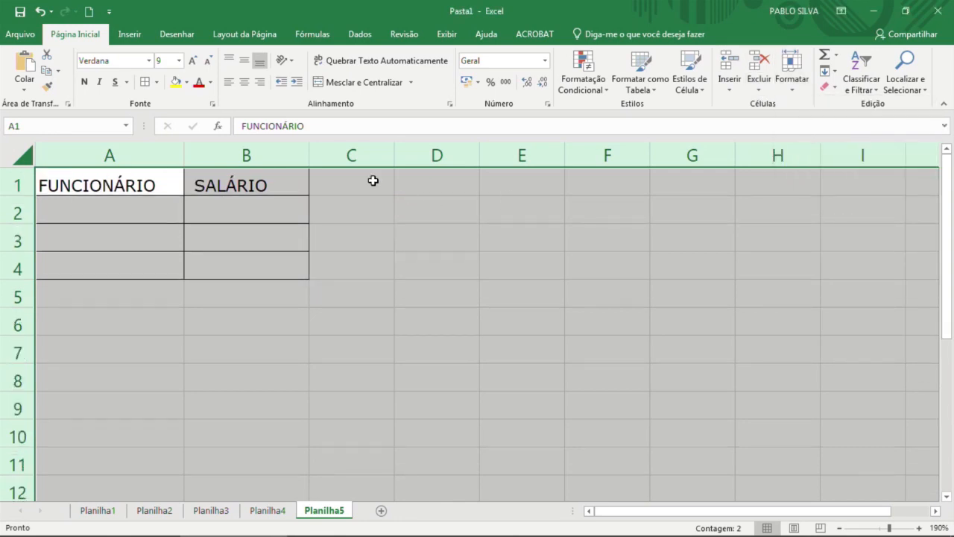
- Align the contents of all cells to the middle vertically and center them horizontally
left_click(244, 61)
left_click(235, 60)
left_click(243, 61)
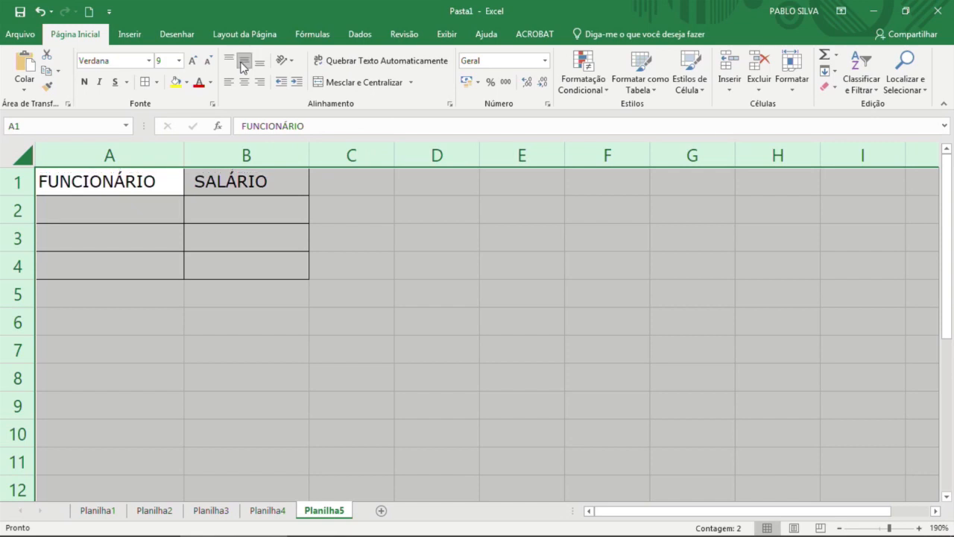
left_click(259, 63)
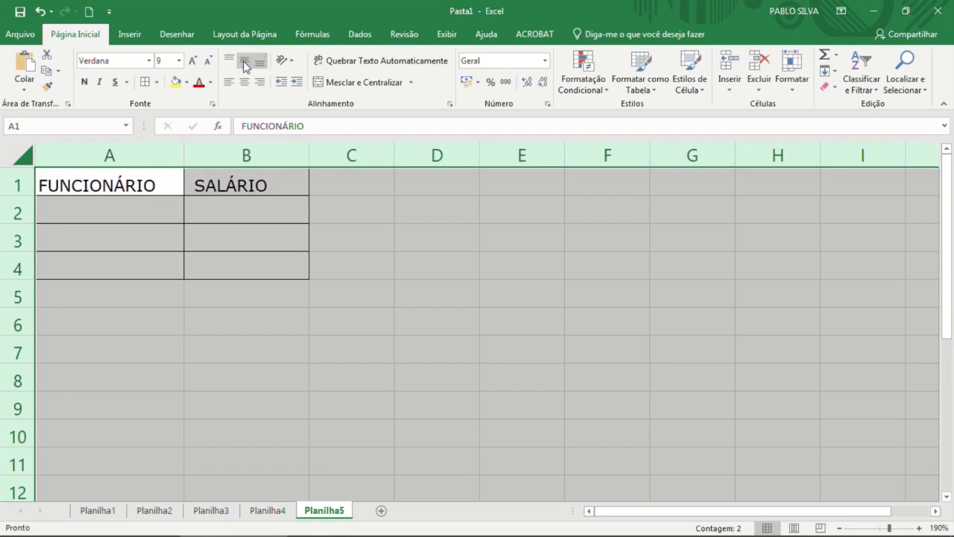
left_click(244, 60)
left_click(244, 82)
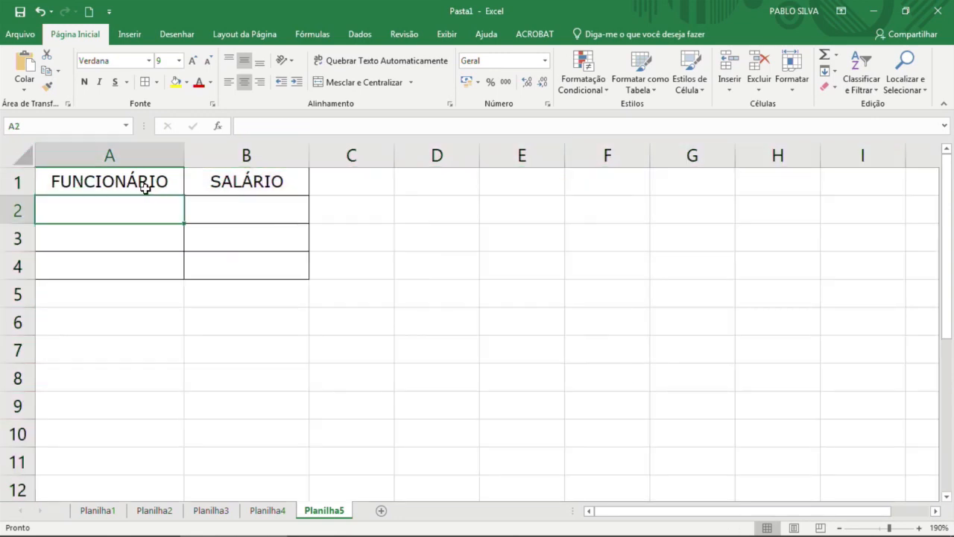
- Make the FUNCIONÁRIO and SALÁRIO headers in A1:B1 bold and fill them with light green
left_click_drag(143, 187, 266, 188)
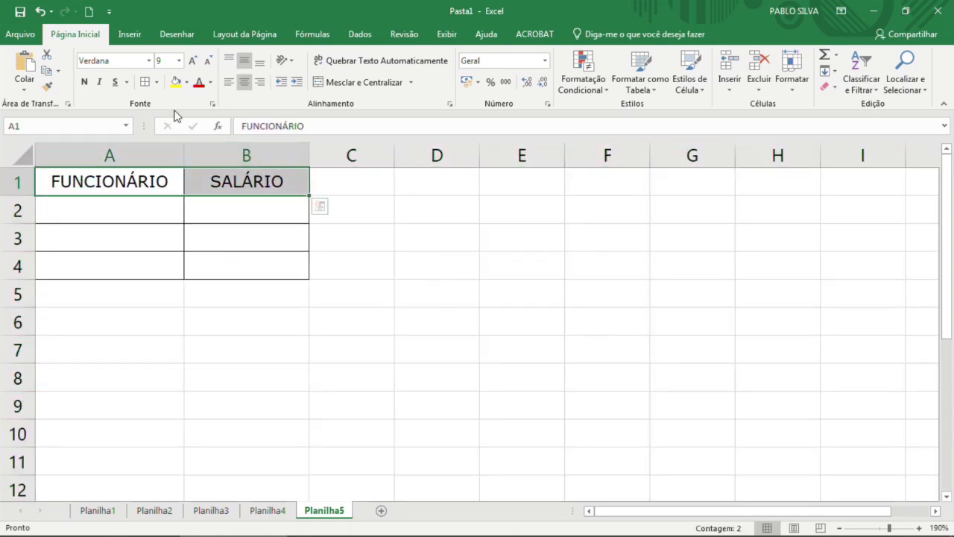
left_click(84, 82)
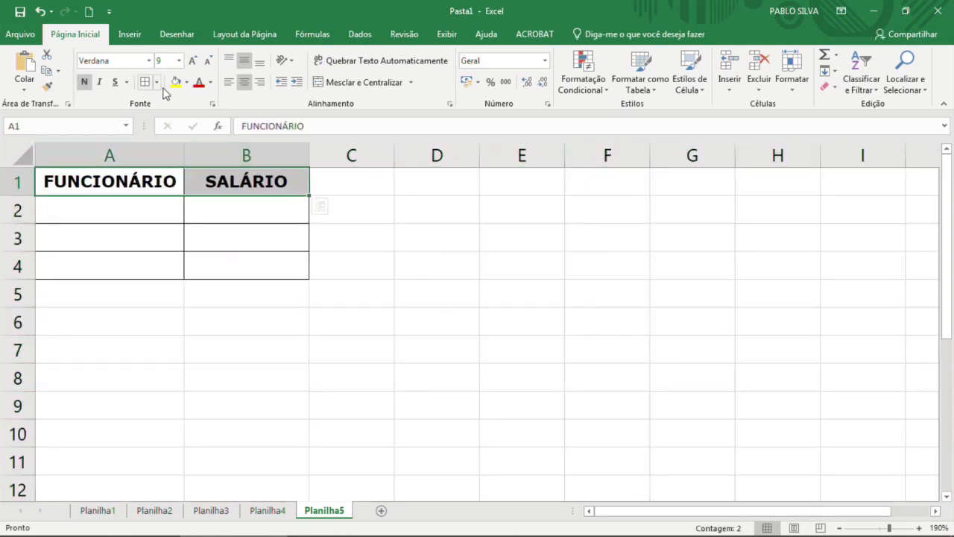
left_click(64, 179)
left_click_drag(106, 183, 202, 180)
left_click(186, 82)
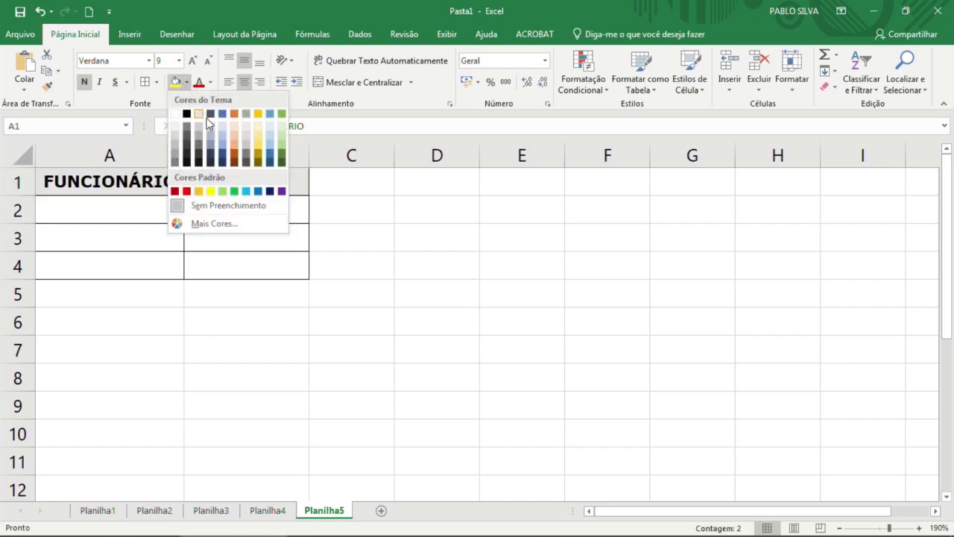
left_click(282, 132)
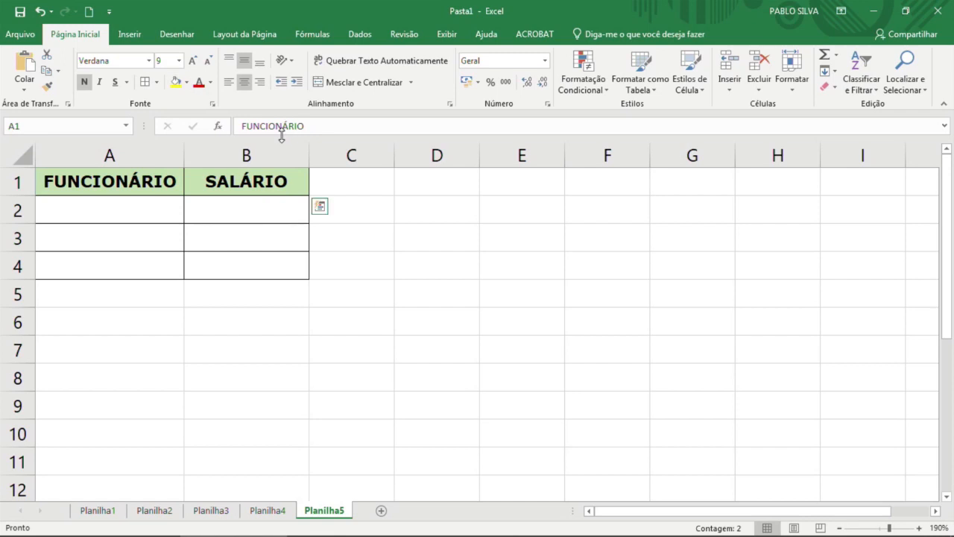
- Fill A2:A8 of the FUNCIONÁRIO column with seven employees' first names
left_click(142, 202)
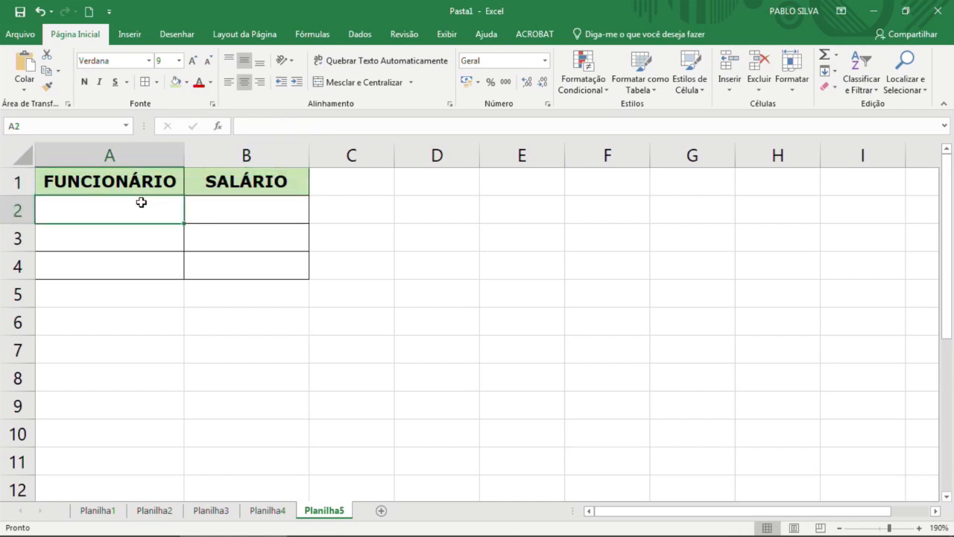
type("Almir")
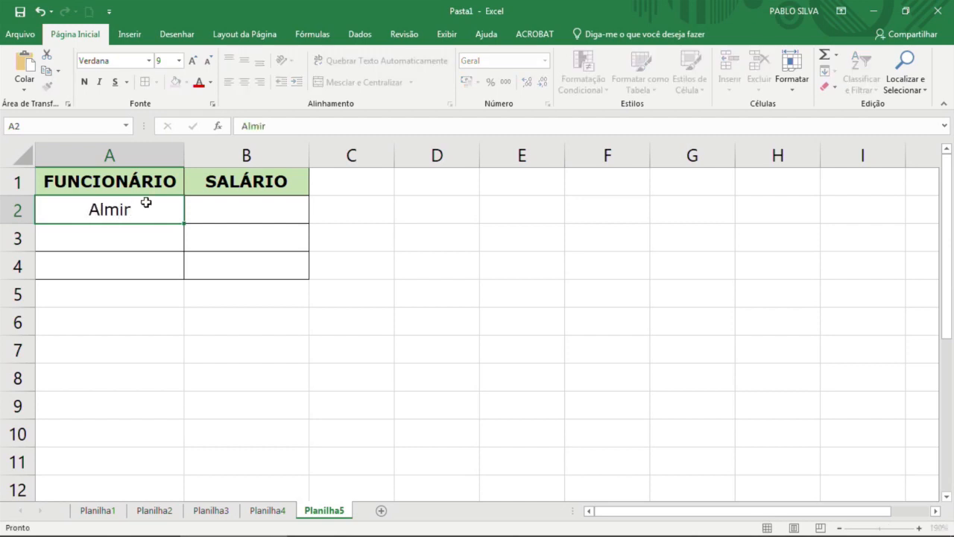
key("Return")
type("Robson")
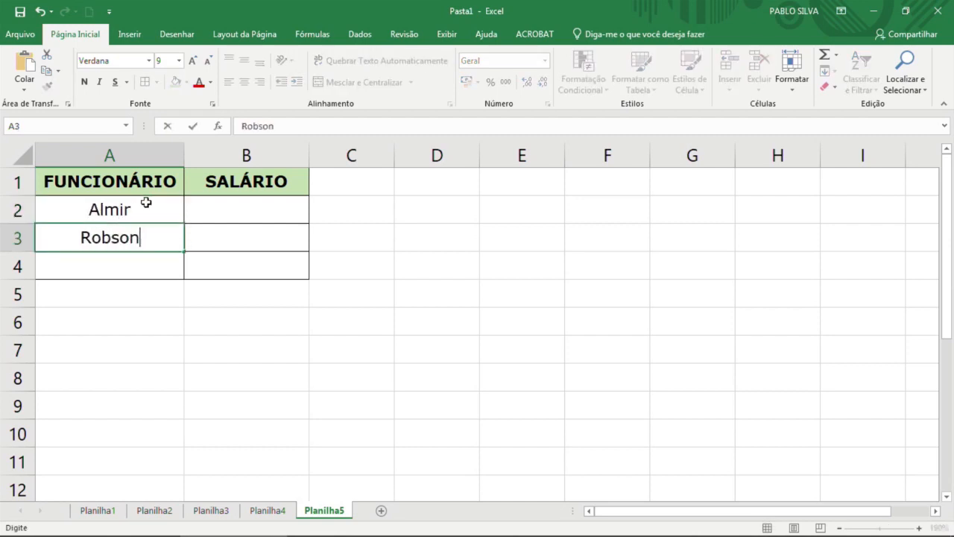
key("Return")
type("Meire")
key("Return")
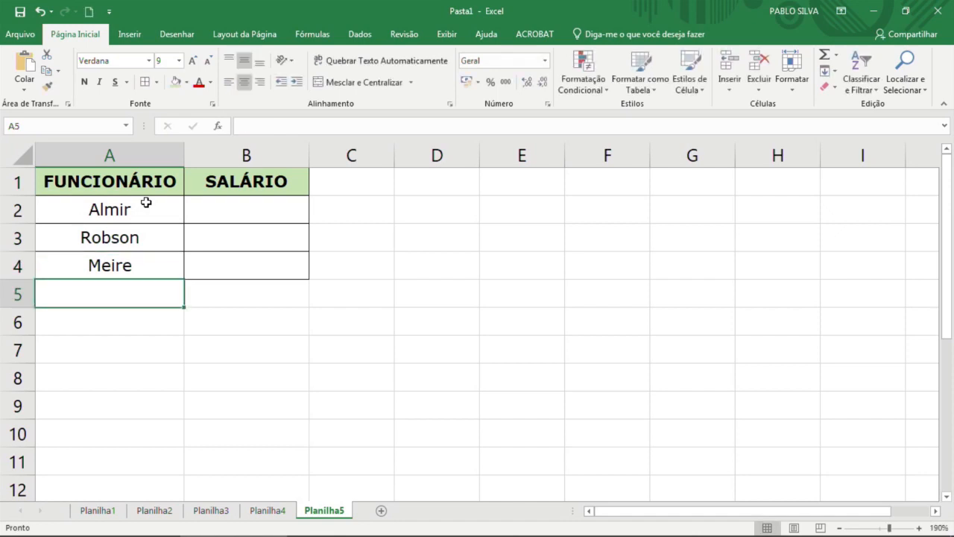
type("Patrícia")
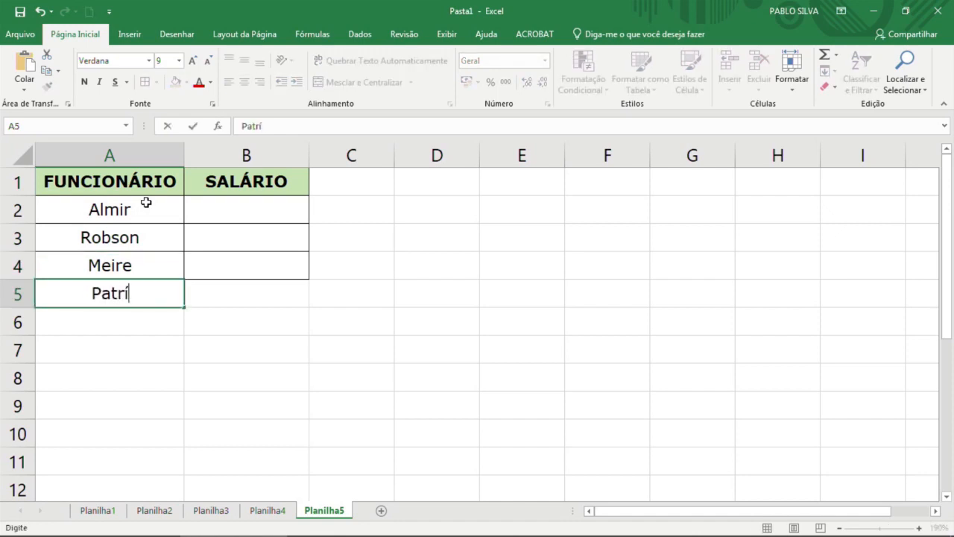
key("Return")
type("Yan")
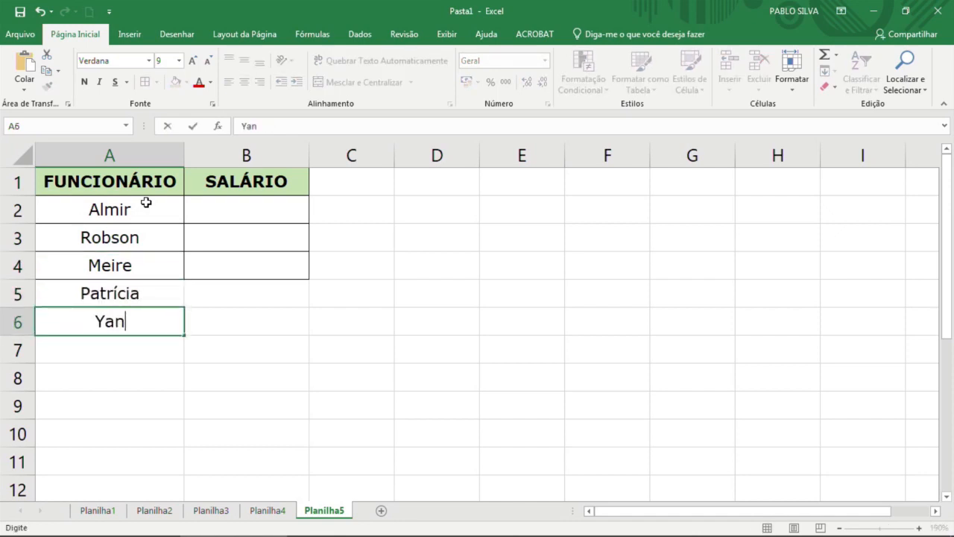
key("Return")
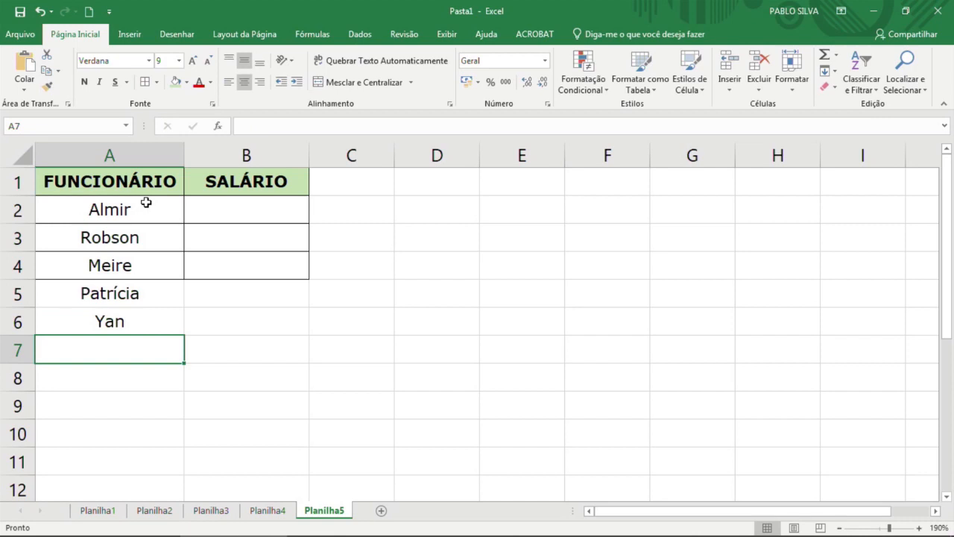
type("Junior")
key("Return")
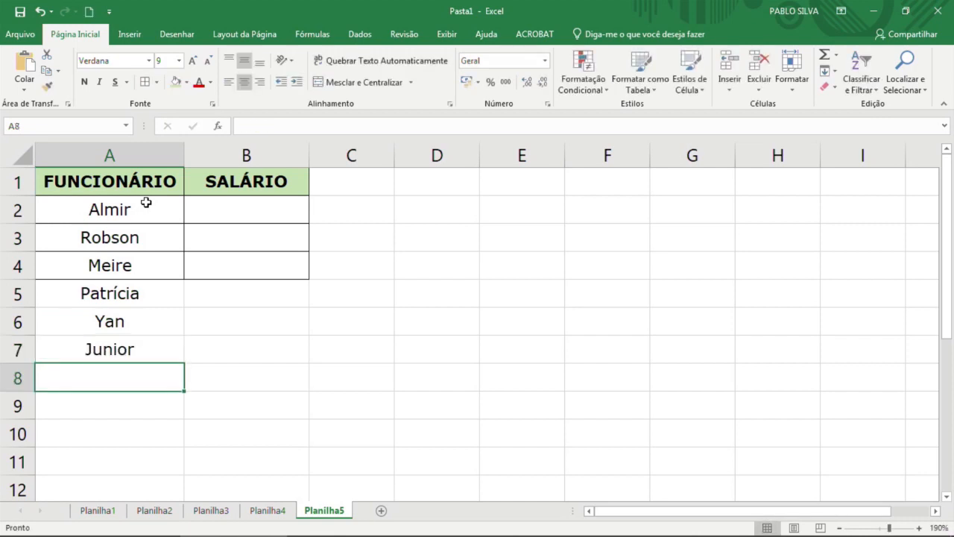
type("Marcela")
key("Return")
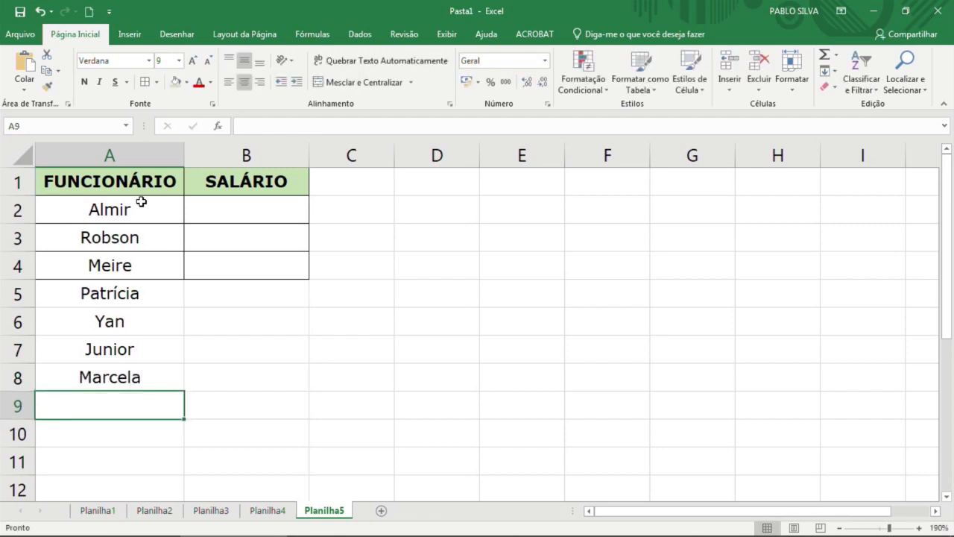
- Apply all borders to the employee and salary cells in A2:B8
left_click_drag(235, 213, 237, 377)
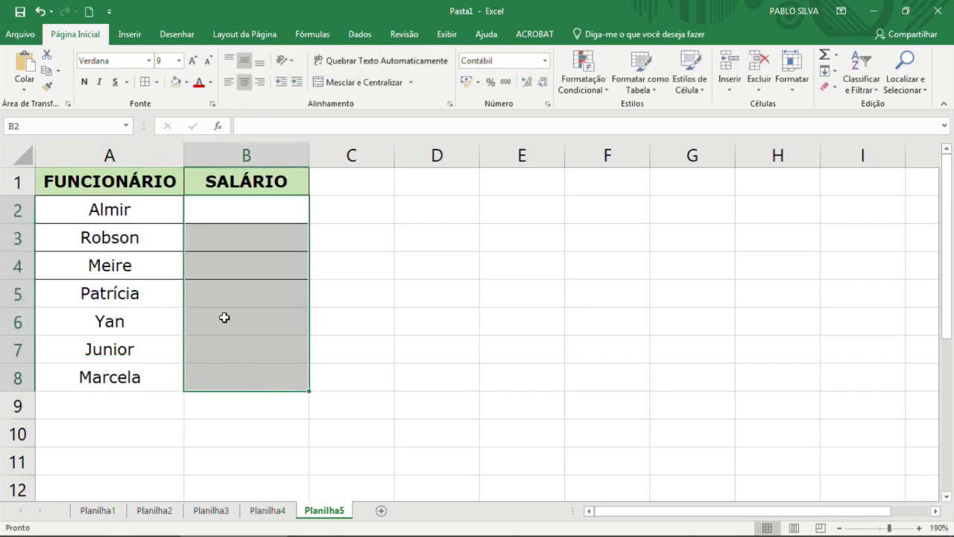
left_click(145, 82)
left_click_drag(171, 215, 251, 369)
left_click(145, 82)
left_click(243, 271)
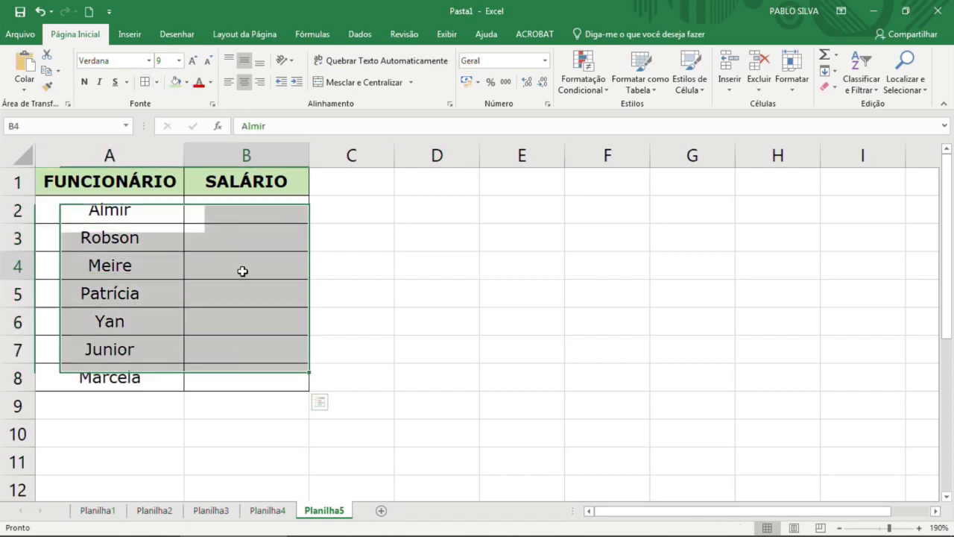
- Enter the title "Regras para cálculo de salários" in cell E1
left_click_drag(240, 211, 241, 383)
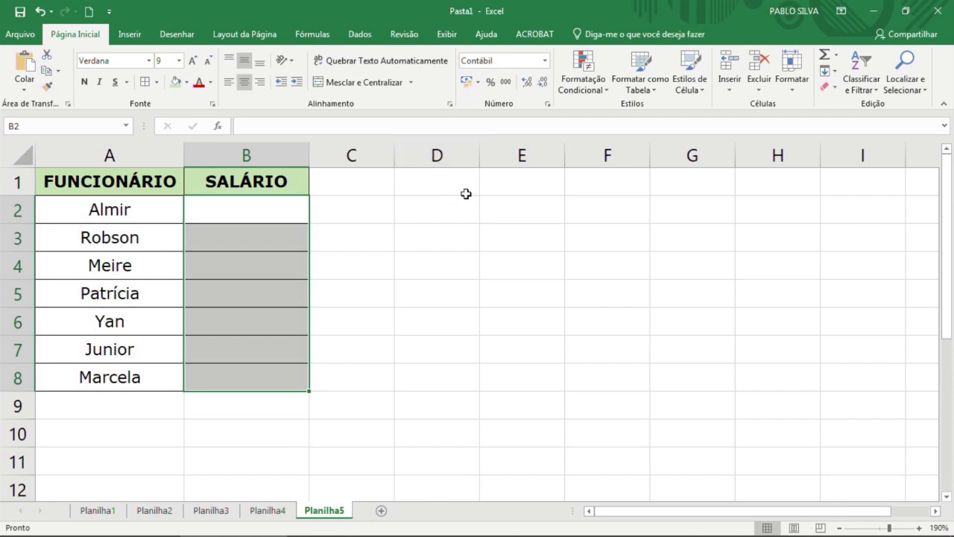
left_click(503, 184)
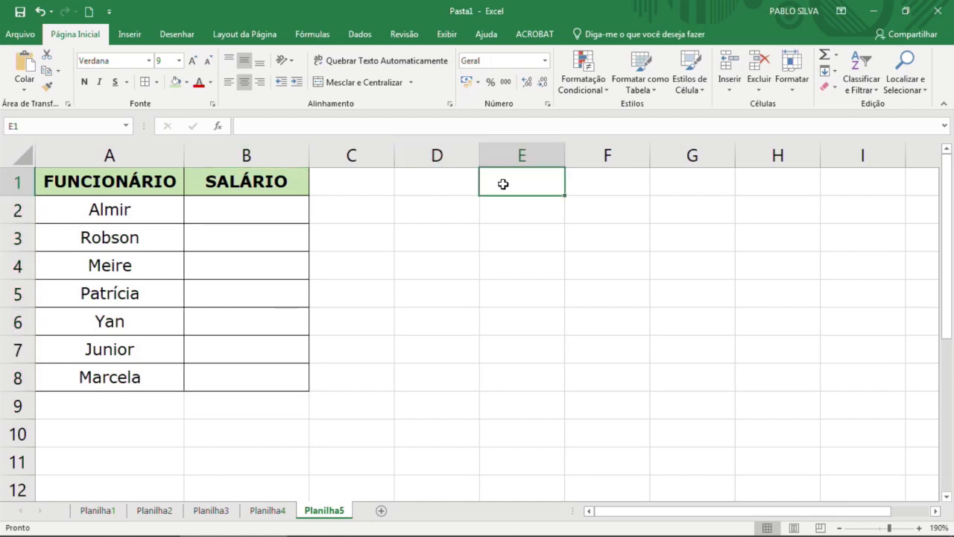
type("Regras para cálculo de salários[")
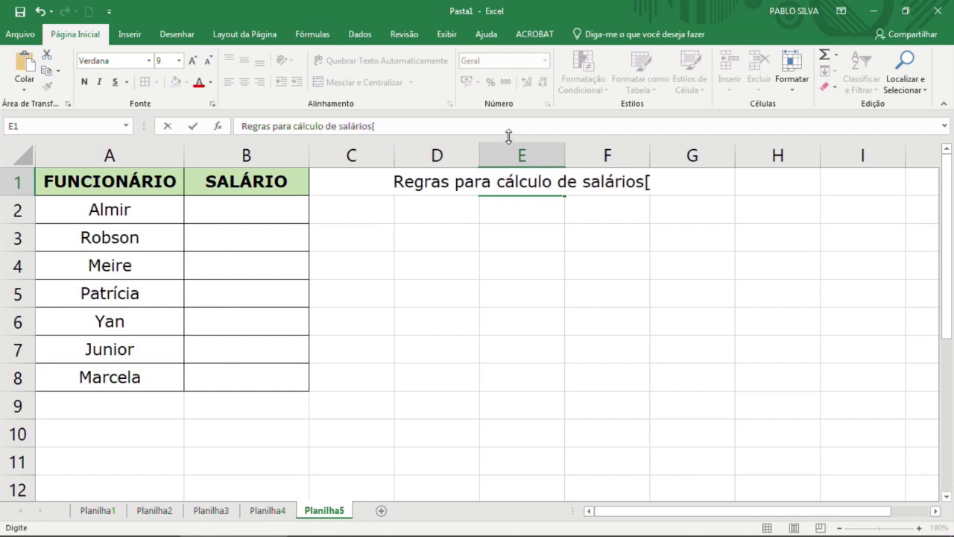
key("BackSpace")
key("Return")
left_click(465, 173)
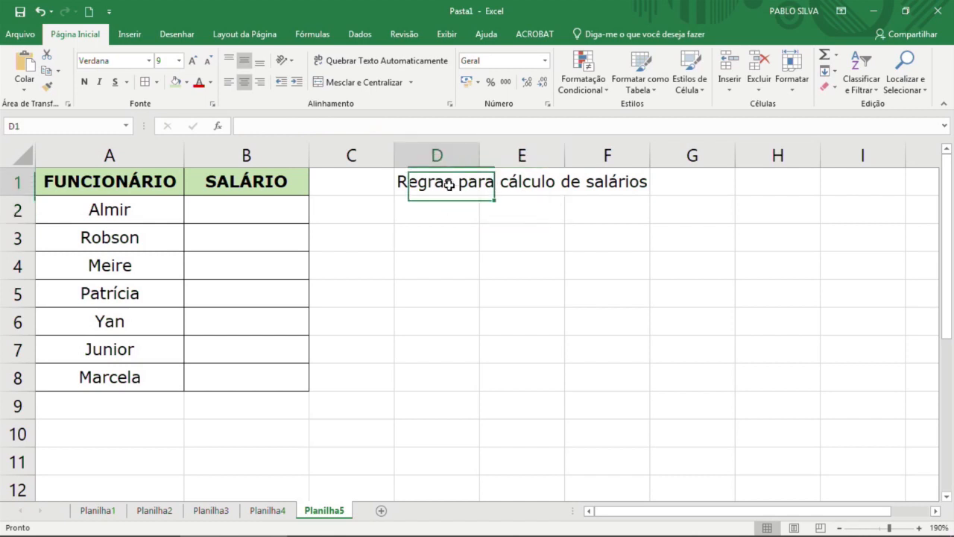
- Merge and center the rules title across D1:H1, and copy its format to rows 2 through 8 of columns D:H
left_click_drag(462, 186, 797, 177)
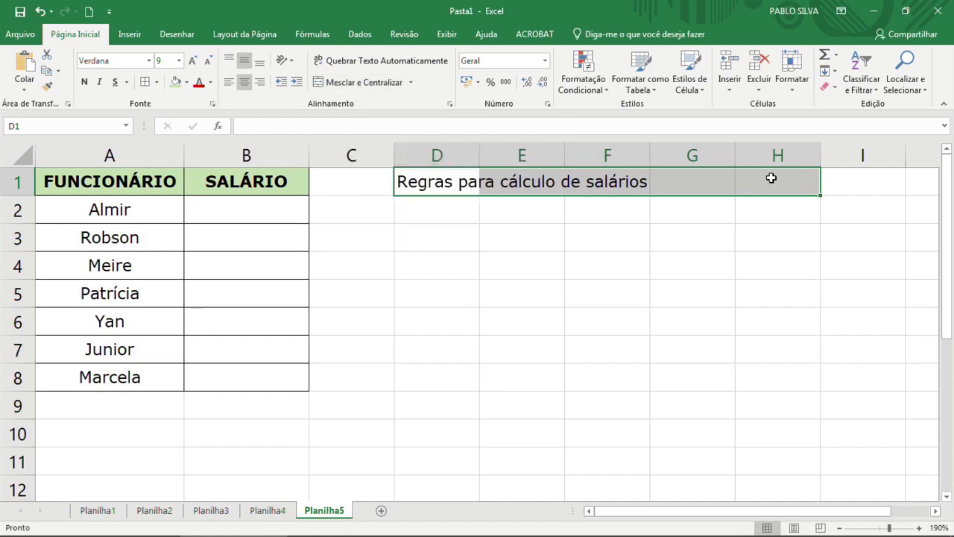
left_click(375, 87)
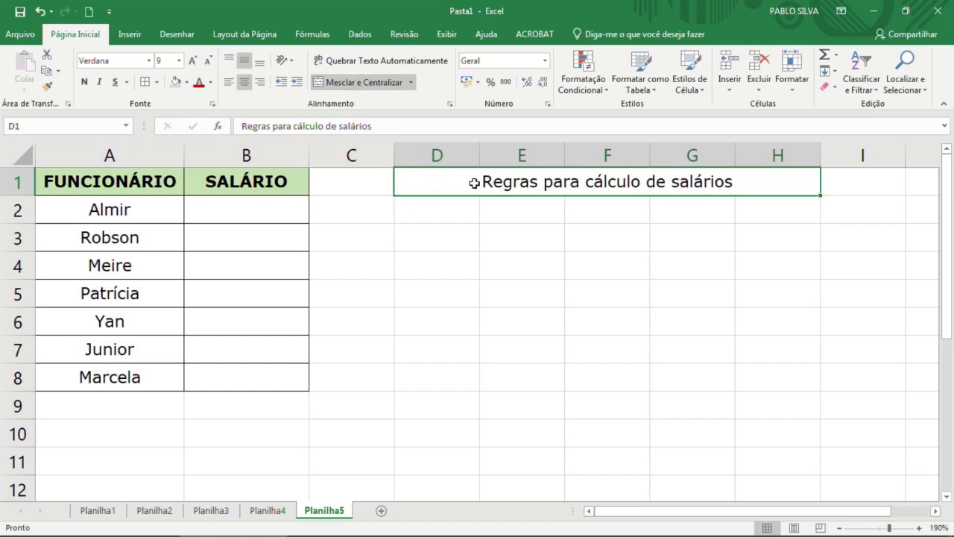
left_click(46, 89)
mouse_move(435, 207)
left_mouse_down()
mouse_move(714, 243)
mouse_move(805, 392)
mouse_move(803, 368)
left_mouse_up()
left_click(681, 302)
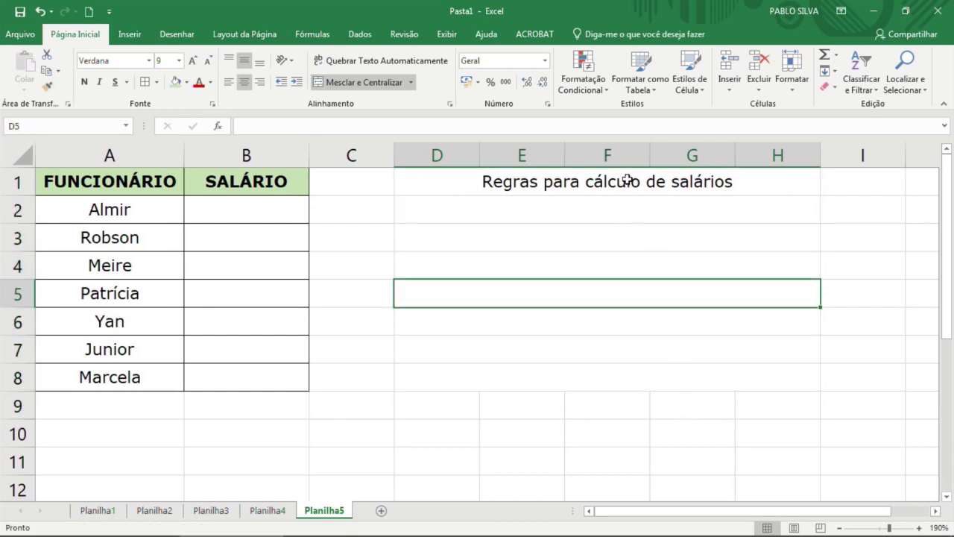
- Apply all borders to the merged rules block in D1:H8
left_click_drag(628, 179, 635, 374)
left_click(145, 82)
left_click(501, 292)
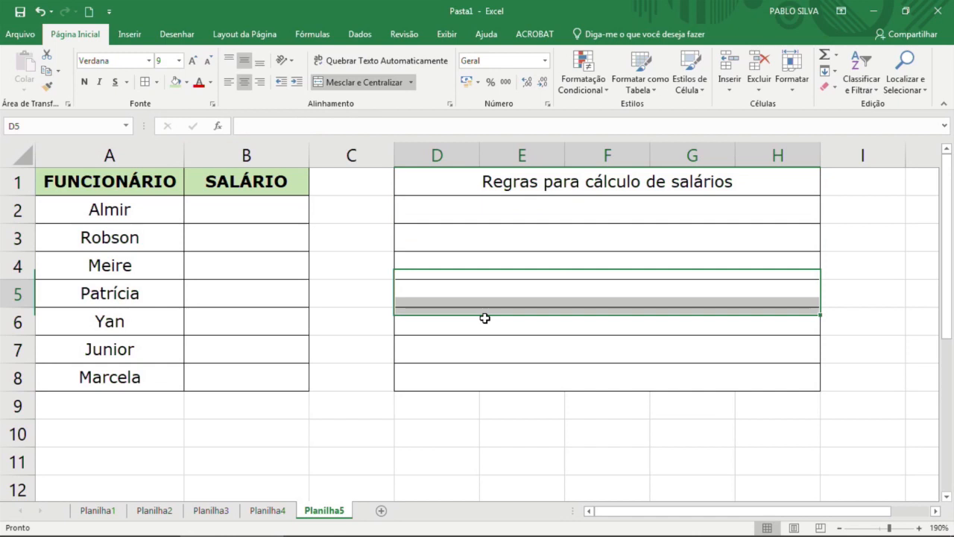
- Fill the title "Regras para cálculo de salários" in D1 with blue and make it bold
left_click(498, 181)
left_click(187, 82)
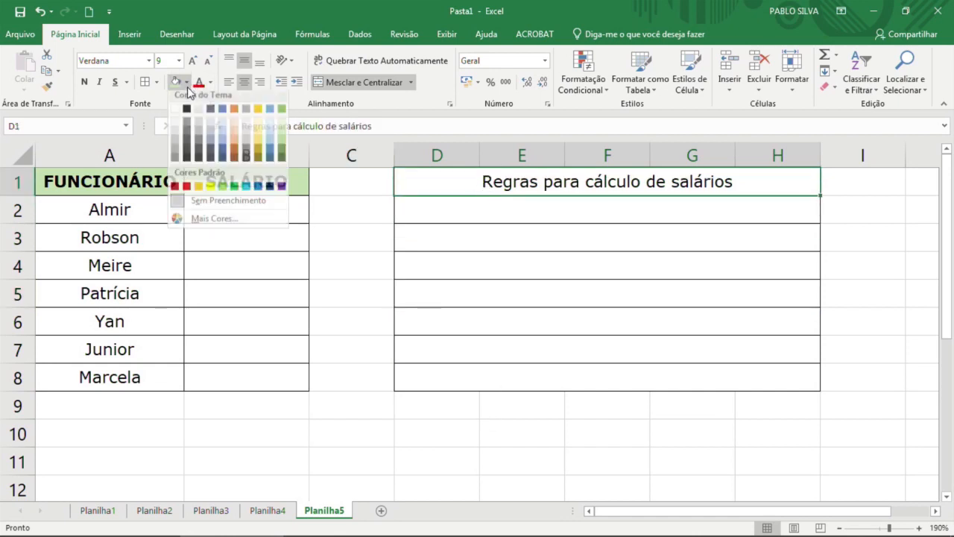
left_click(276, 118)
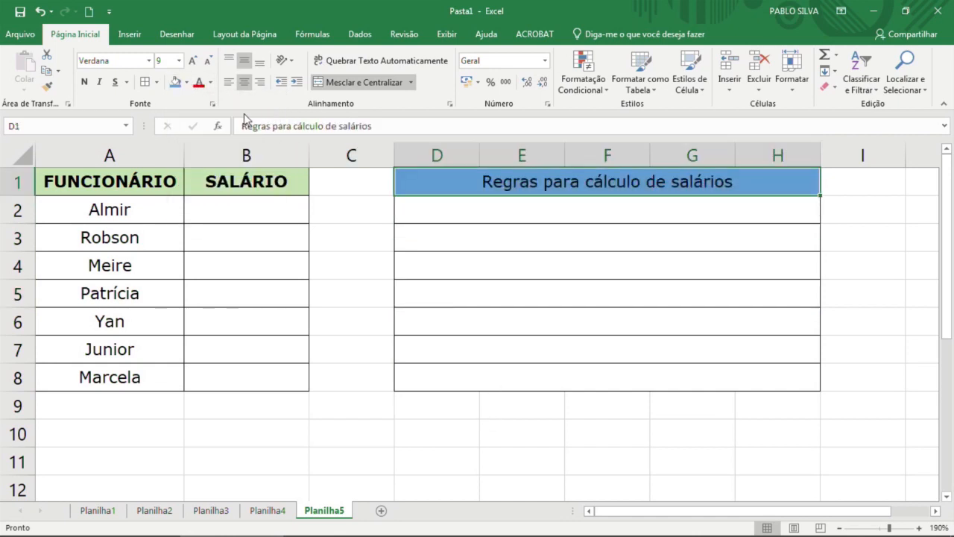
left_click(84, 82)
- Enter the rule in D2 that the employee in A2 "recebe 2 salários mínimos", starting with that employee's first name
left_click(475, 205)
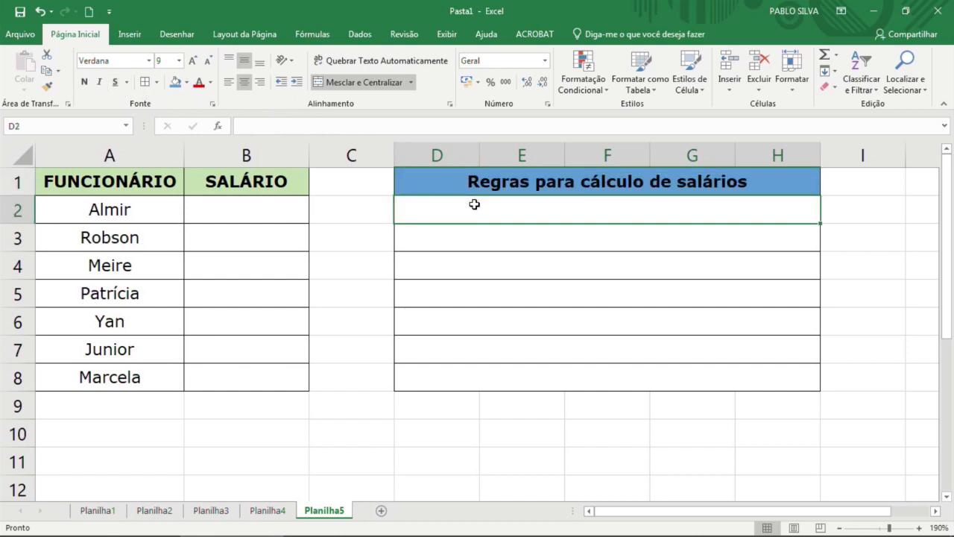
type("Almir")
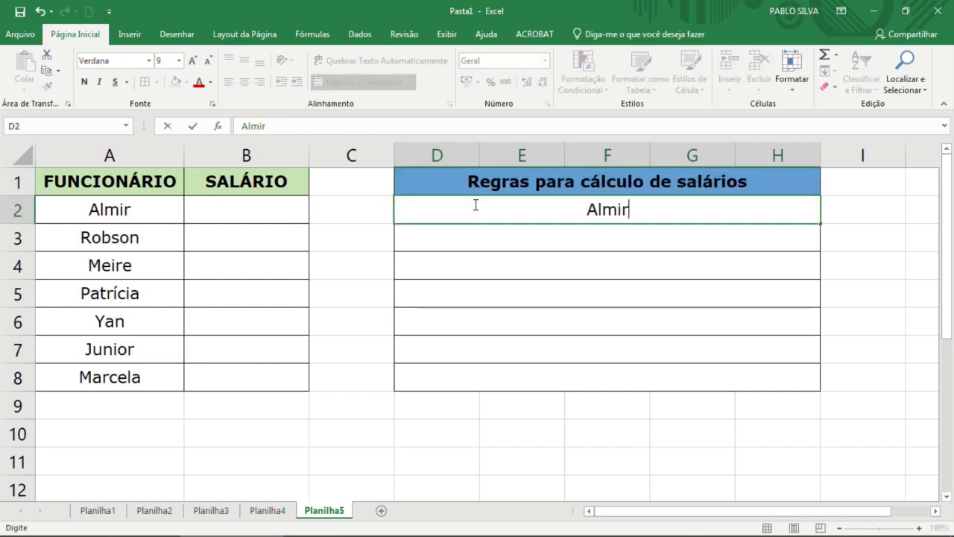
key("BackSpace")
key("BackSpace")
key("BackSpace")
key("BackSpace")
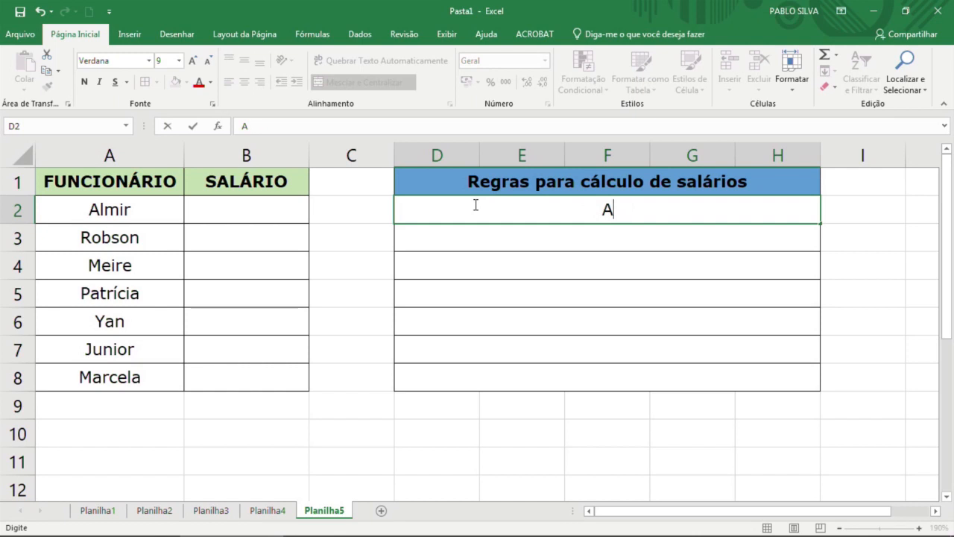
type("lmir recee")
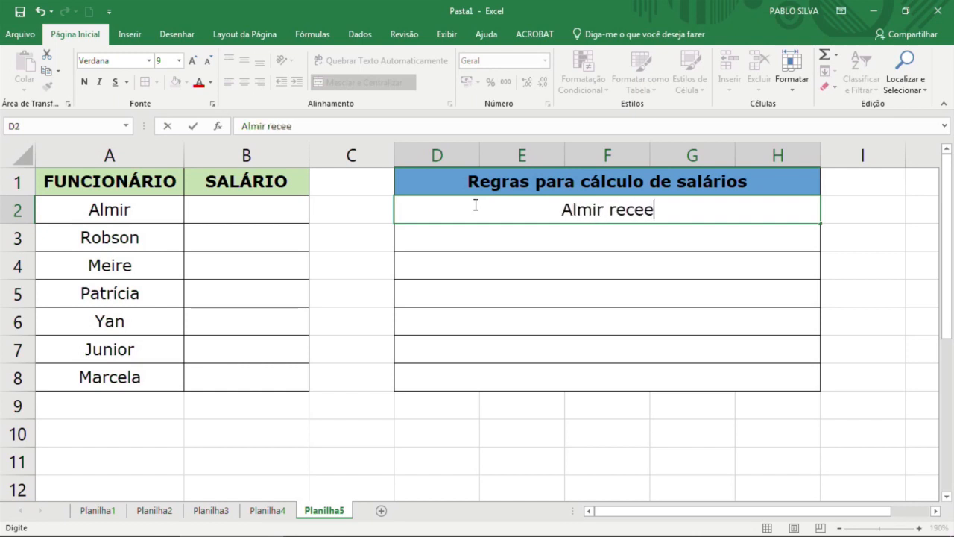
key("BackSpace")
type("be 2 ")
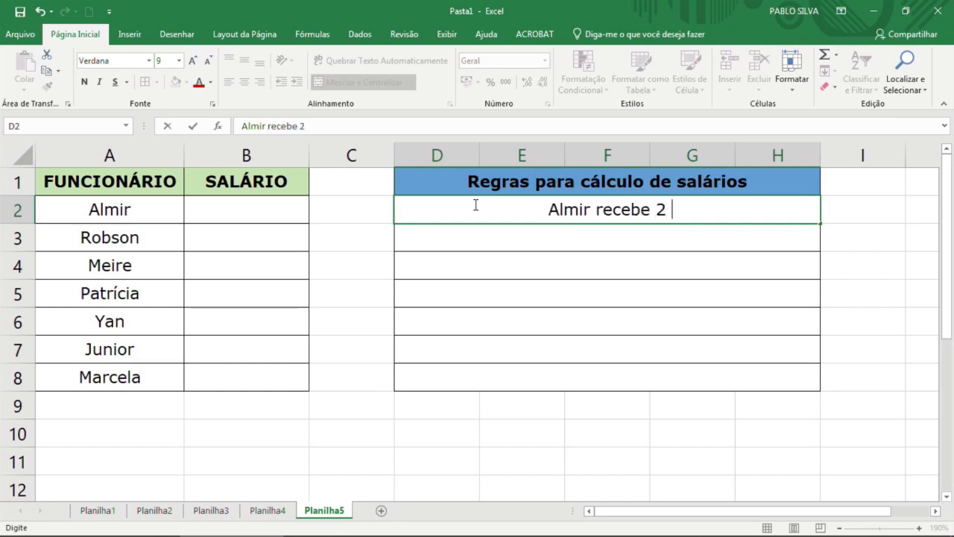
type("salários mínimo")
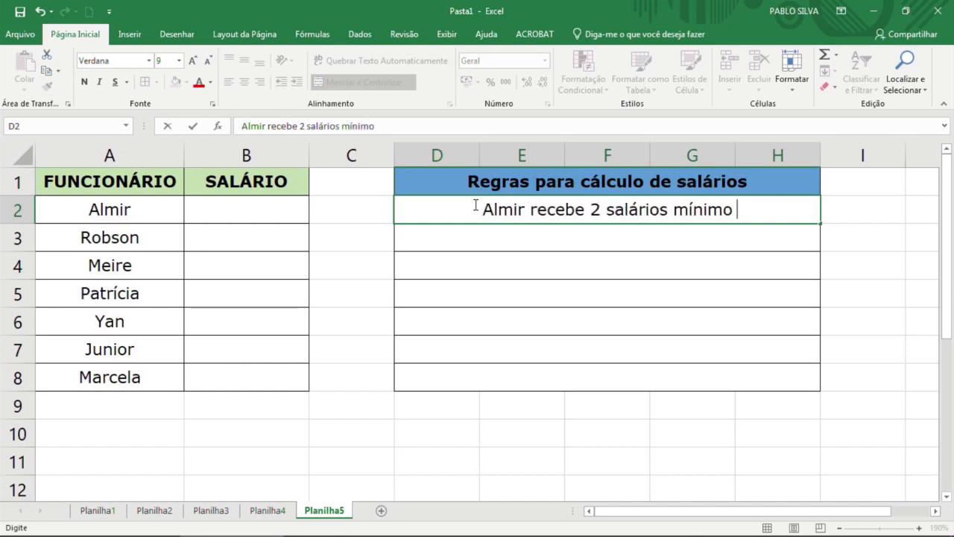
key("BackSpace")
type("s")
key("Return")
- Enter the rule in D3 that the employee in A3 "ganha o dobro de" the employee in A2, using their first names
type("T")
type("r")
key("BackSpace")
type("Ro")
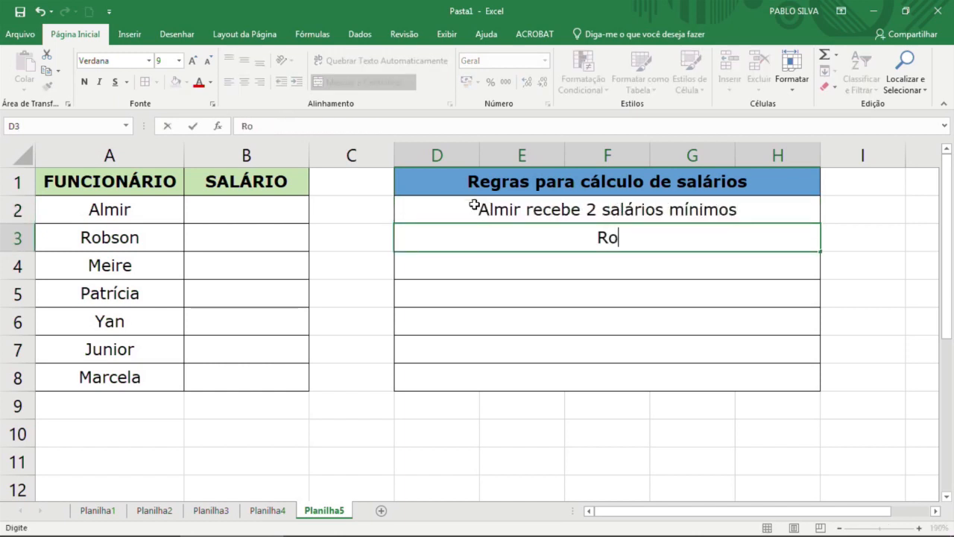
type("bson recebe")
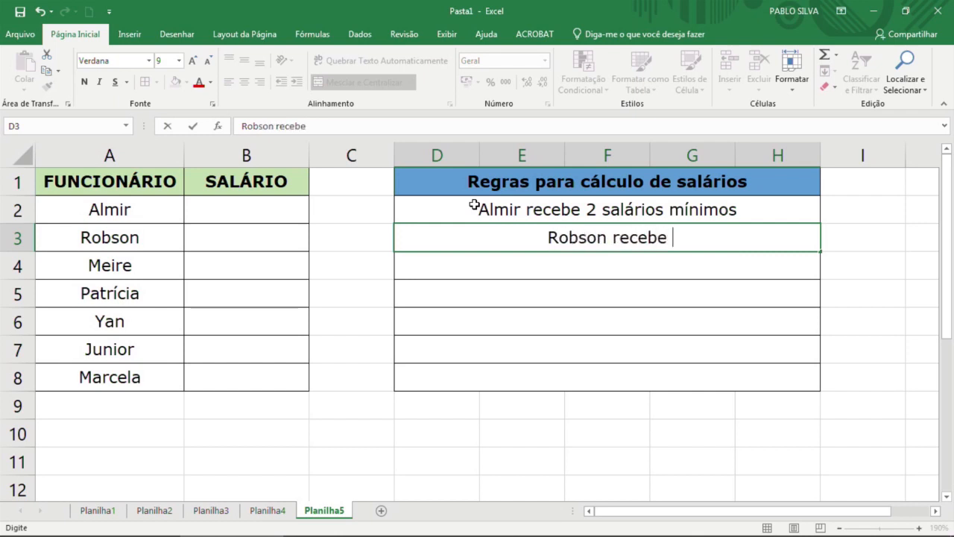
key("BackSpace")
key("BackSpace")
key("BackSpace")
key("BackSpace")
key("BackSpace")
key("BackSpace")
type("ga")
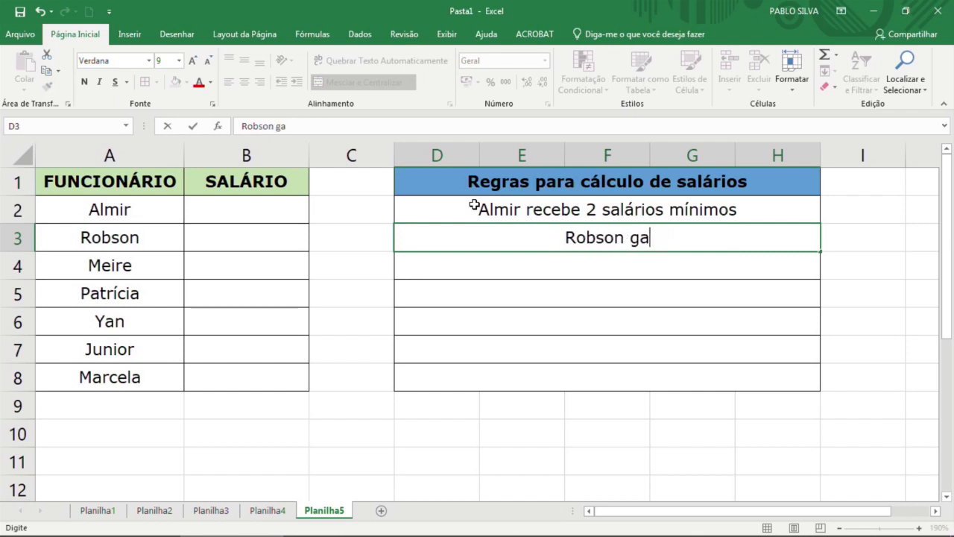
type("nha o dobro de Almir")
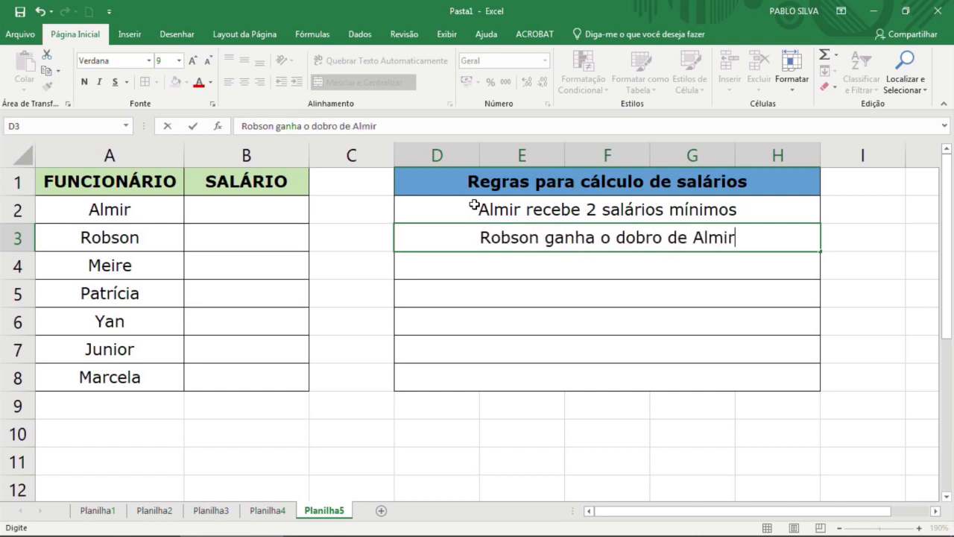
key("Return")
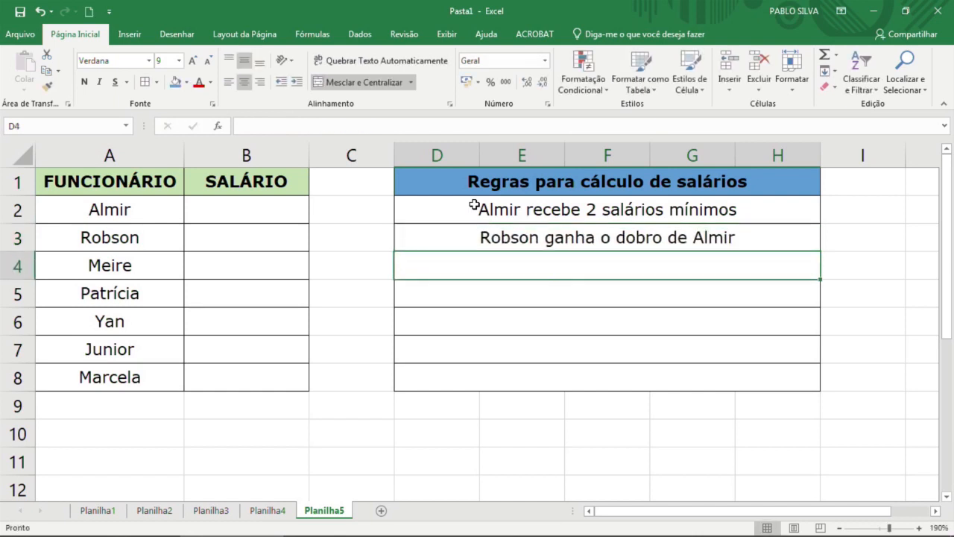
- Enter the rule in D4 that the employee in A4 "ganha 1/3 de" the employee in A3, using their first names
type("Meire ganha ")
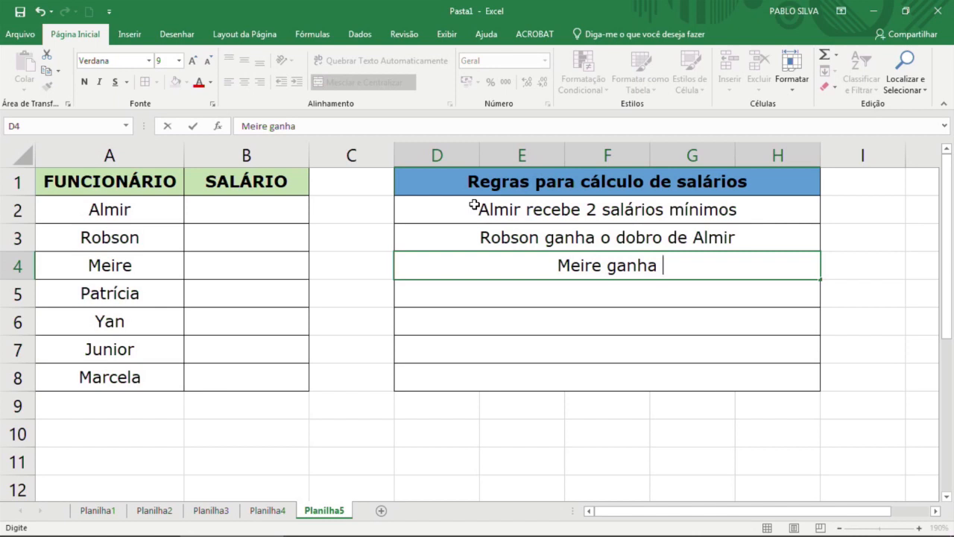
type("1")
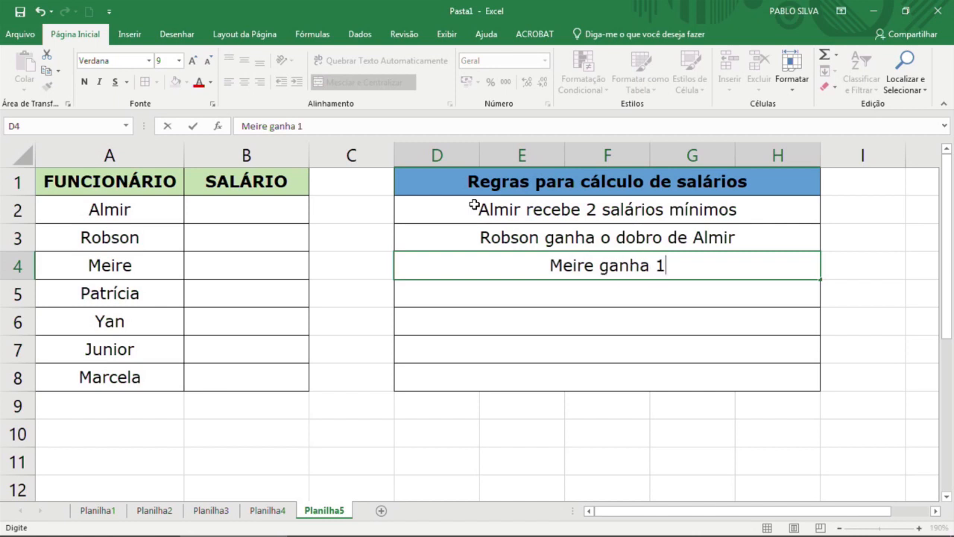
type("/3 de")
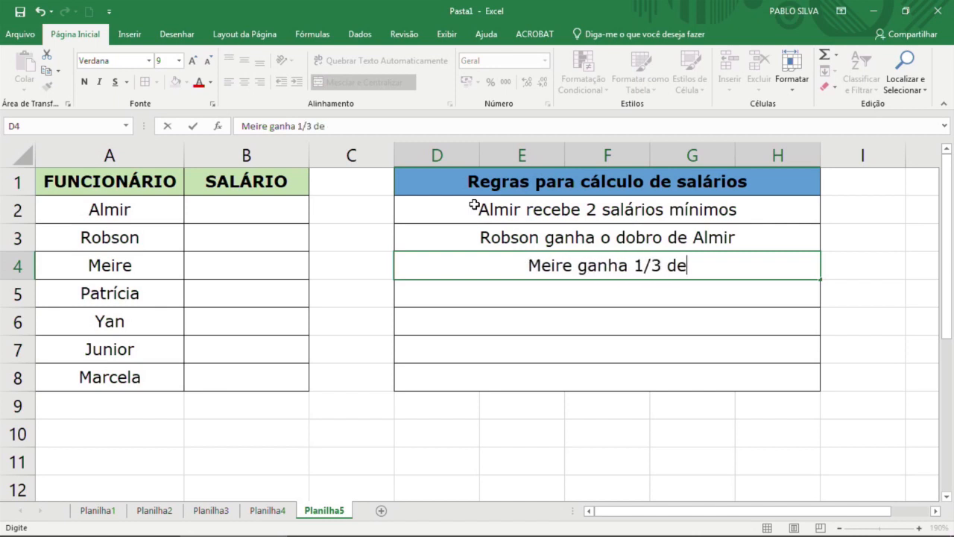
type(" Robson")
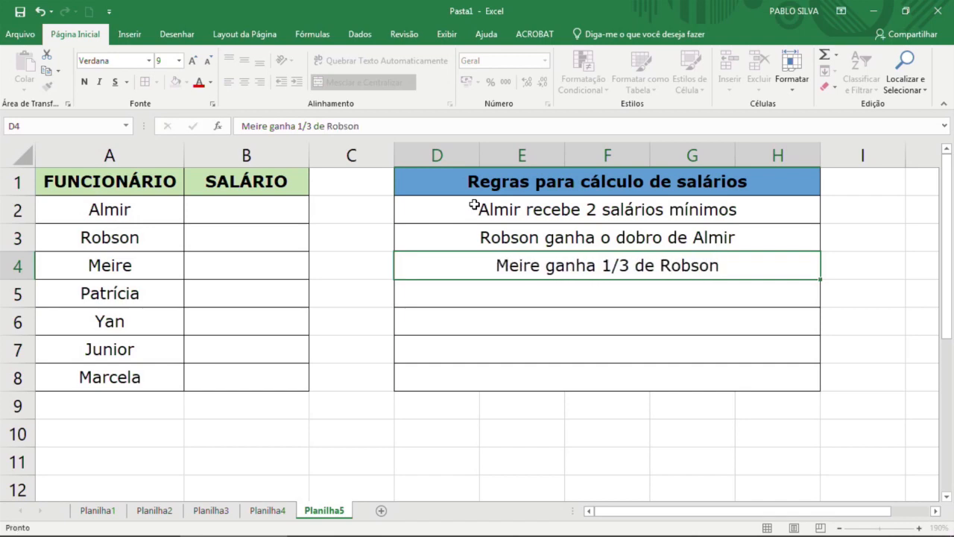
key("Return")
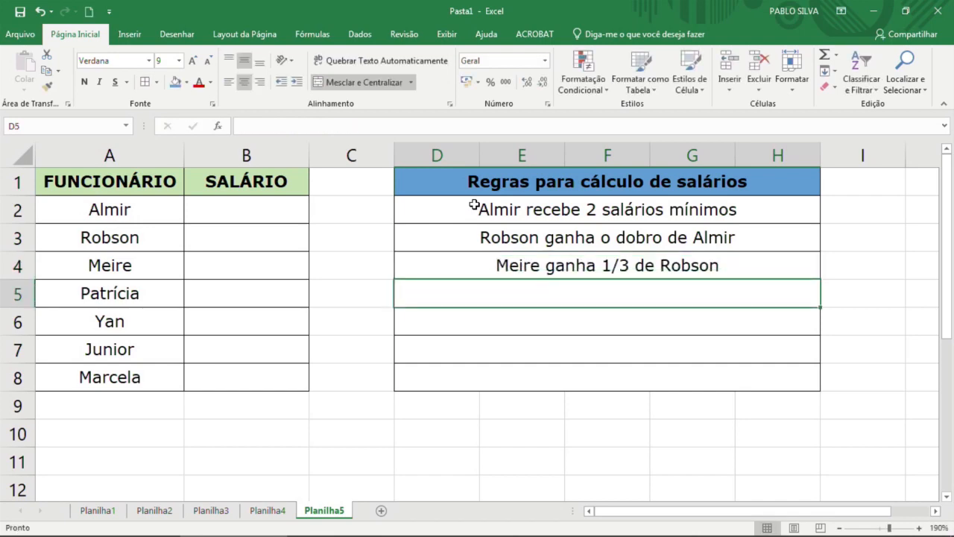
type("Patr")
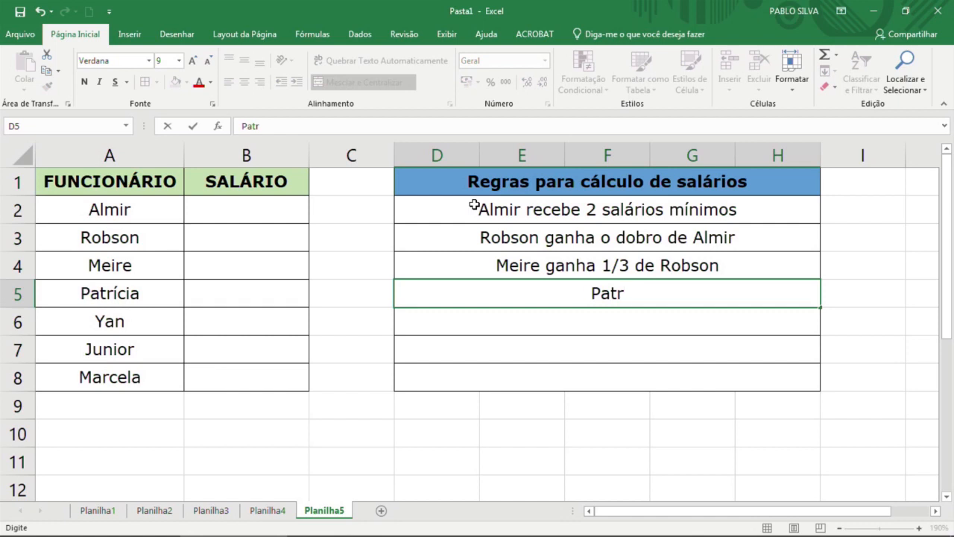
type("ícia ganha")
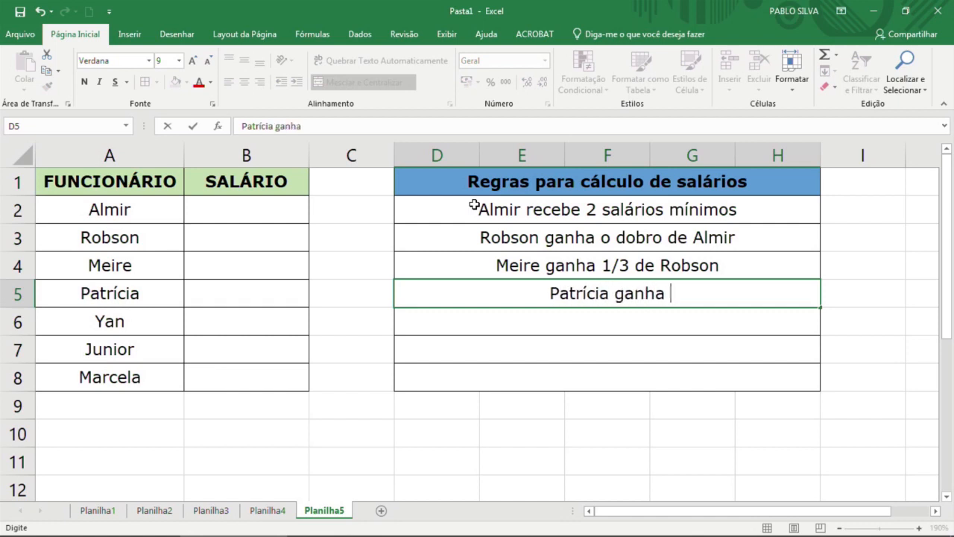
key("Escape")
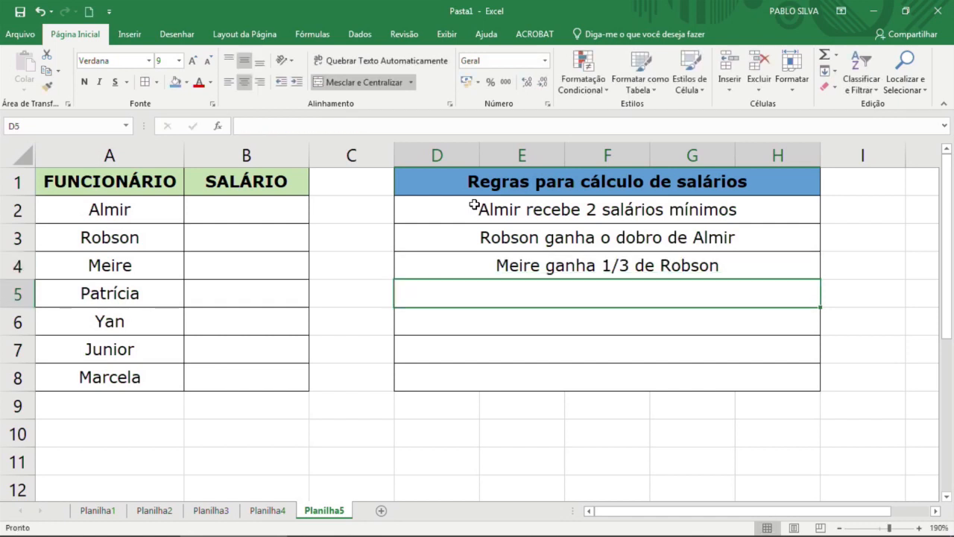
- Enter the rule in D5 that the employee in A5 "Ganha 90% a mais do que" the employee in A3, using their first names
type("Patrícia ganha")
key("BackSpace")
key("BackSpace")
key("BackSpace")
key("BackSpace")
key("BackSpace")
type("Ganha")
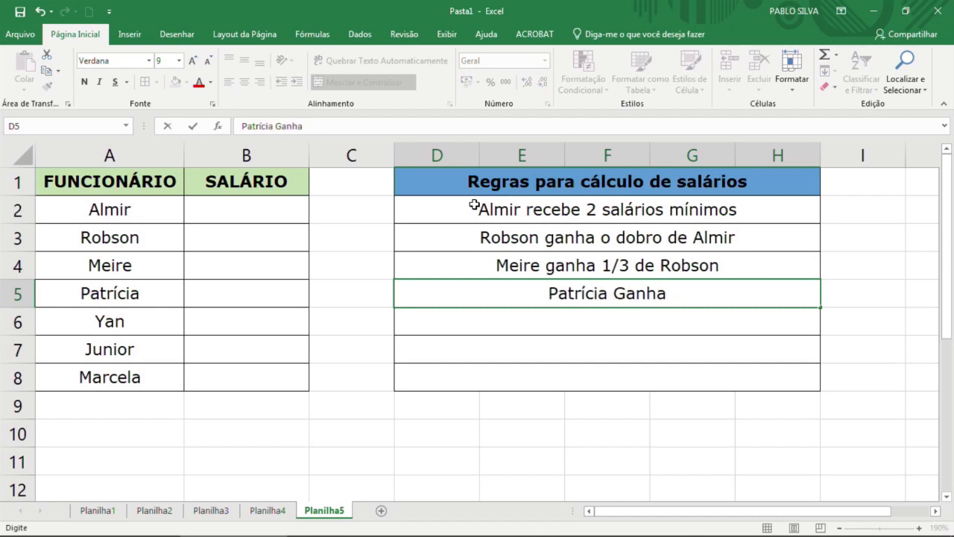
type(" 90% a mais do que Robson")
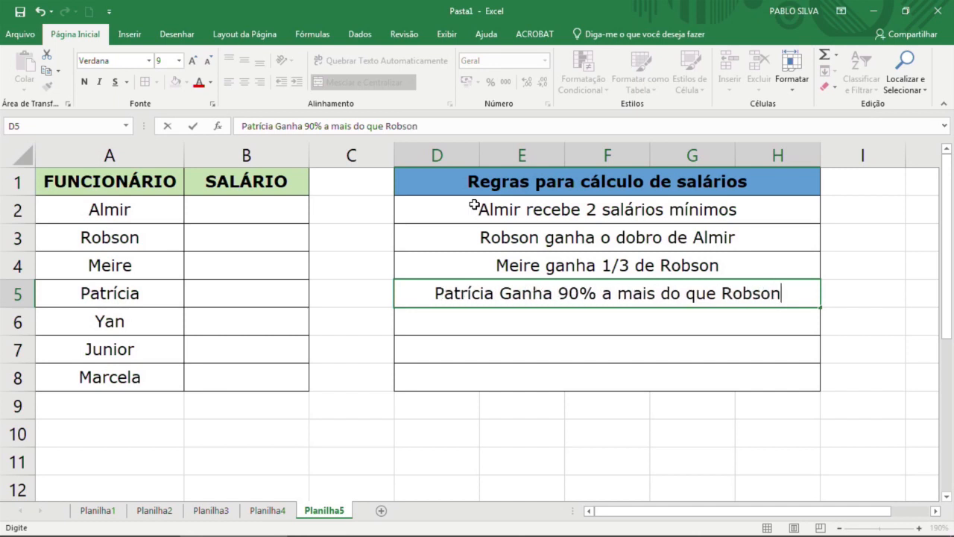
key("Return")
- Enter the rule in D6 that the employee in A6 "ganha 80% do que ganha" the employee in A5, using their first names
type("Yan ")
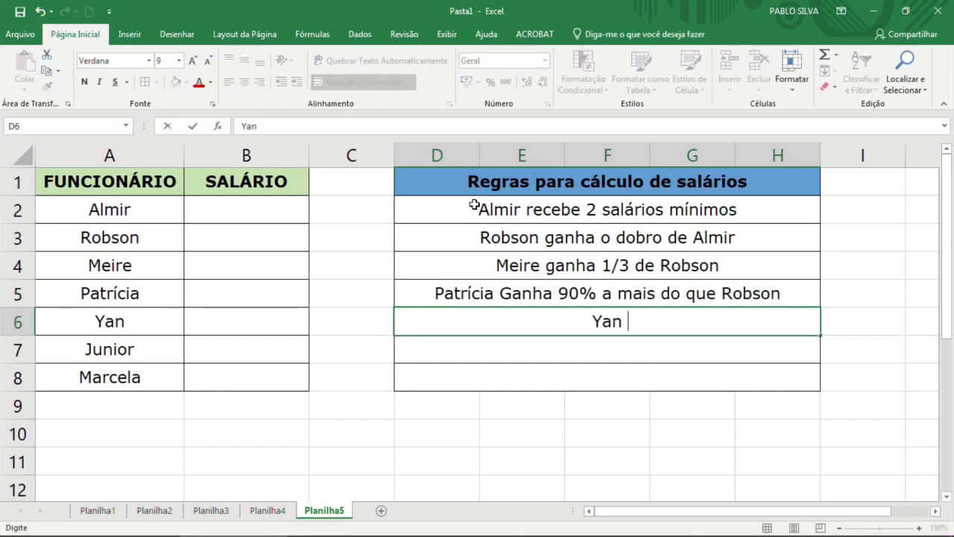
type("ganha 80% do que ganha Pa")
type("tr")
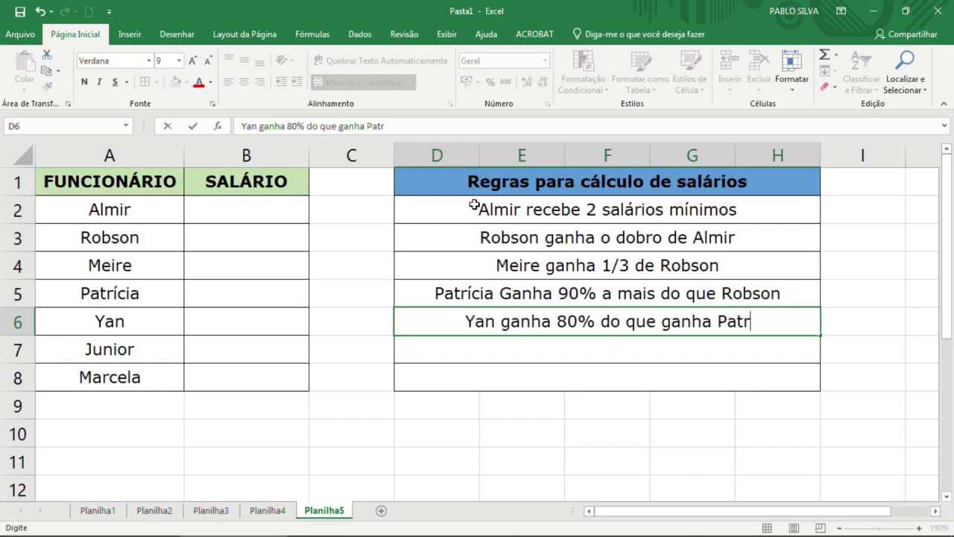
type("ícia")
key("Return")
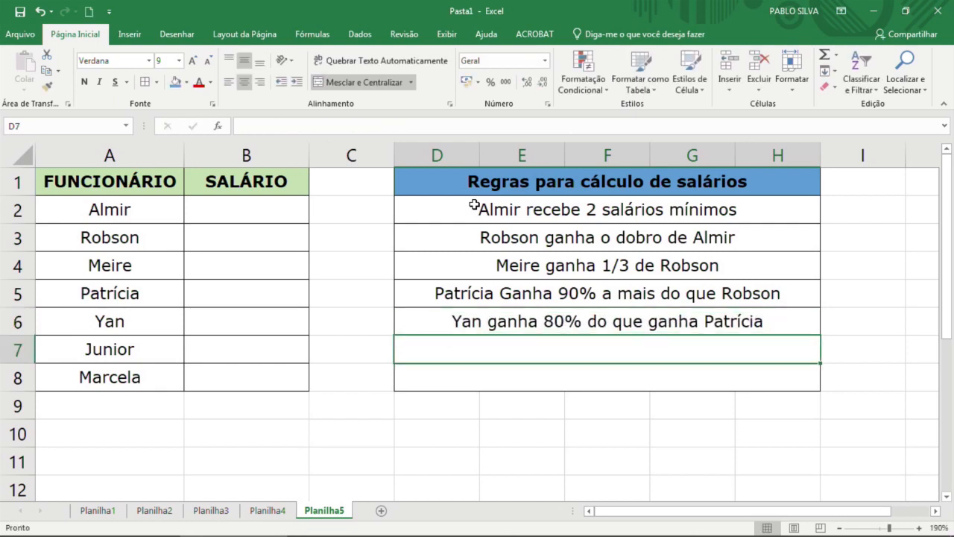
- Enter the rule in D7 that the employee in A7 "ganha a soma dos salários de" the employees in A6 and A4, using their first names
type("Jú")
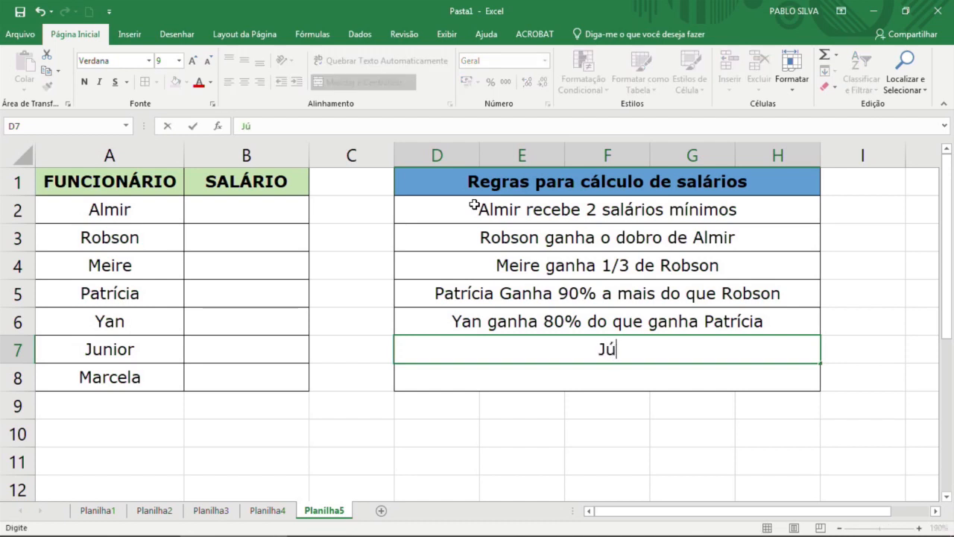
type("nior ganh")
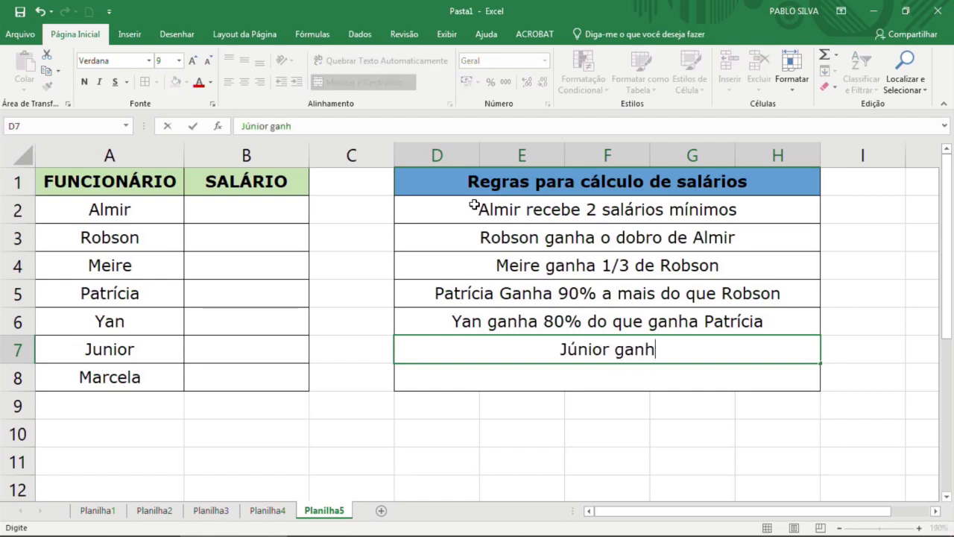
type("a a soma dos sal")
key("BackSpace")
key("BackSpace")
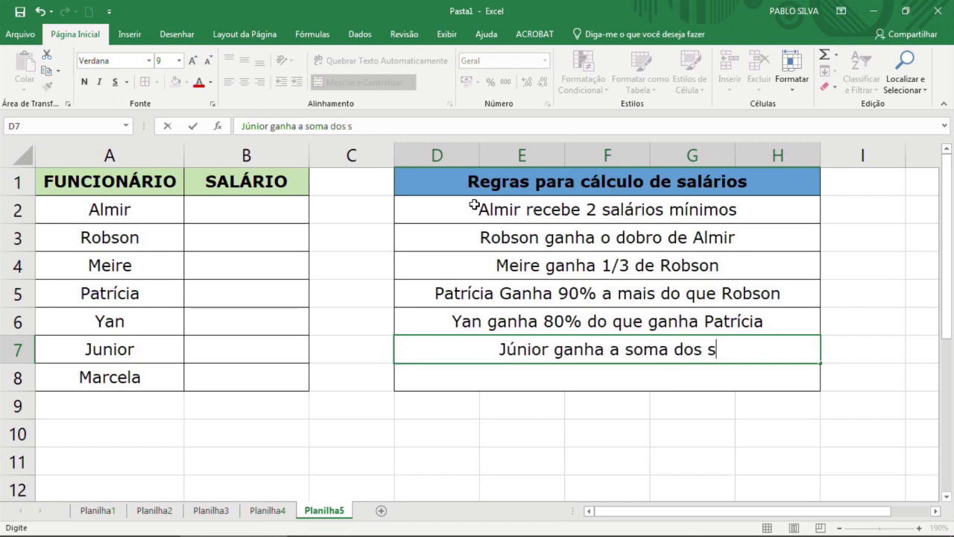
type("alários ")
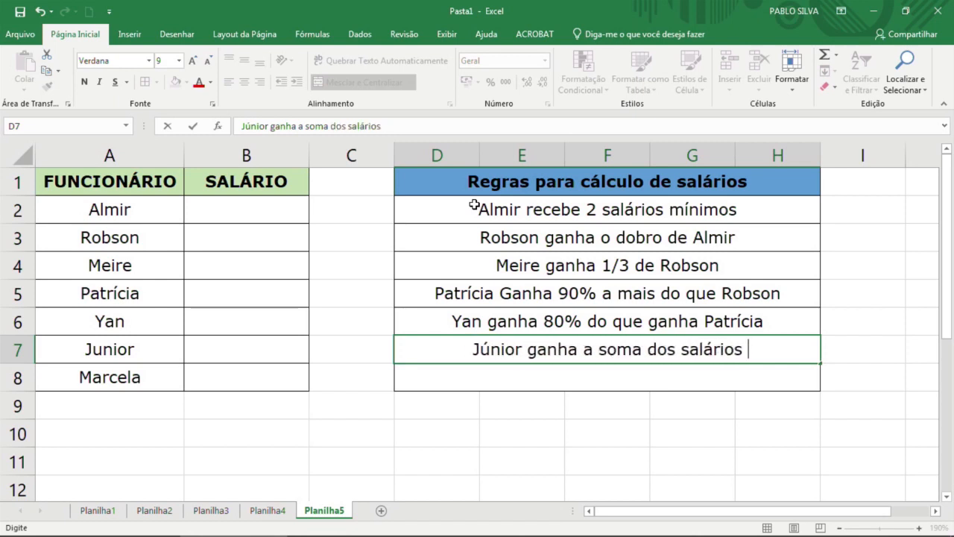
type("de Yan e Meire")
key("Return")
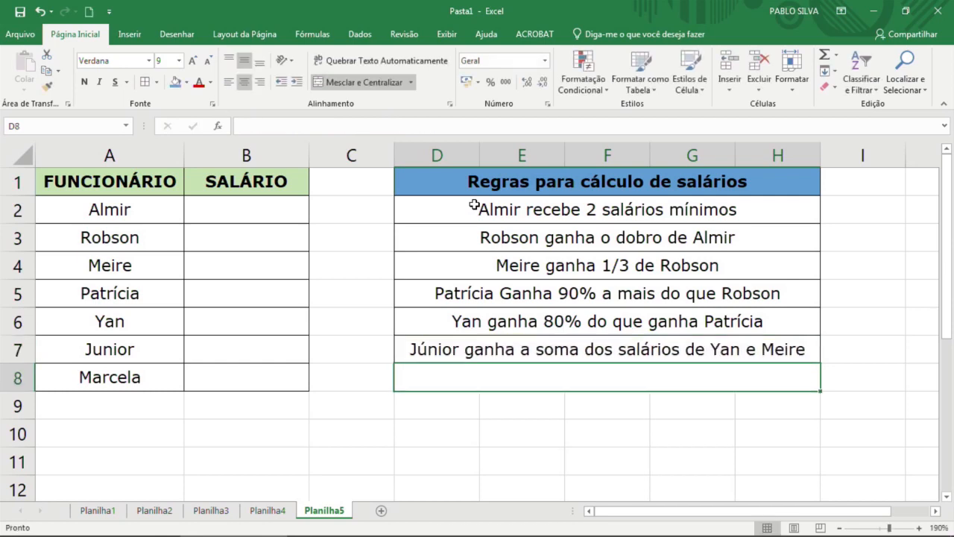
- Enter the rule in D8 that the employee in A8 "ganha o equivalente à média de todos os salários" and widen columns D and H
type("Marcela ganha a média de todos os salários")
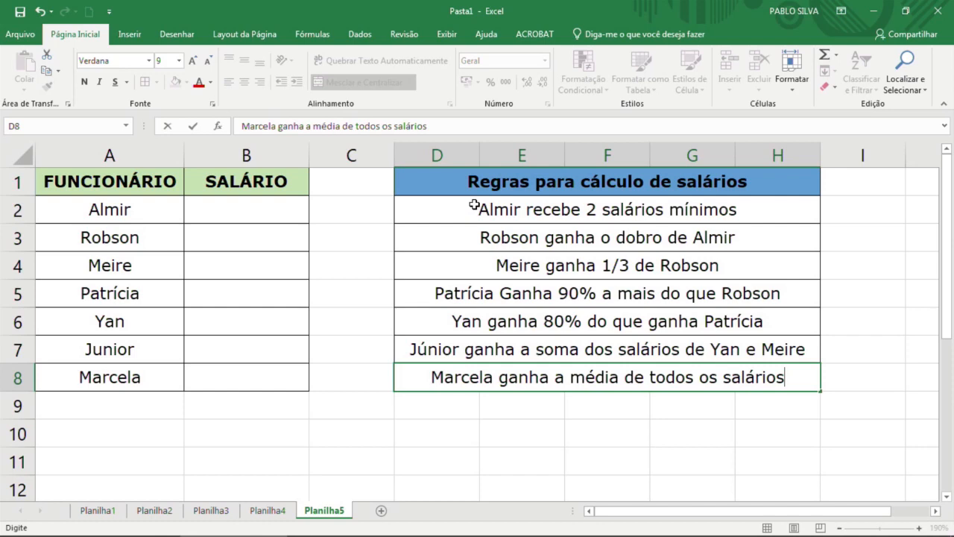
left_click(560, 377)
key("BackSpace")
type("o equi")
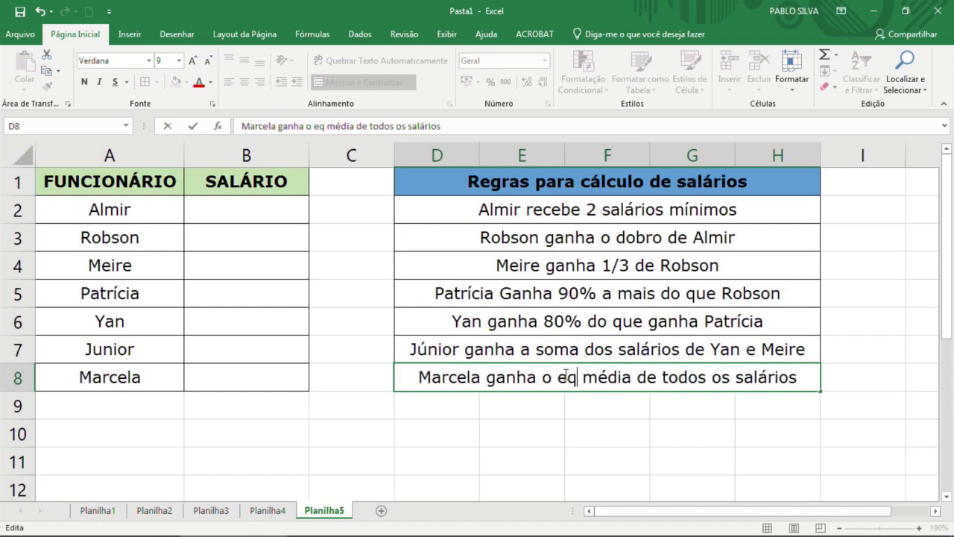
type("valente ")
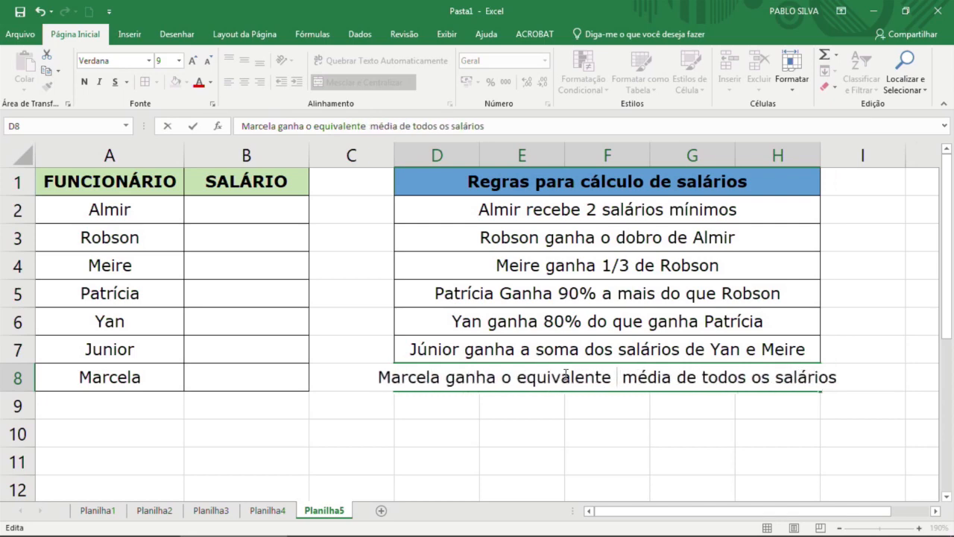
type("à")
key("Return")
left_click_drag(819, 164, 844, 165)
left_click_drag(481, 148, 506, 148)
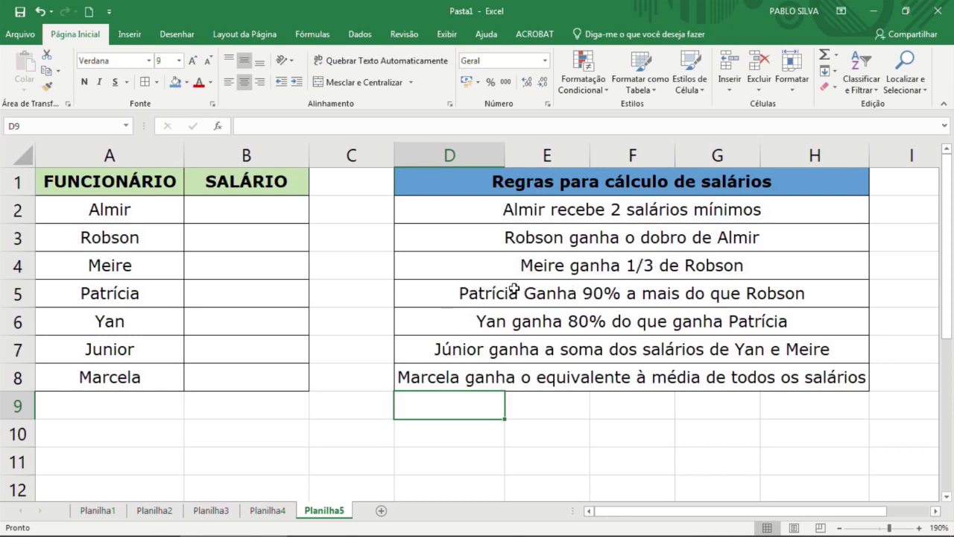
- Switch to Chrome, search Google for "salário mínimo 2022" and look up the 2022 minimum wage among the related questions
left_click(195, 215)
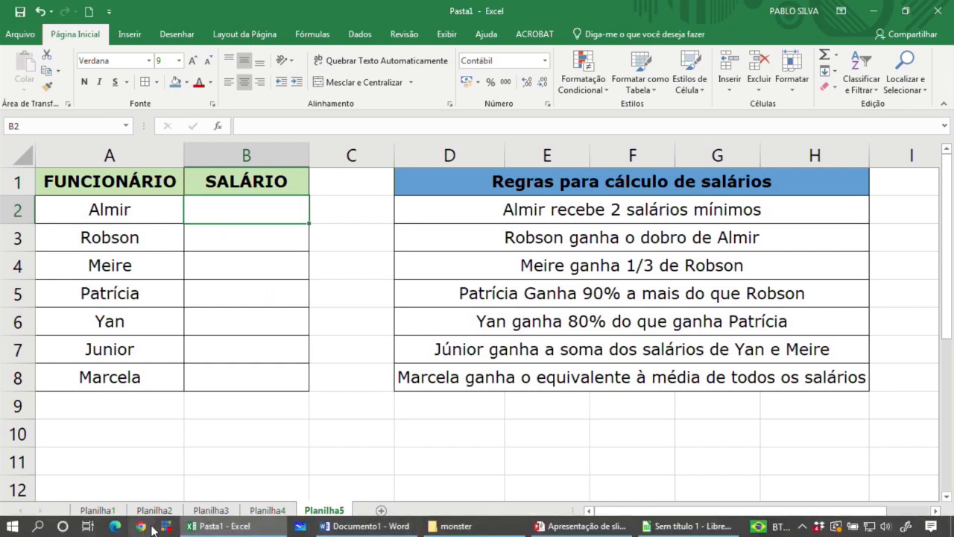
left_click(141, 525)
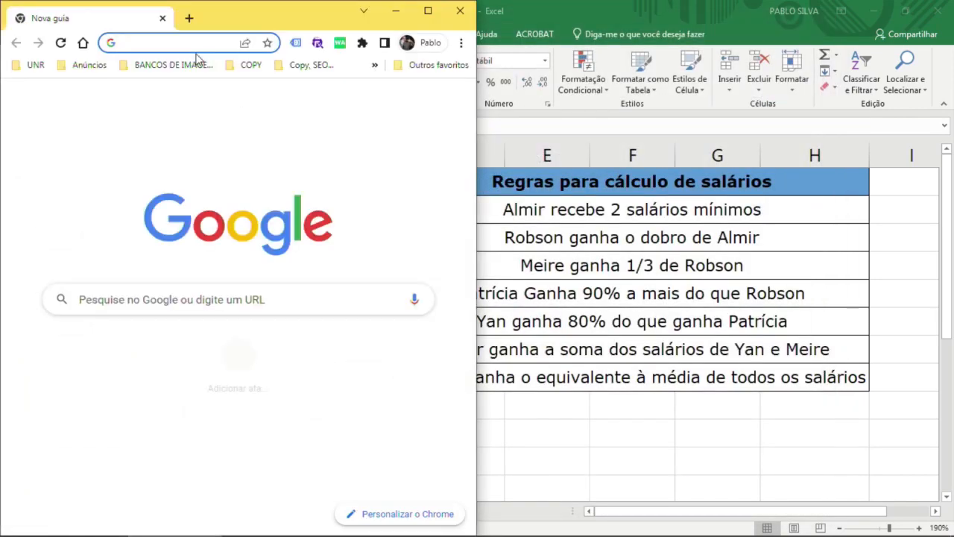
type("salario minimo[")
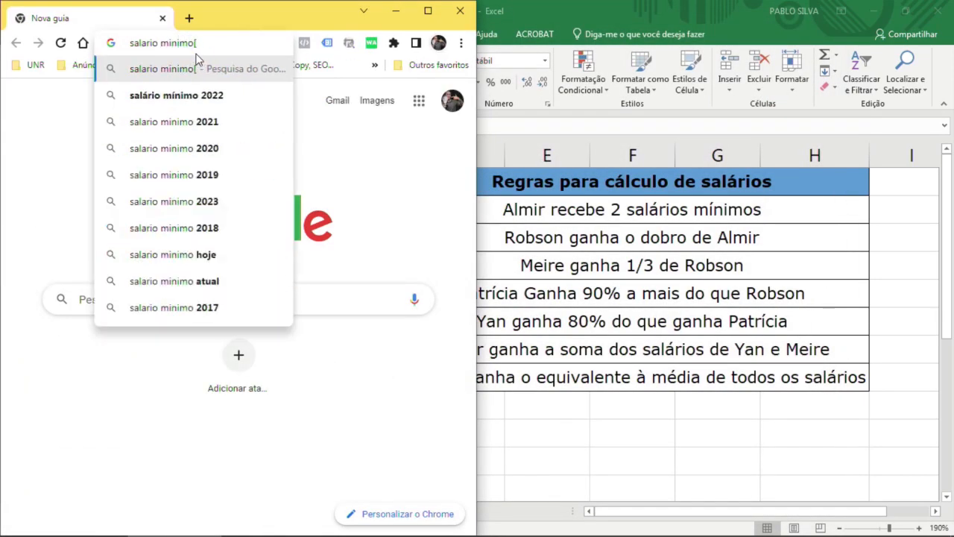
left_click(214, 97)
left_click(429, 11)
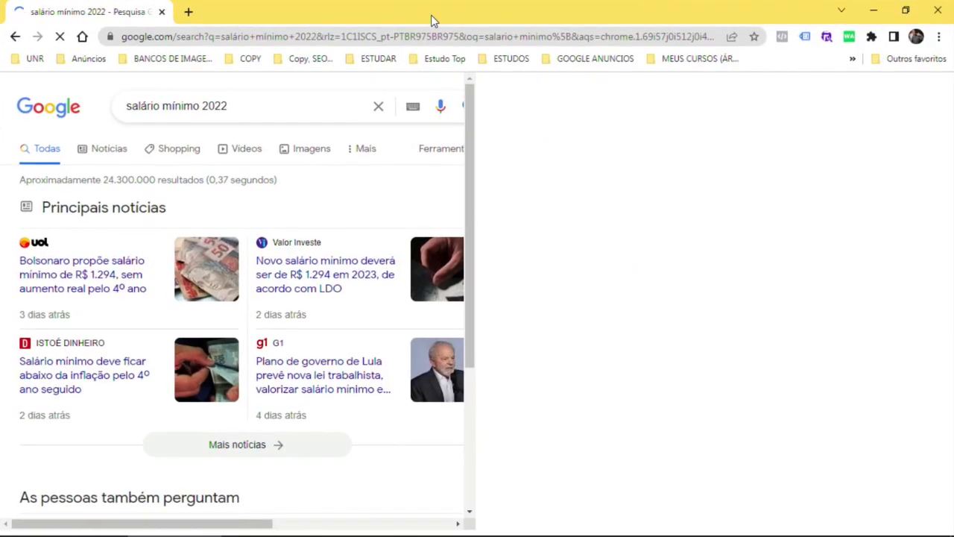
scroll(306, 209, "down", 1)
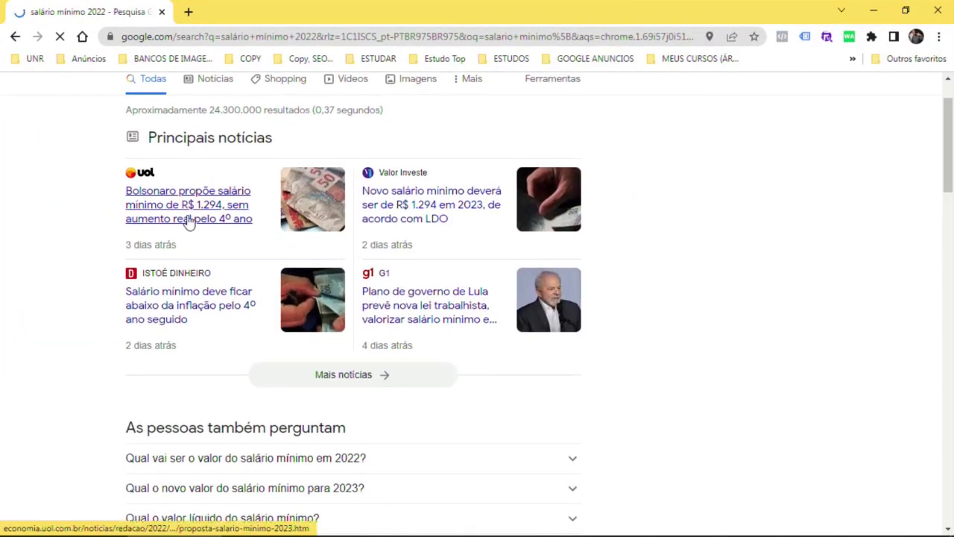
scroll(224, 215, "down", 1)
left_click(288, 392)
scroll(394, 383, "down", 1)
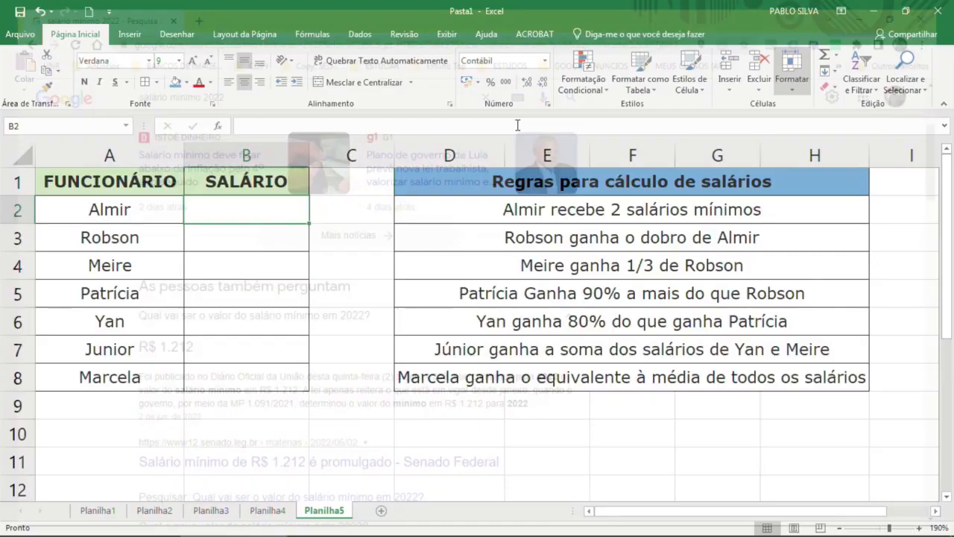
- In Excel, calculate the first two salaries by entering =2*1212 in B2 and =B2*2 in B3
type("=2*1212")
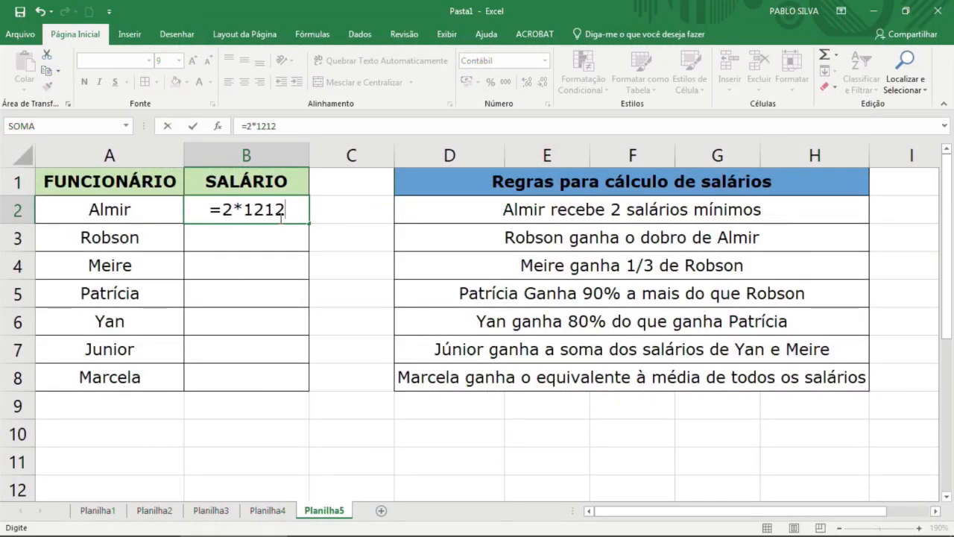
key("Return")
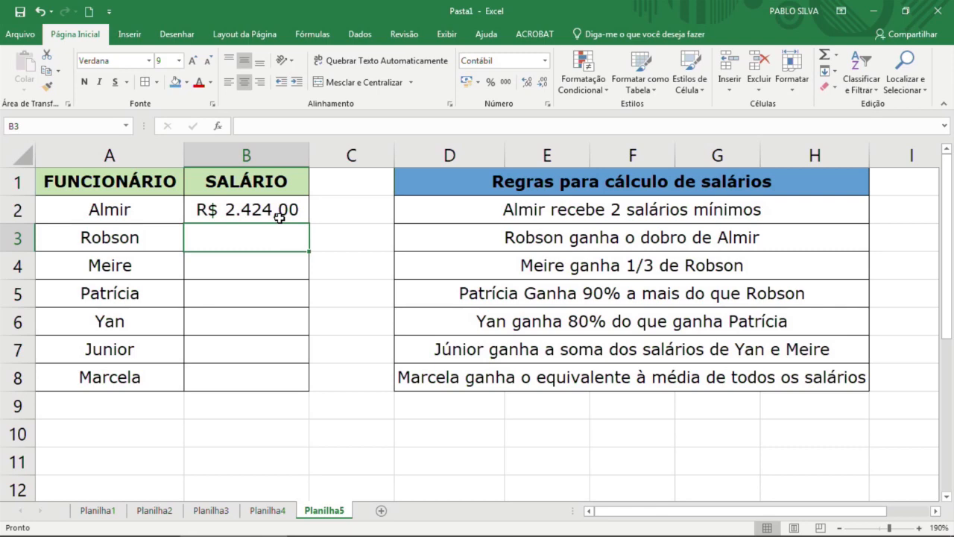
type("=b2")
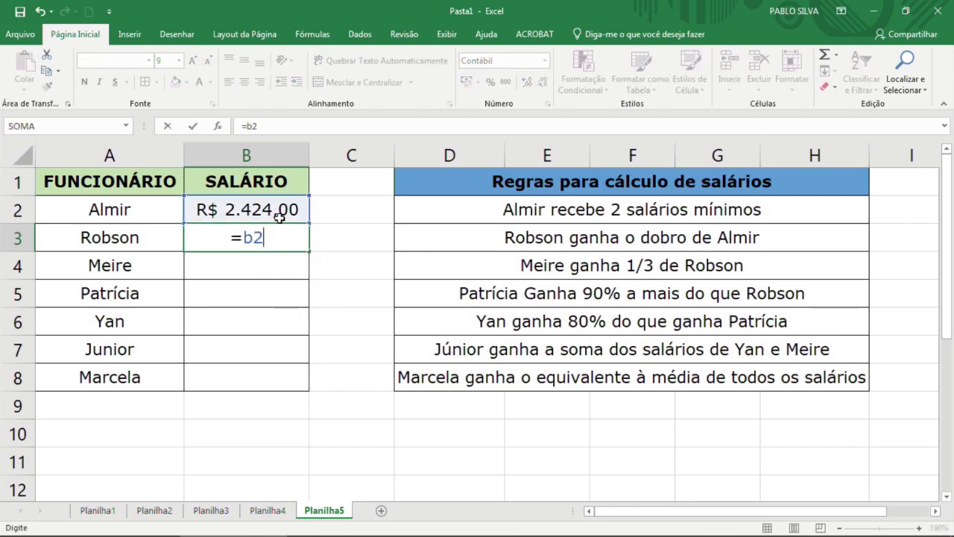
type("*2")
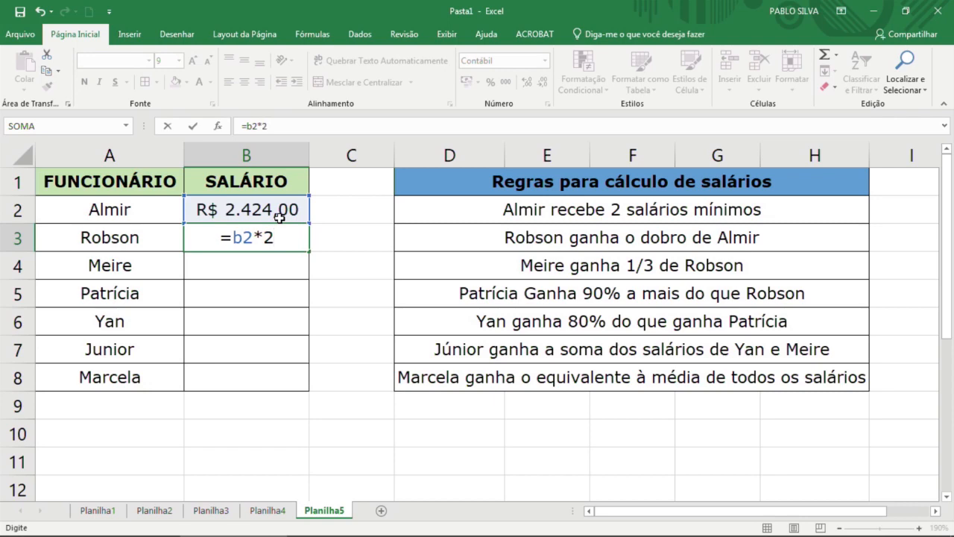
key("Return")
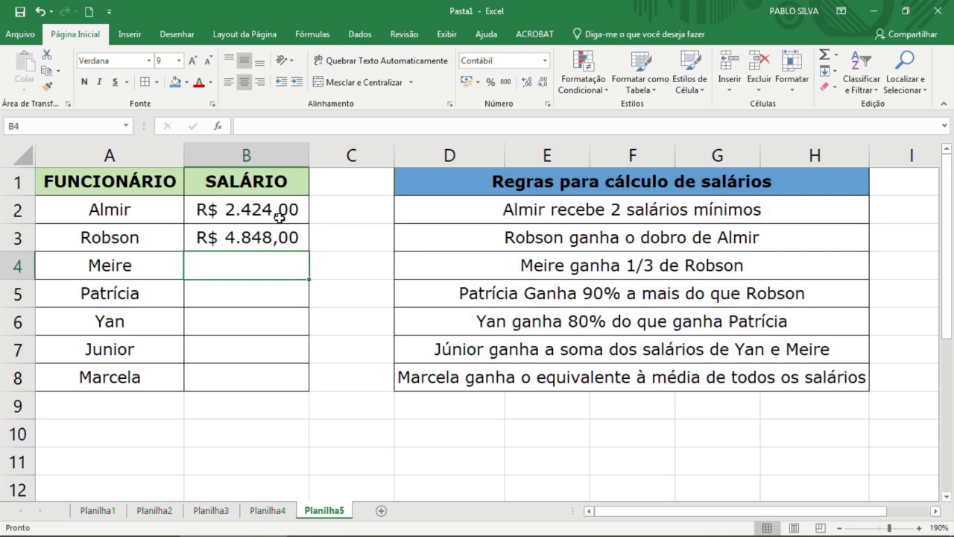
- Calculate the salary in B4 as one third of the one in B3 with =B3/3
type("=")
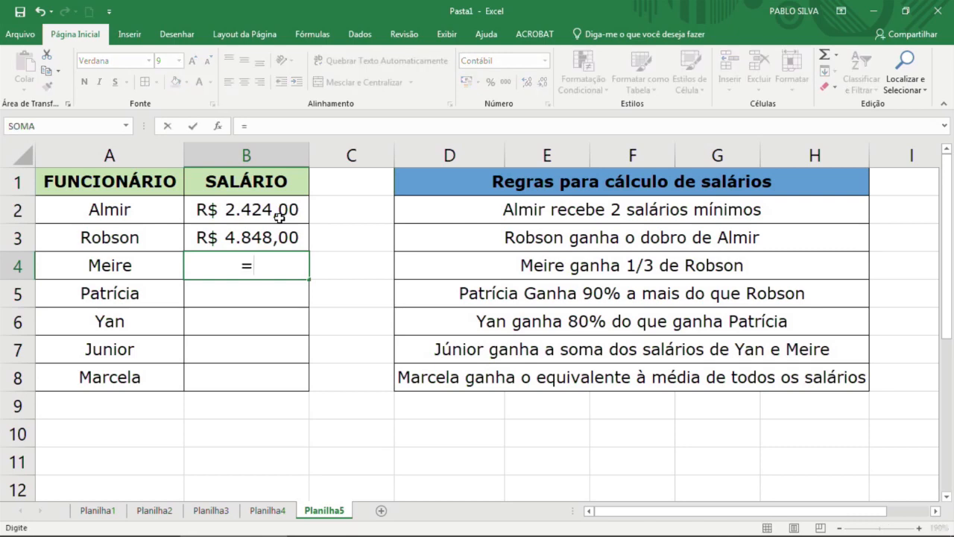
type("b3/3")
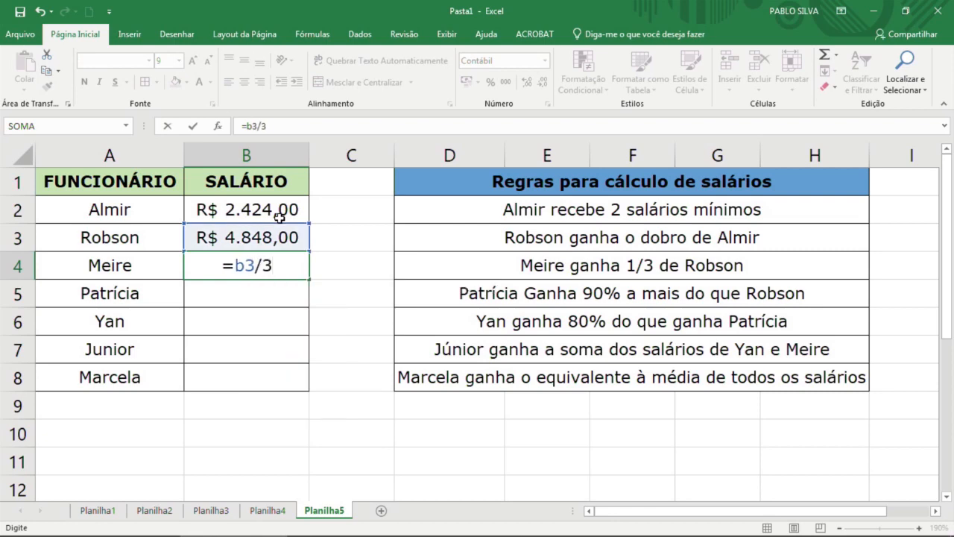
key("Return")
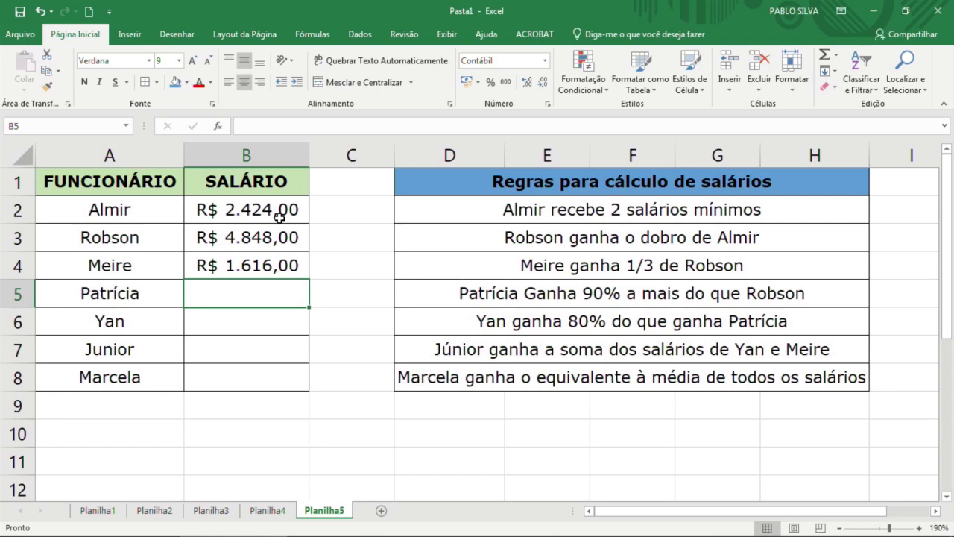
- Enter the formula =B3*100% in B5 to base that salary on the full amount in B3
type("=")
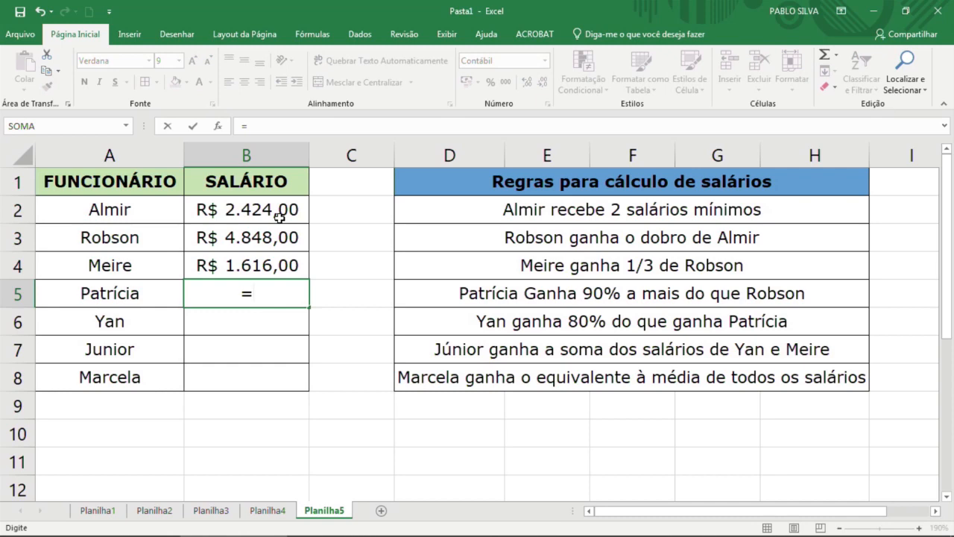
type("b3*9")
key("BackSpace")
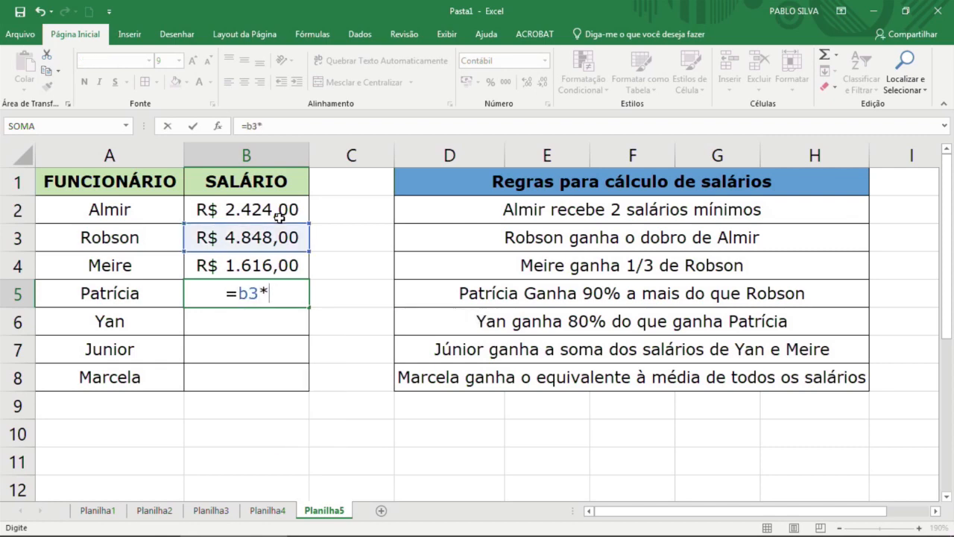
type("100%")
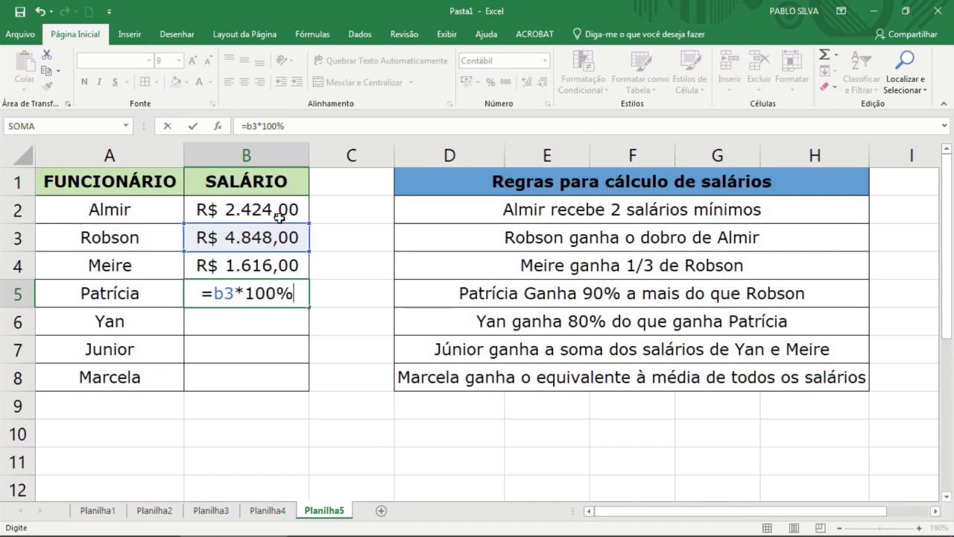
key("Return")
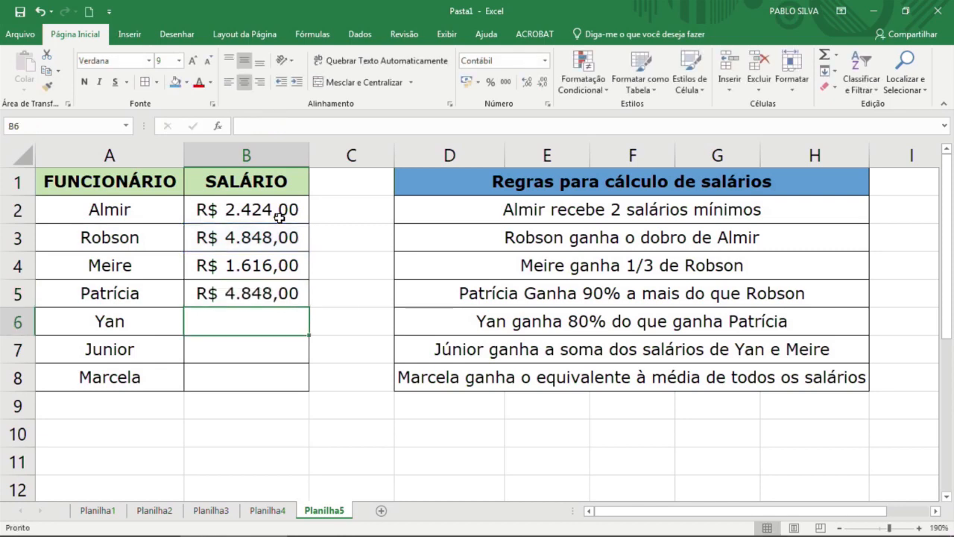
- Change the percentage in the B5 formula to 190% so that it reads =B3*190%
key("Up")
key("F2")
key("Left")
key("Left")
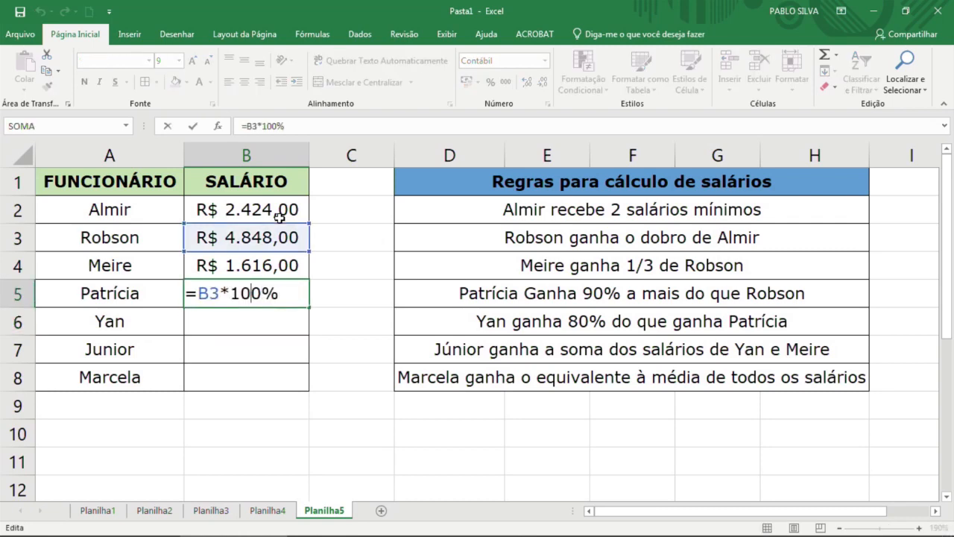
key("BackSpace")
type("9")
key("Return")
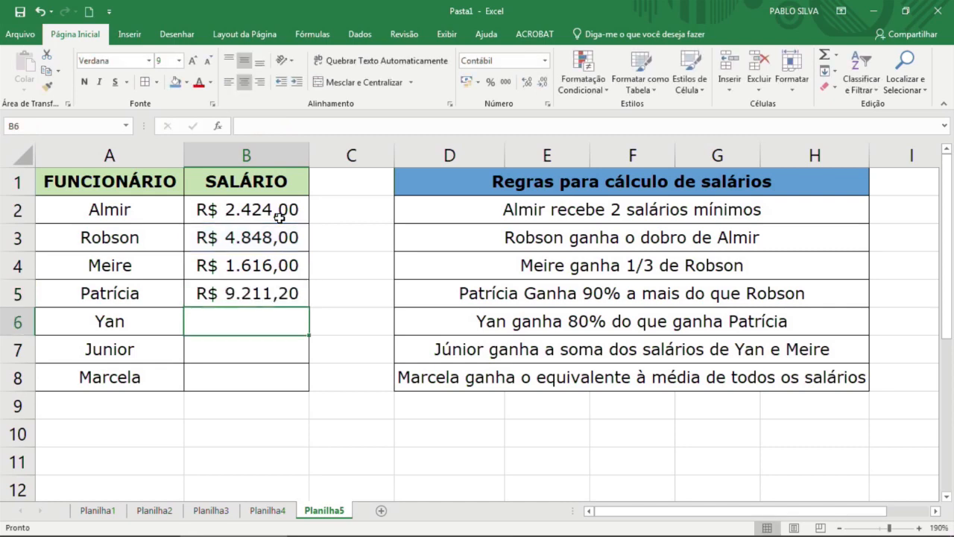
- Rewrite the B5 multiplier in decimal form so that the formula reads =B3*1,9
key("Up")
key("F2")
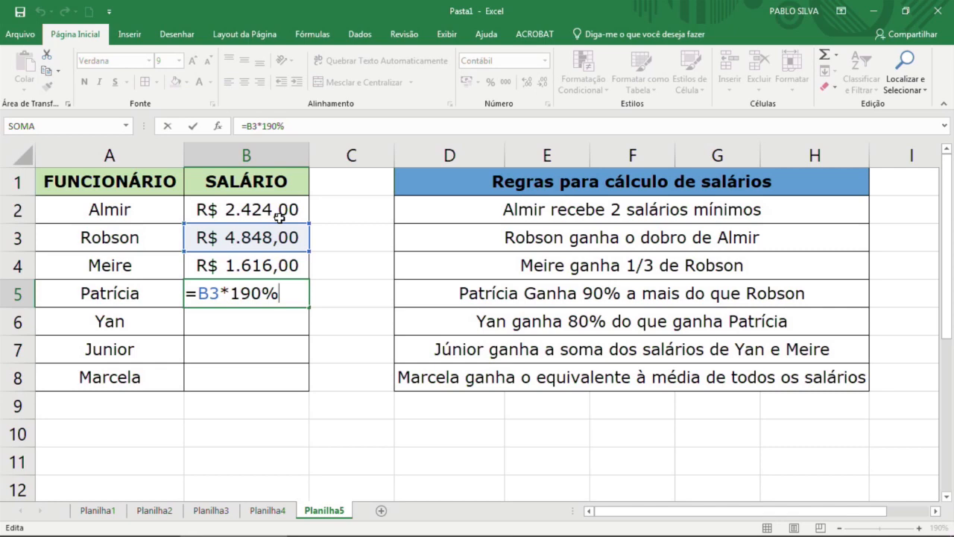
key("shift+Left")
key("shift+Left")
key("shift+Left")
type(",9")
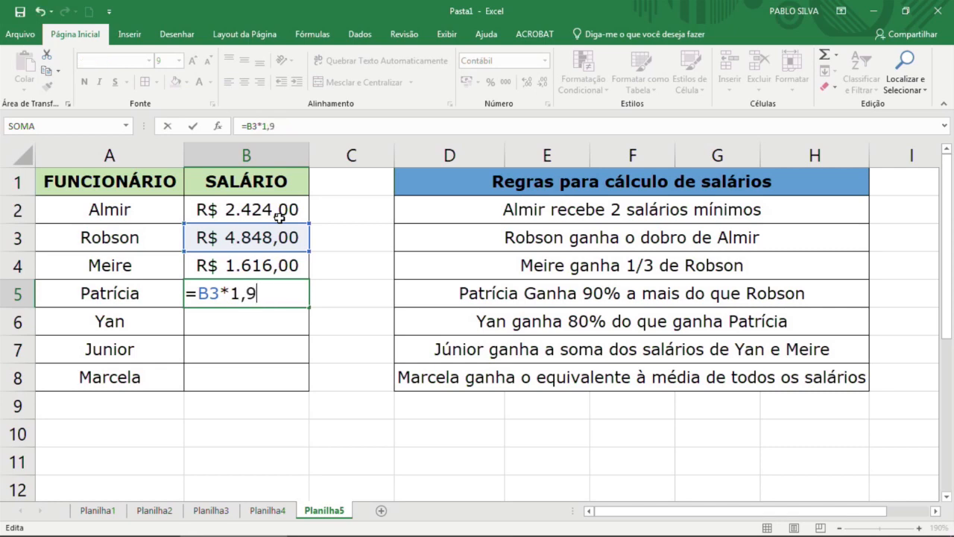
key("Return")
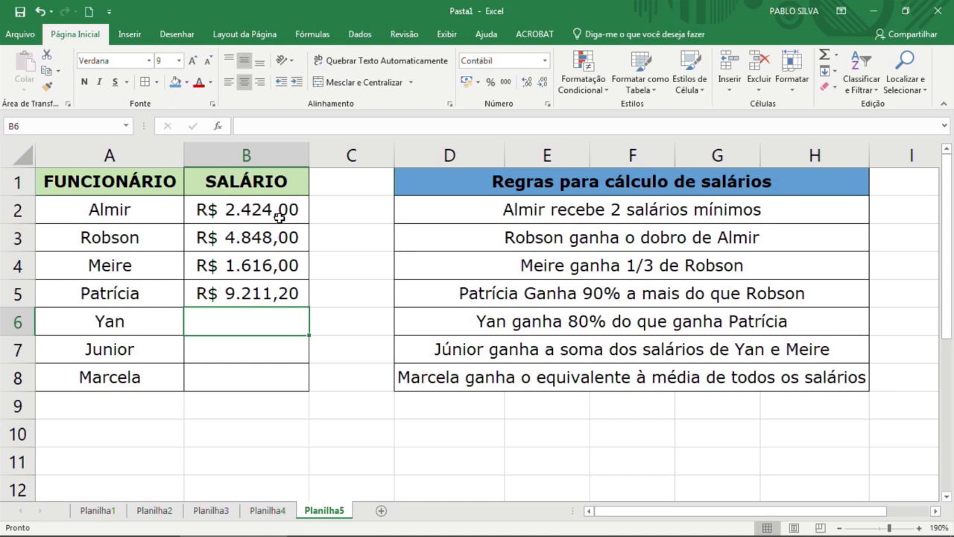
- Calculate the salary in B6 as 80% of the one in B5 with =B5*80%
type("=")
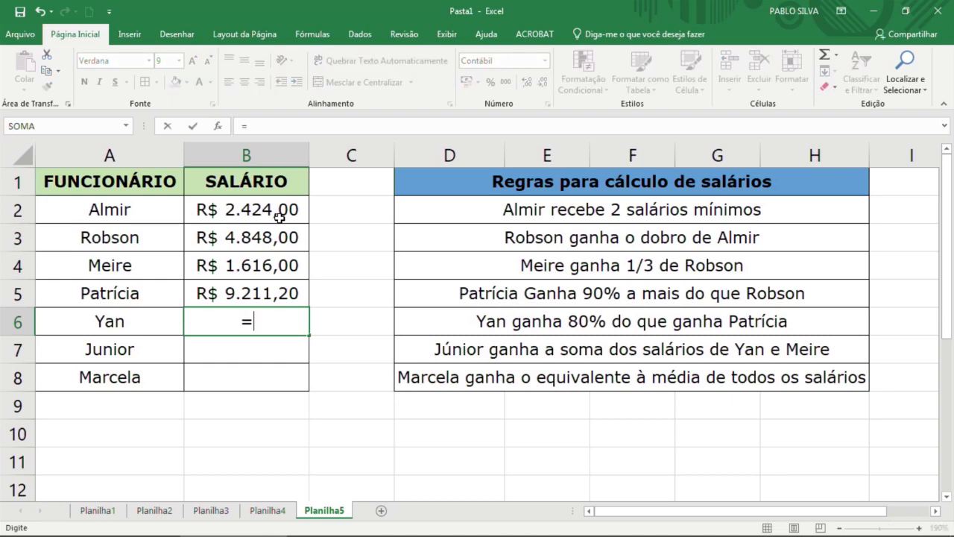
type("b5")
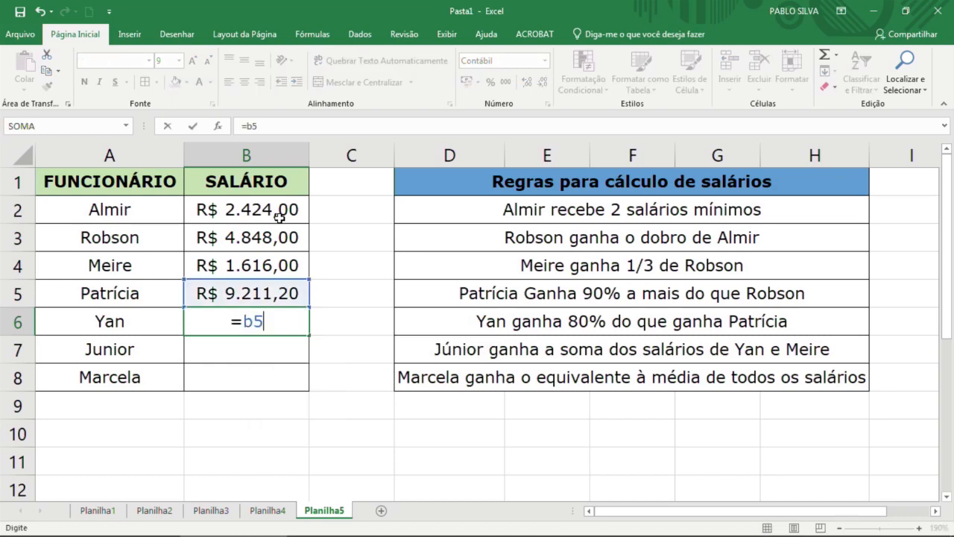
type("*8")
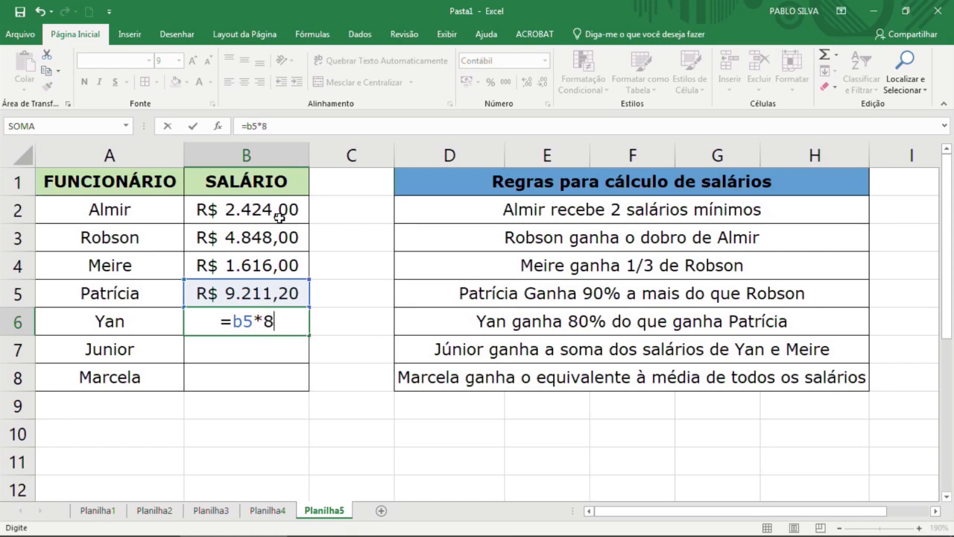
type("0%")
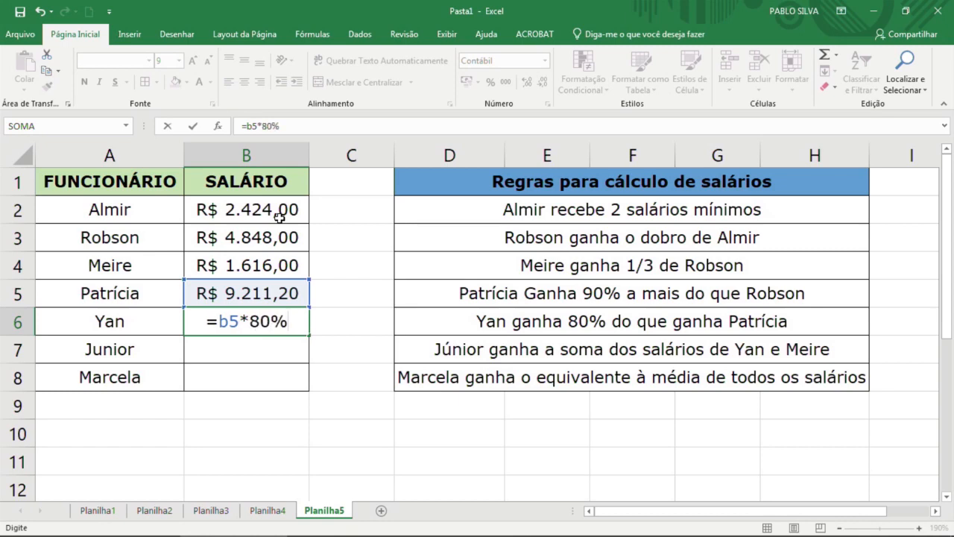
key("Return")
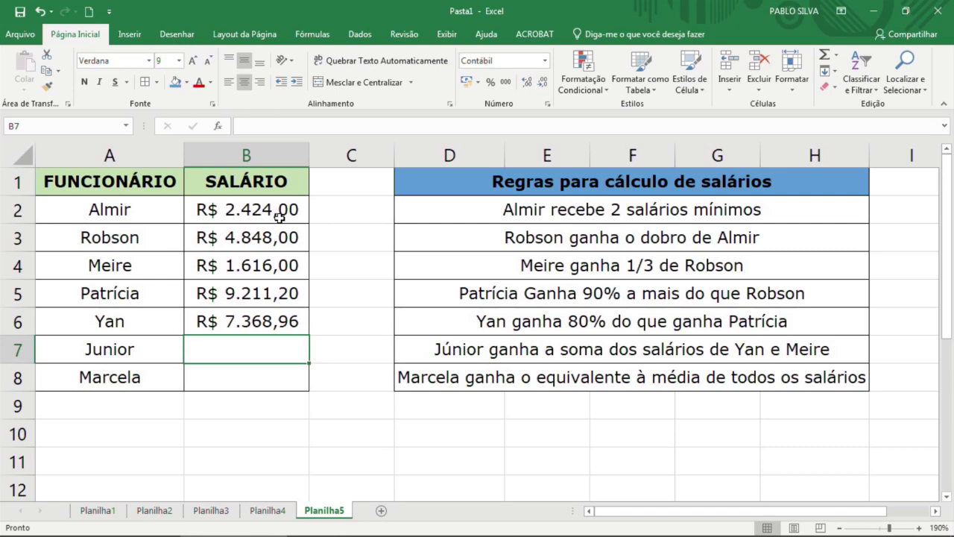
- Change the percentage in the B6 formula to 180% so that it reads =B5*180%
key("Up")
key("F2")
type("1")
key("Return")
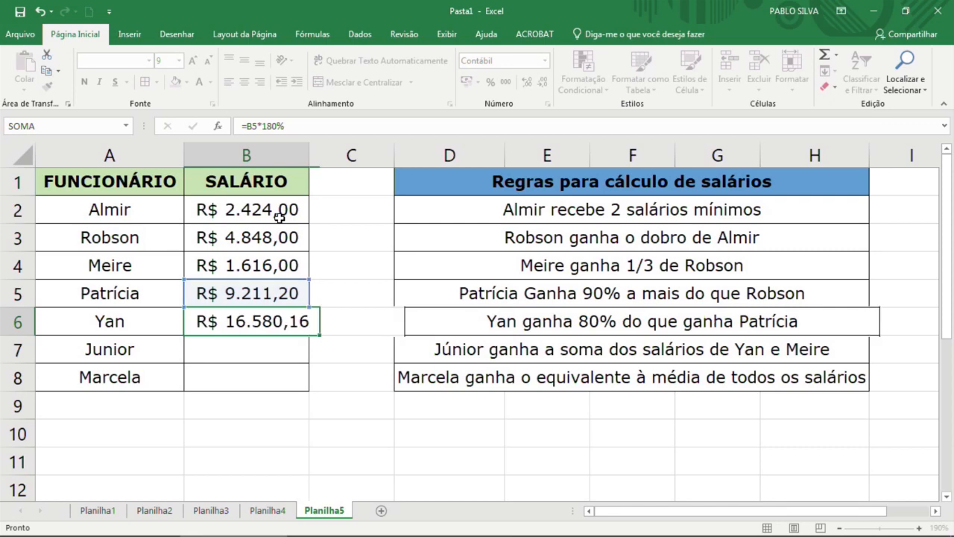
- Replace the multiplier in the B6 formula with the decimal 0,8 so that it reads =B5*0,8
key("Up")
key("F2")
key("Left")
key("Left")
key("Left")
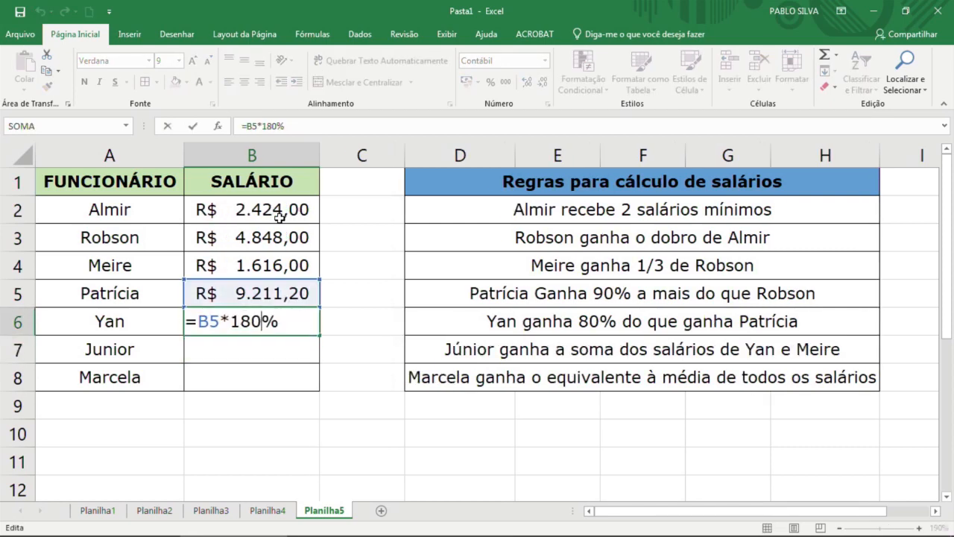
key("shift+Left")
key("BackSpace")
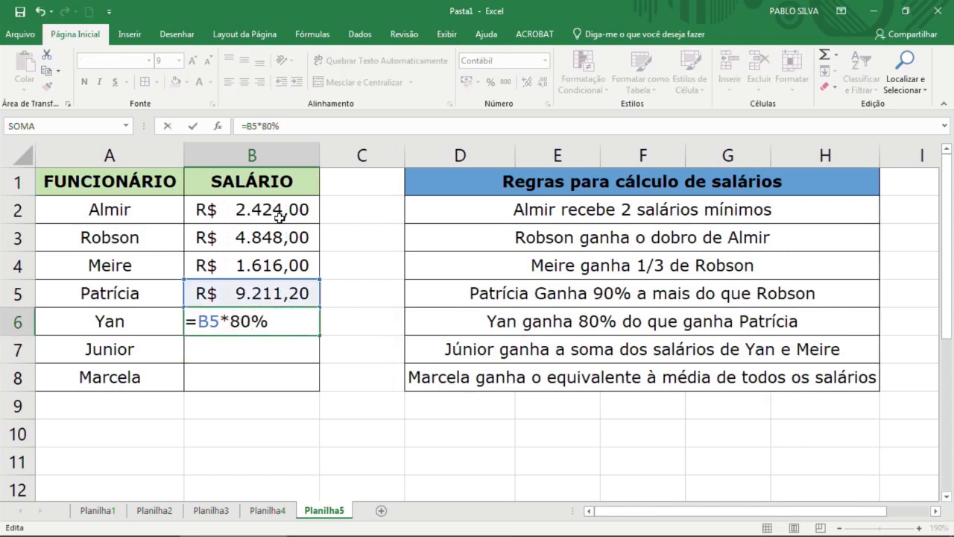
key("shift+End")
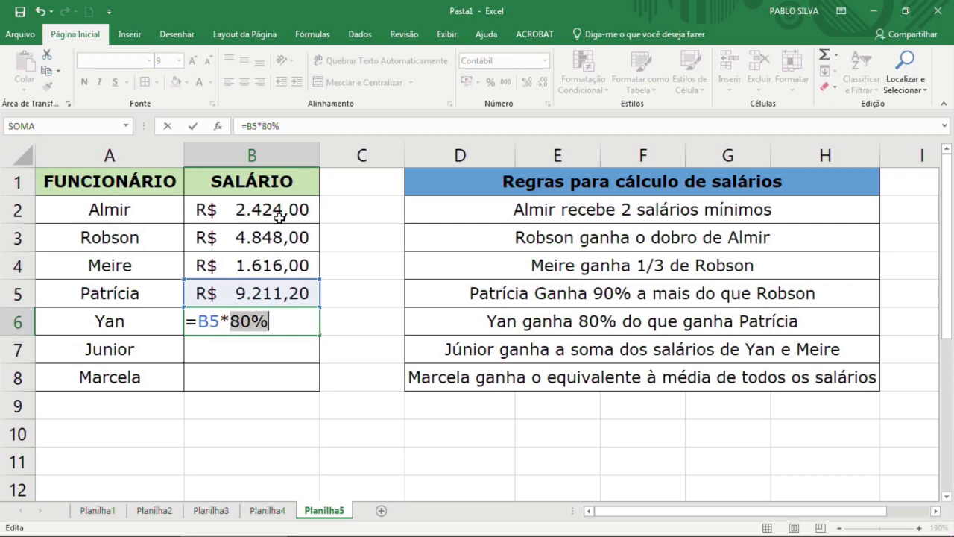
type("0,8")
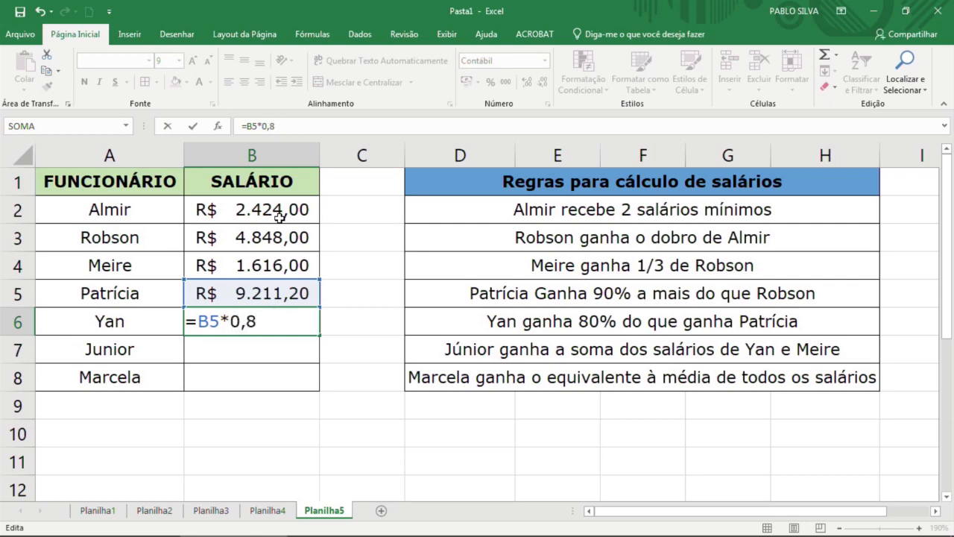
key("Return")
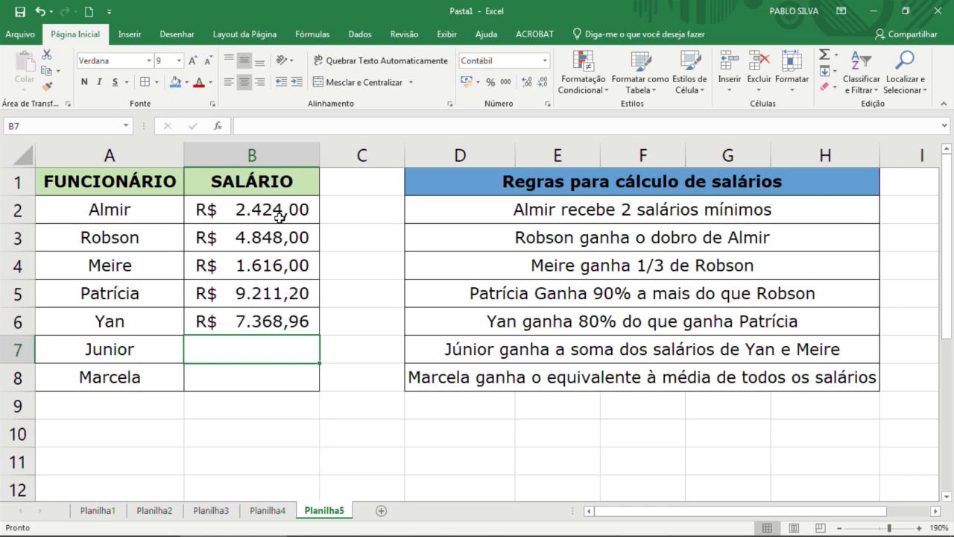
- Calculate the salary in B7 as the sum of the ones in B6 and B4 with =b6+b4
type("=")
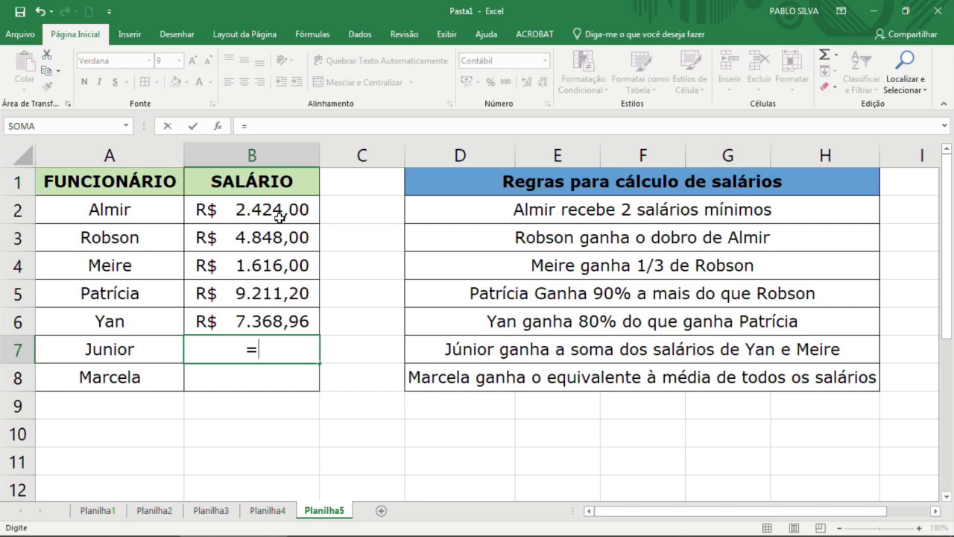
type("b6")
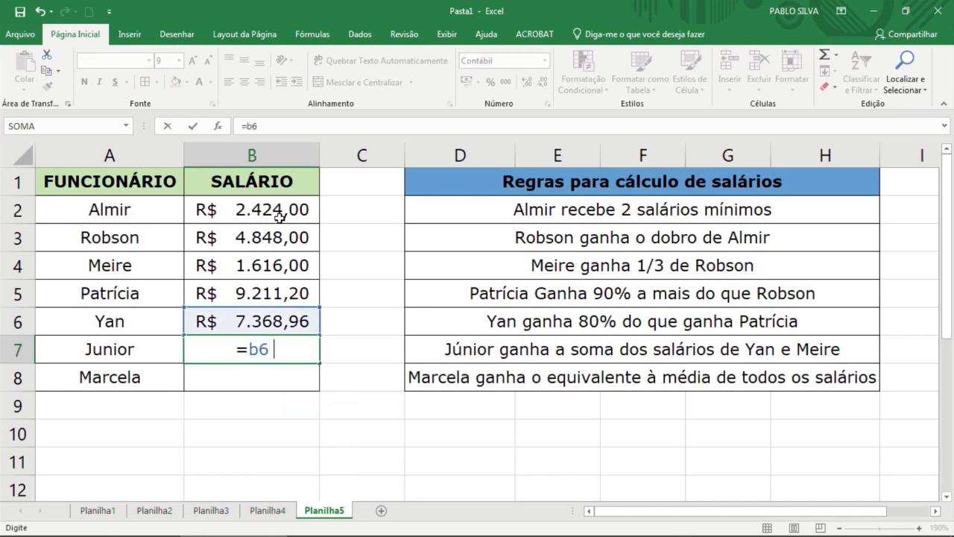
type("b4")
key("BackSpace")
key("BackSpace")
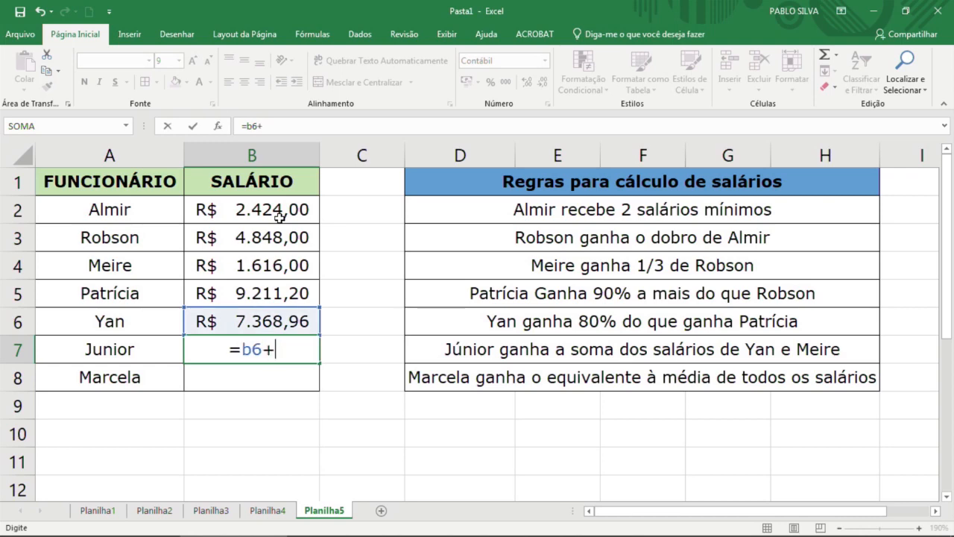
type("+b4")
key("Return")
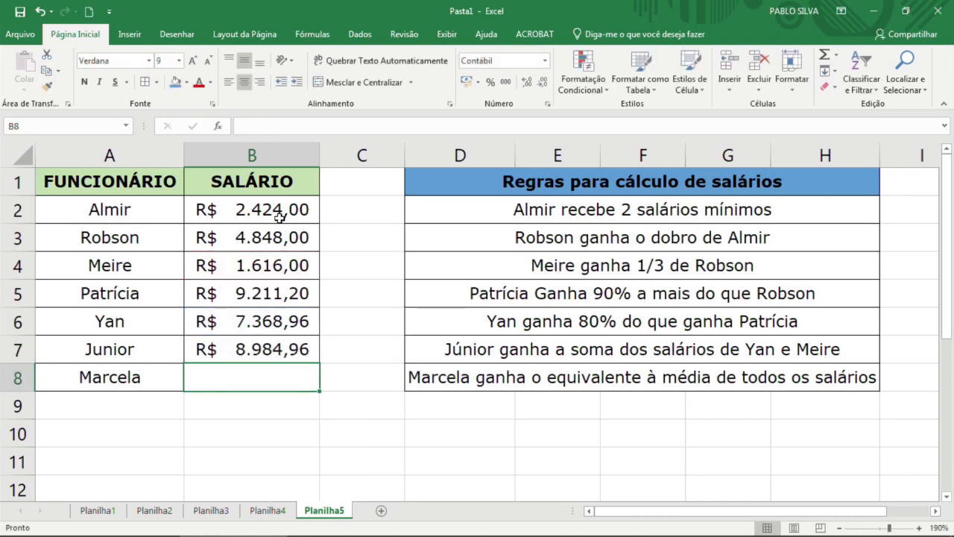
- Enter =b2+b3+b4+b5+b6+b7/6 in B8 as a first formula for the average of all salaries
type("=")
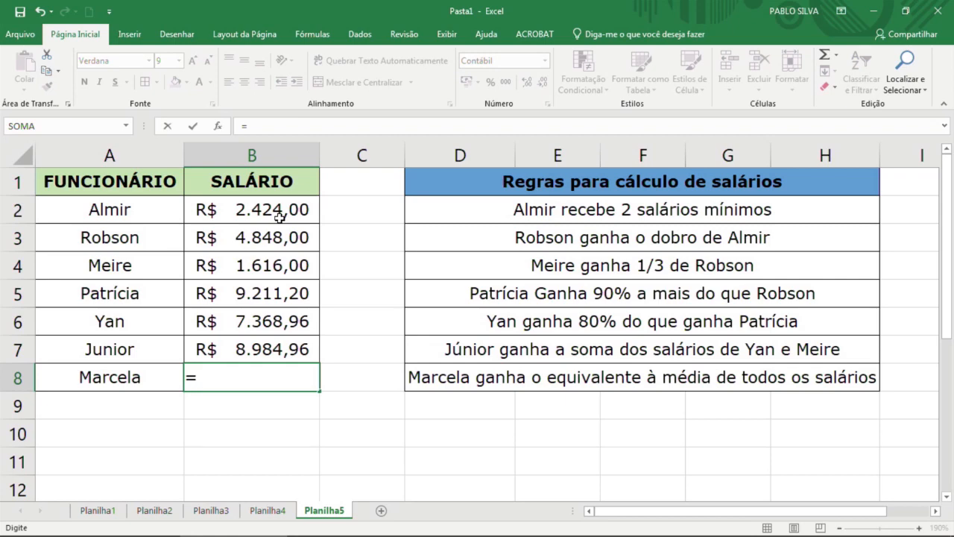
type("b2+b")
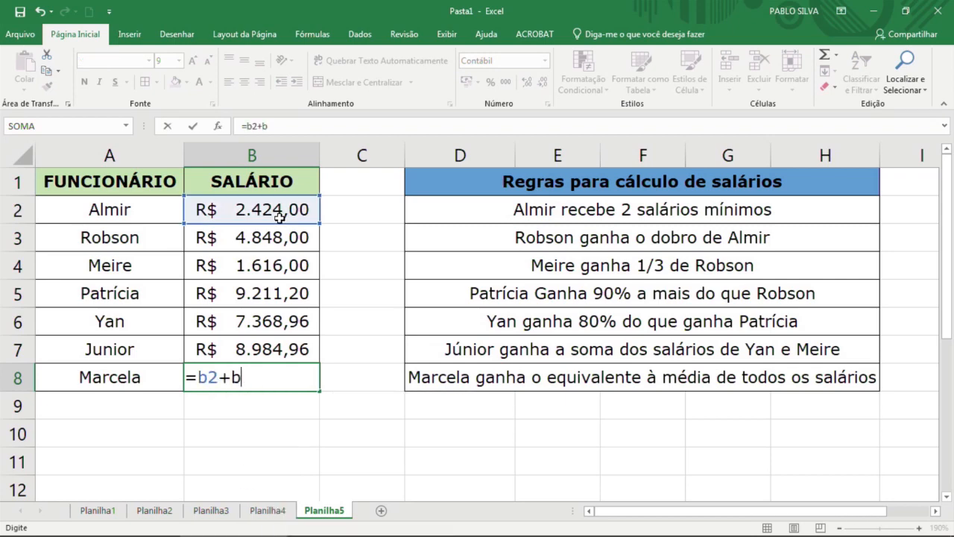
type("3+b4+b5")
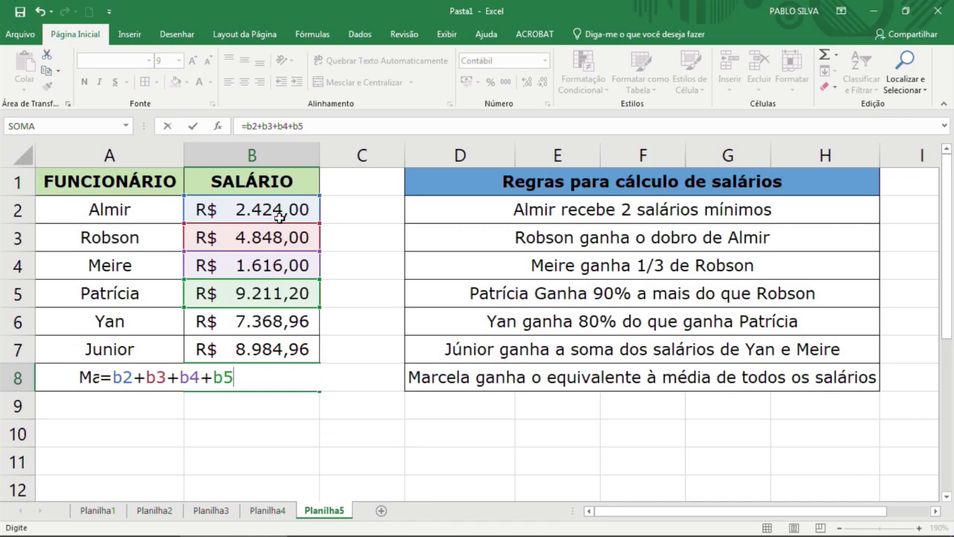
type("+b6+")
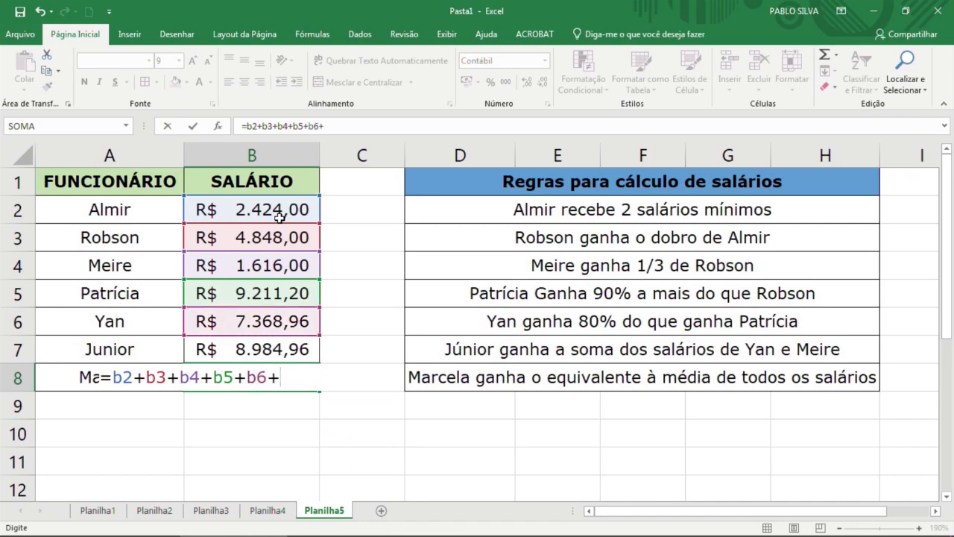
type("b7/")
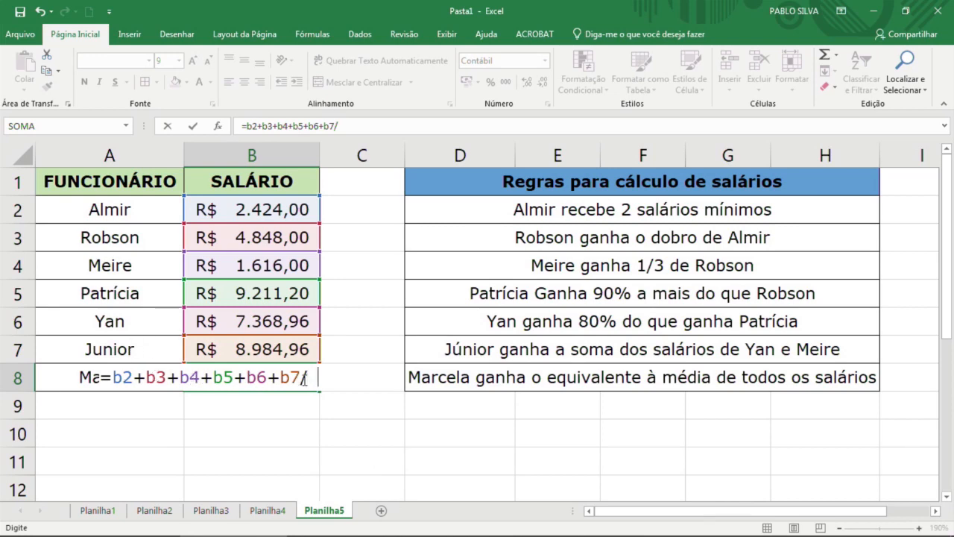
type("6")
key("Return")
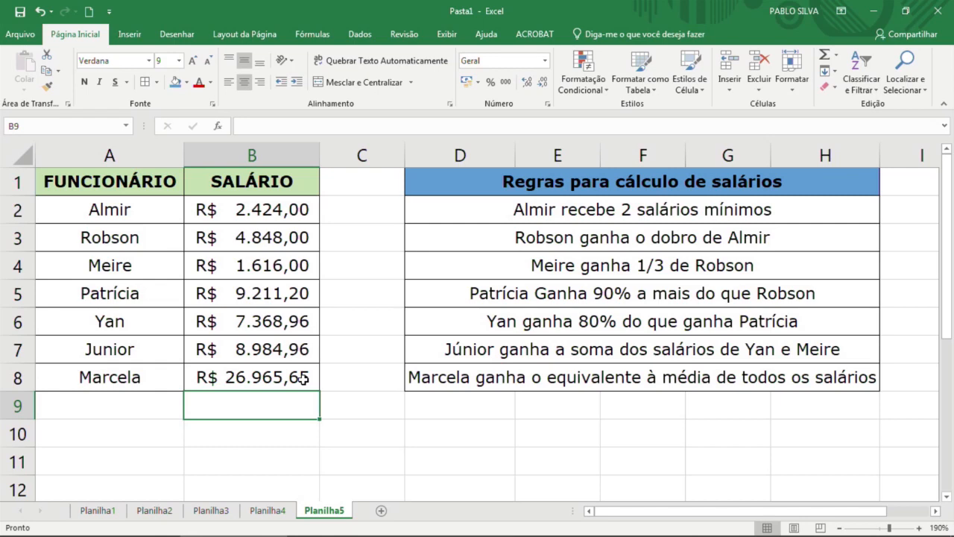
- Open the B8 formula for editing and highlight its B7/6 portion to examine the order of operations
key("Up")
key("Up")
key("Up")
key("Down")
key("Down")
key("F2")
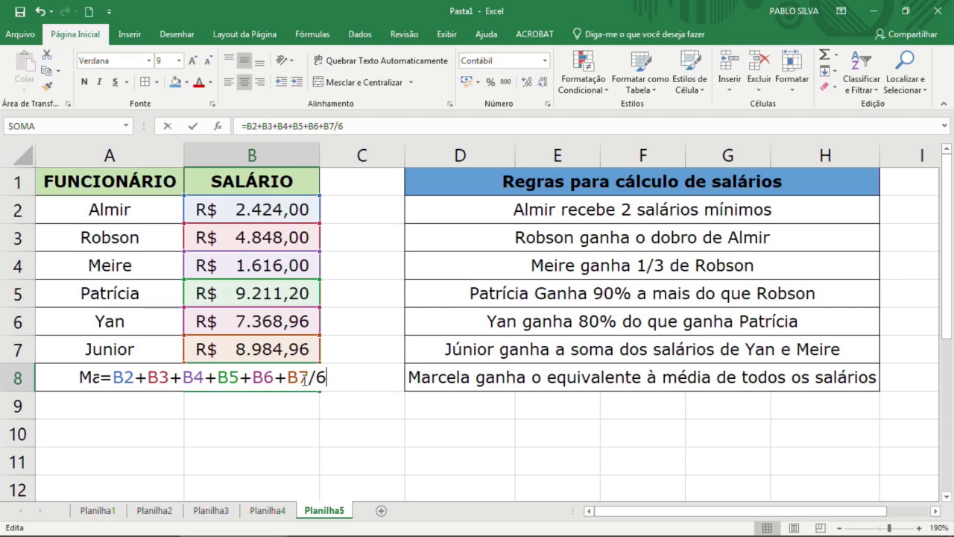
key("Left")
key("Left")
key("Left")
key("Left")
key("shift+Right")
key("shift+Right")
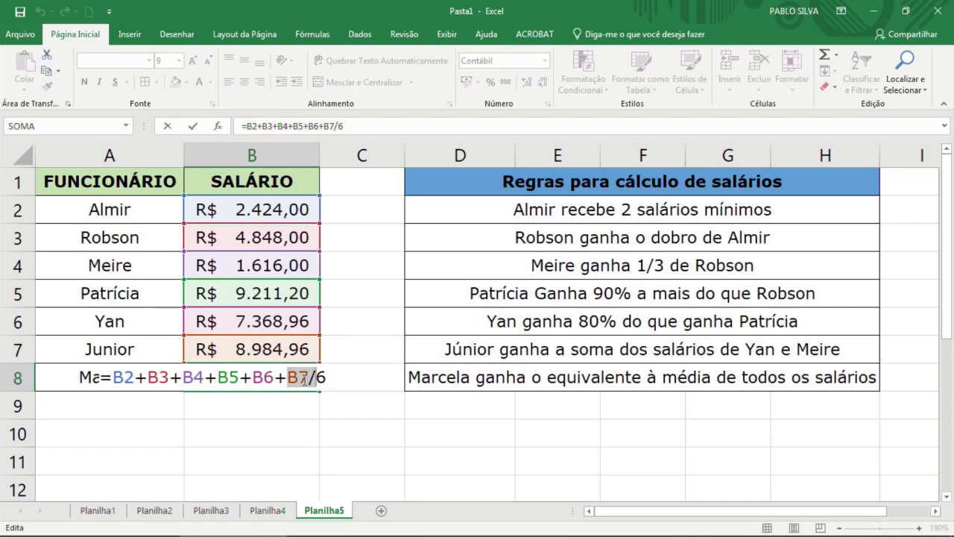
key("shift+Right")
key("shift+Right")
- Enclose the sum in the B8 formula in parentheses so that it reads =(B2+B3+B4+B5+B6+B7)/6, and reselect the cell
key("Left")
key("Left")
key("Left")
key("Left")
key("Left")
key("Left")
key("Left")
key("Left")
key("Left")
key("Left")
key("Left")
key("Left")
key("Left")
key("Left")
key("Left")
key("Left")
key("Left")
key("Right")
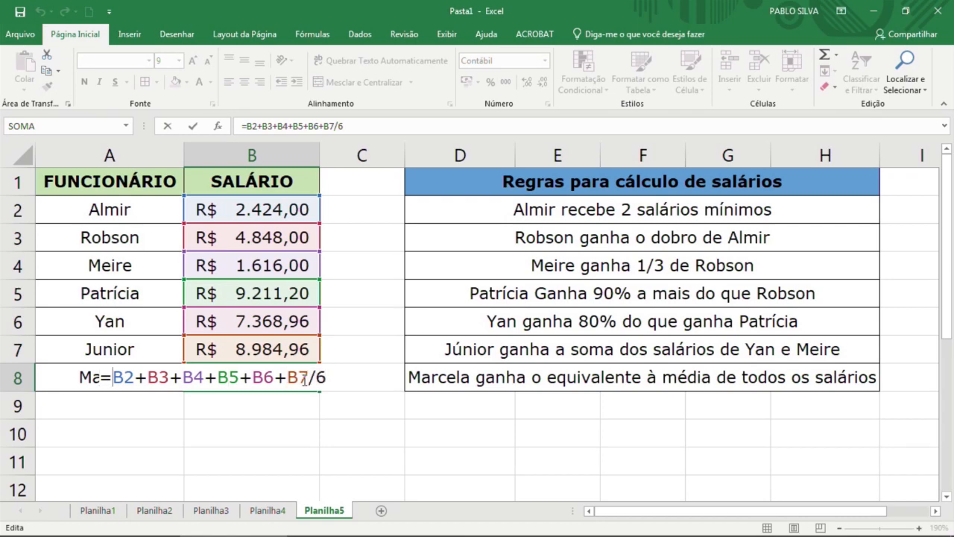
type("(")
key("Right")
key("Right")
key("Right")
key("Right")
key("Right")
key("Right")
key("Right")
key("Right")
key("Right")
key("Right")
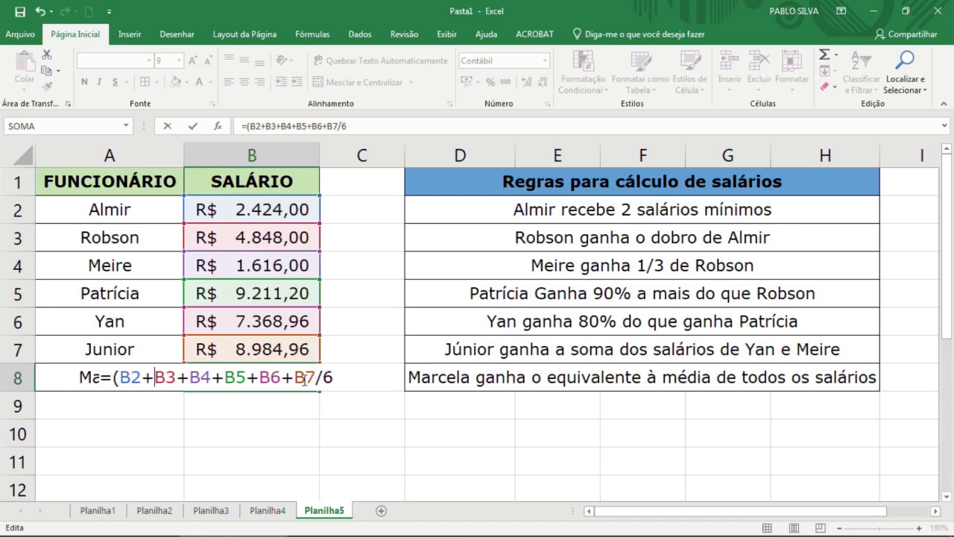
key("Right")
key("Right")
key("Right")
key("Right")
key("Right")
key("Right")
key("Right")
type(")")
key("Return")
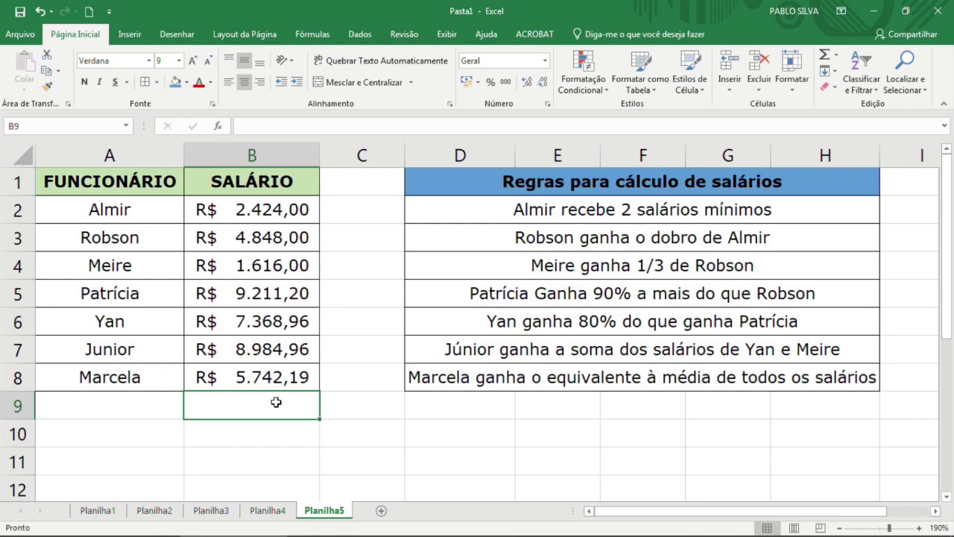
left_click(250, 378)
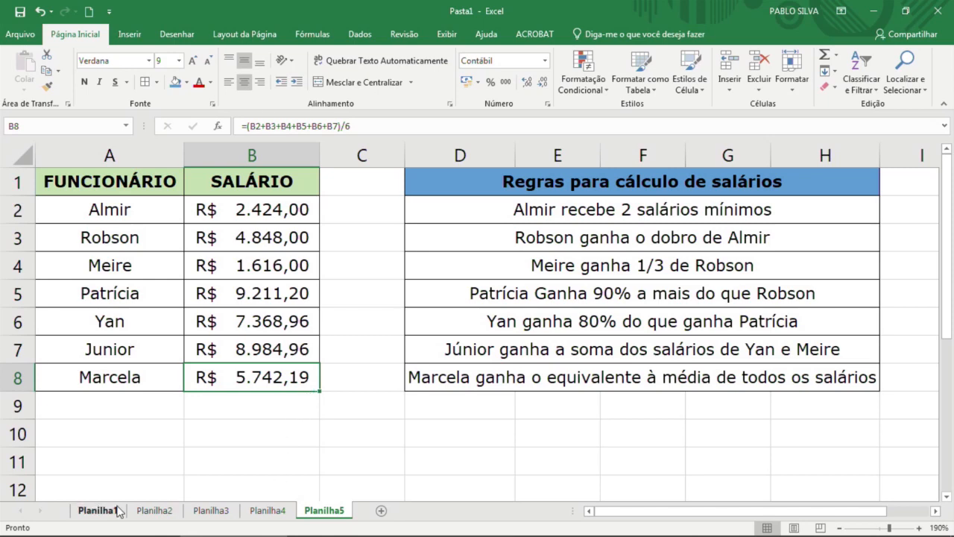
- Move the Planilha4 sheet after Planilha5 and rename Planilha5 as funcionários
left_click_drag(267, 511, 346, 513)
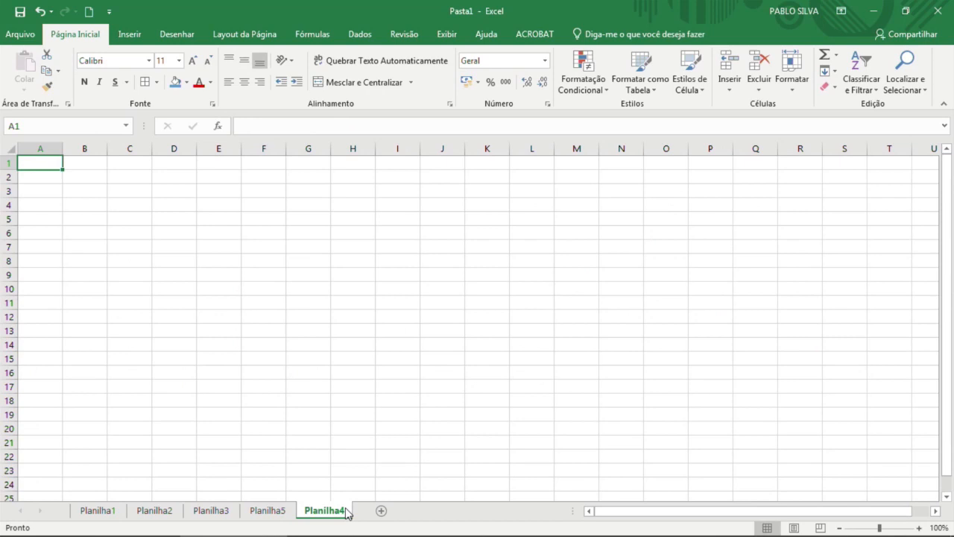
left_click(267, 512)
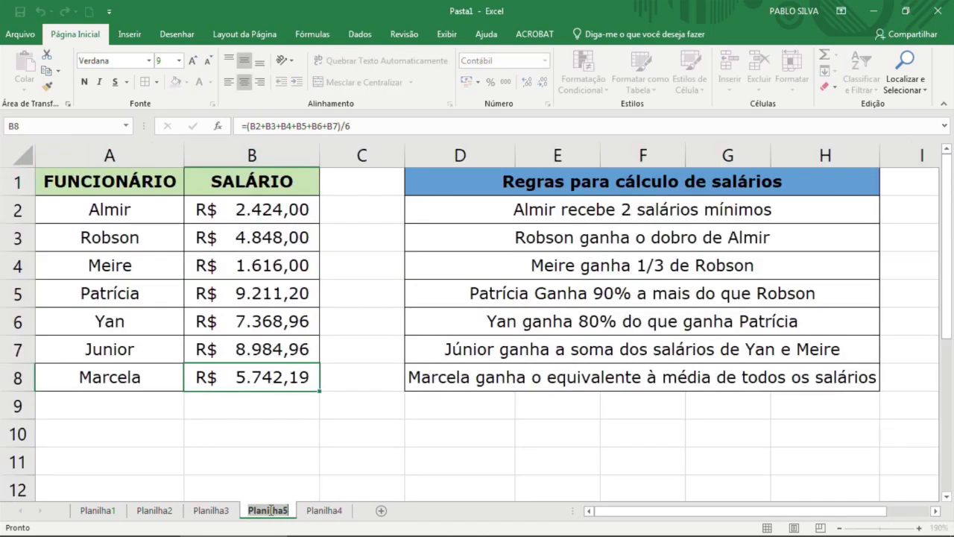
double_click(270, 510)
type("funcion")
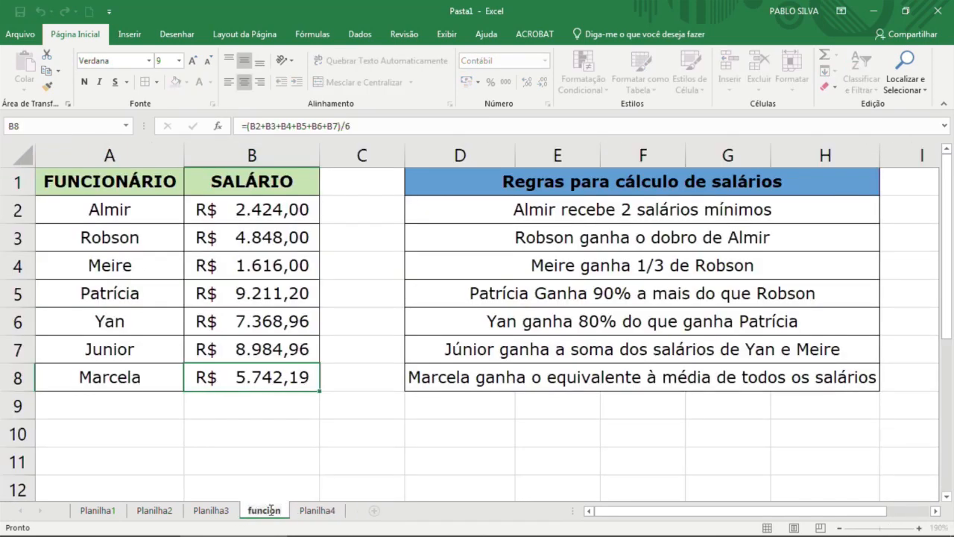
type("ários")
key("Return")
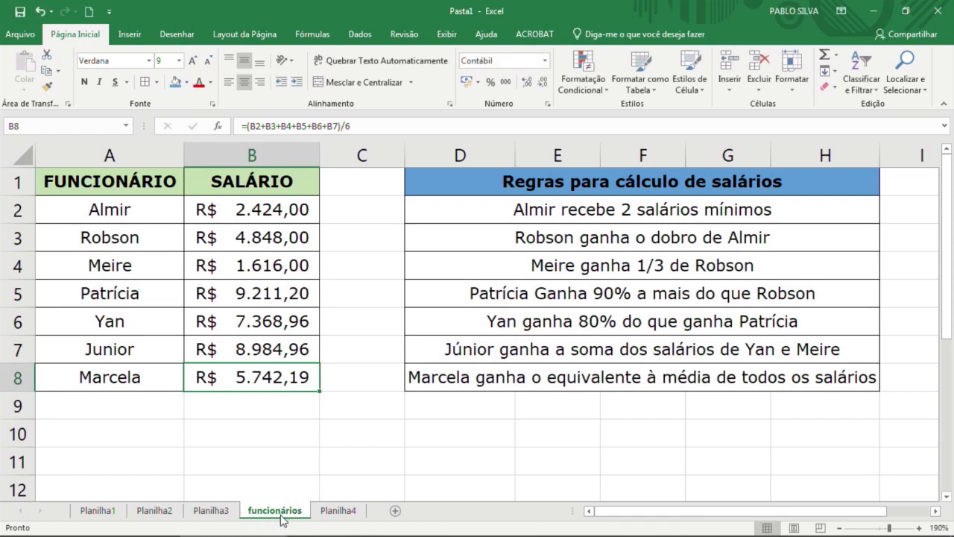
- Rename the empty Planilha4 sheet as relatório
left_click(321, 514)
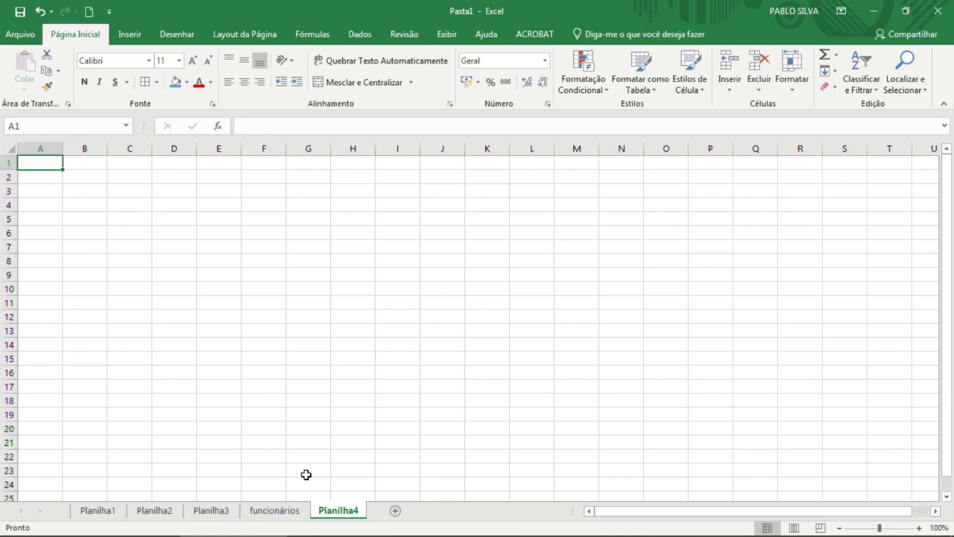
double_click(333, 510)
type("relatório")
key("Return")
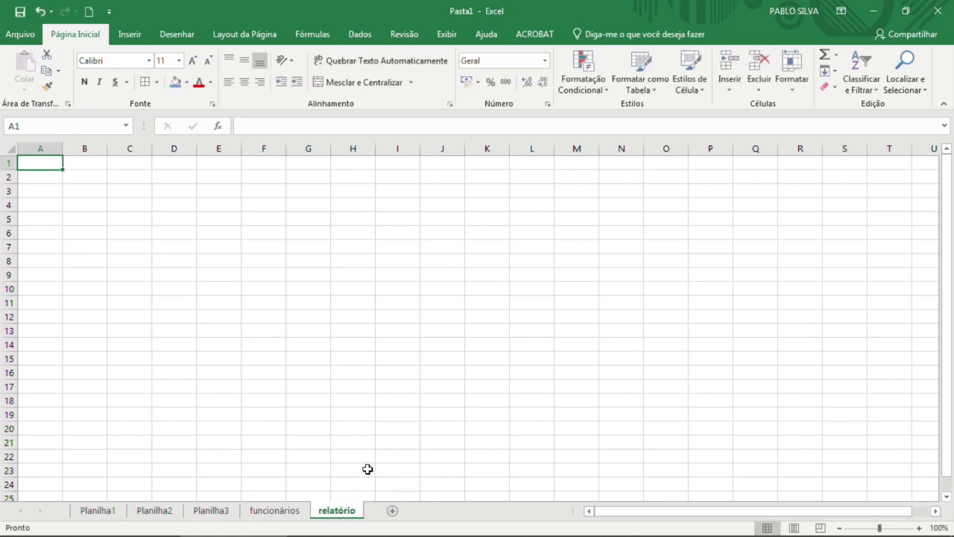
- Check cell A4 on the funcionários sheet, and try to bring its name into A2 of the relatório sheet with =a4
scroll(224, 246, "up", 8, "ctrl")
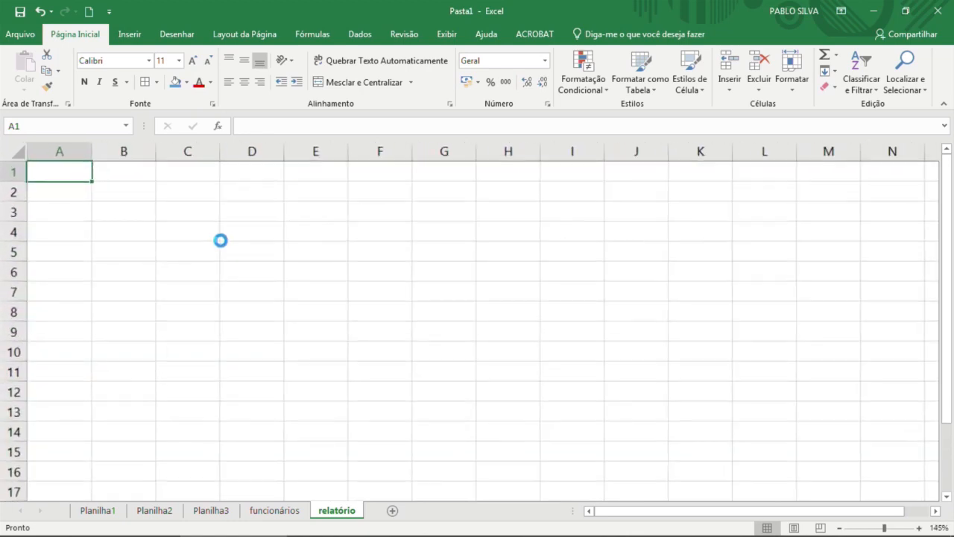
left_click(113, 212)
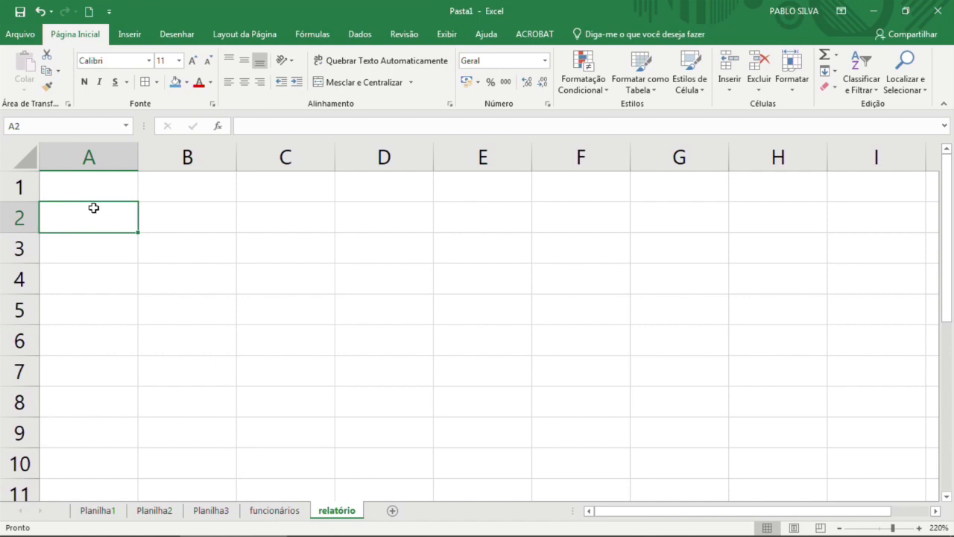
left_click(161, 207)
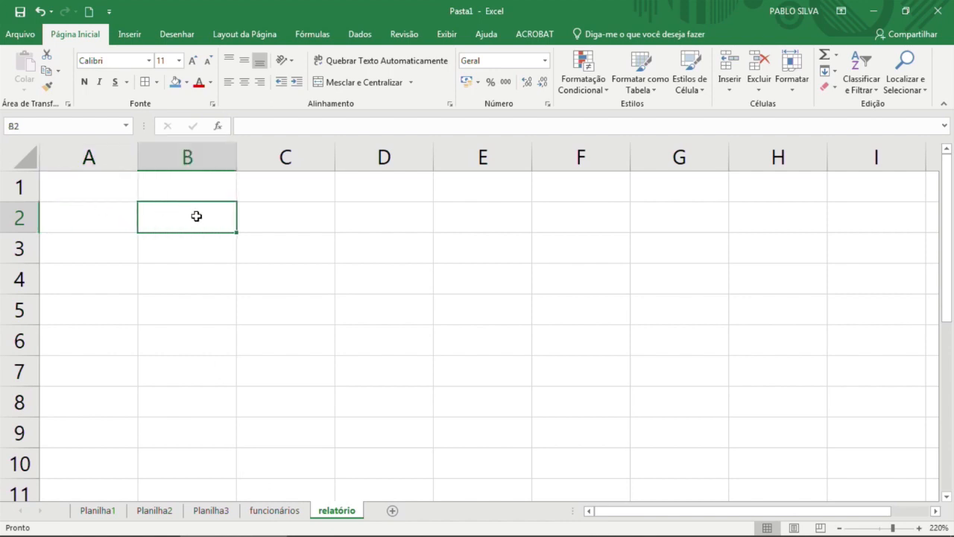
left_click(268, 512)
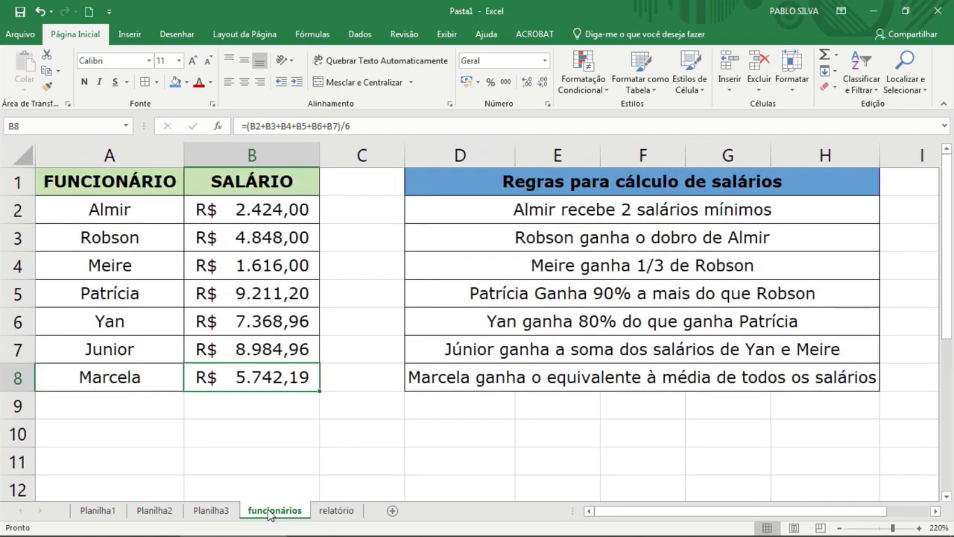
left_click(139, 267)
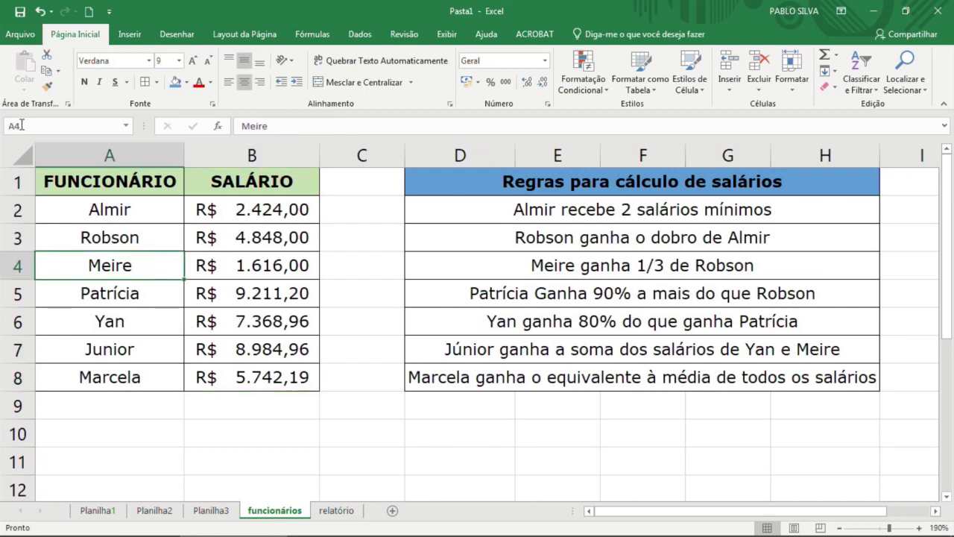
left_click(326, 512)
left_click(92, 214)
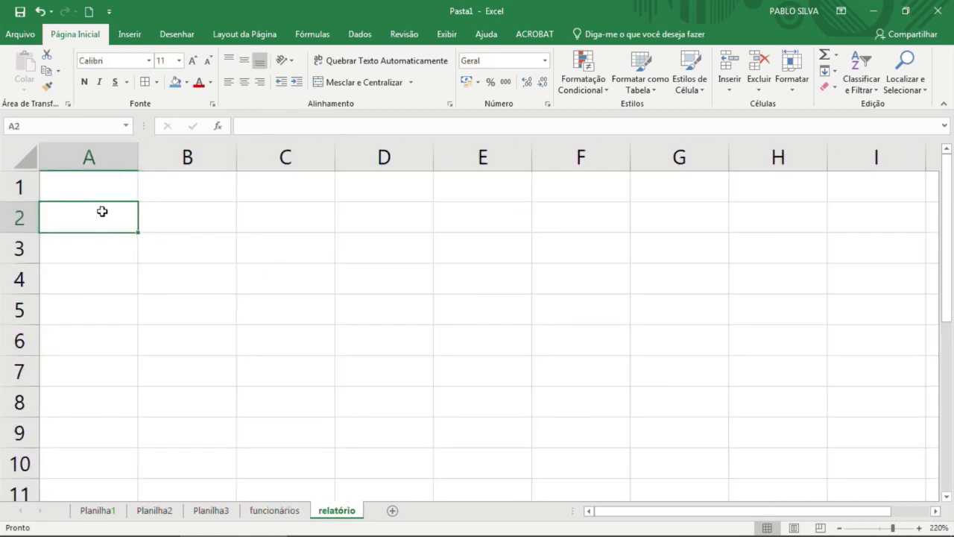
type("=a4")
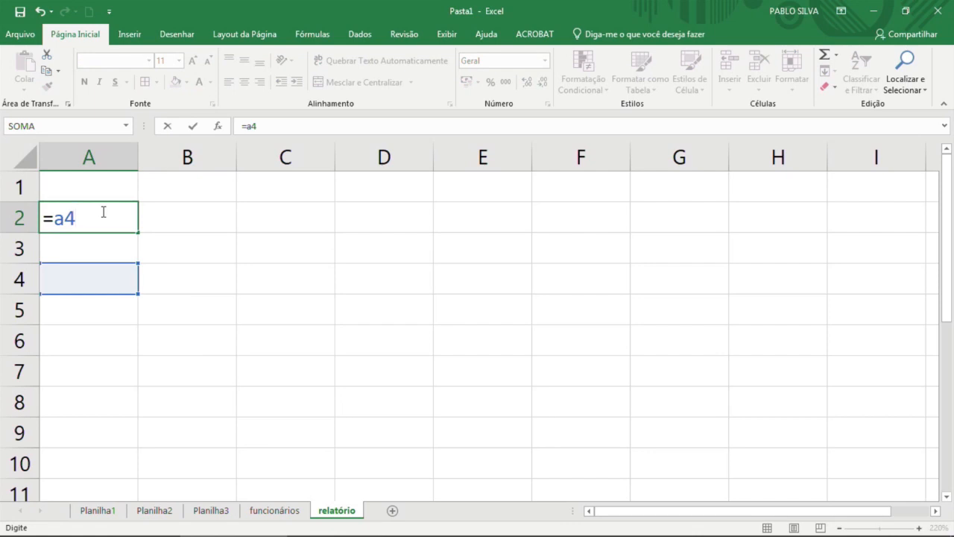
key("Return")
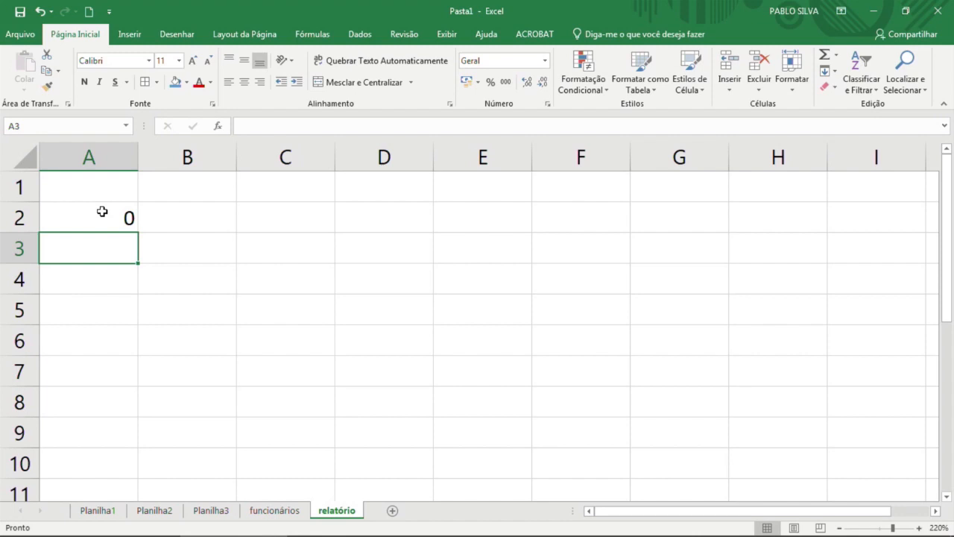
- Replace the A2 formula on the relatório sheet with the cross-sheet reference =funcionários!A4
left_click(102, 211)
type("=")
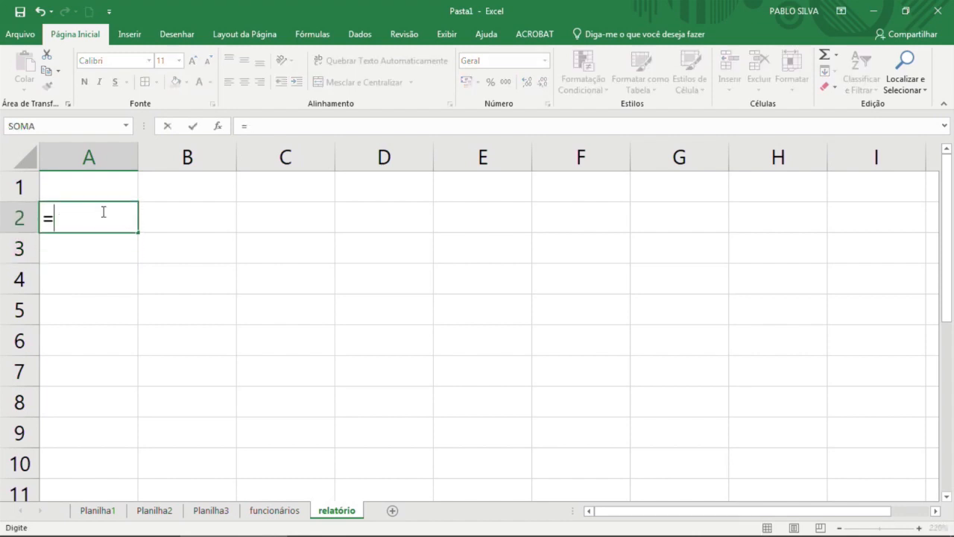
type("fu")
key("BackSpace")
type("funcion")
key("BackSpace")
type("nários!")
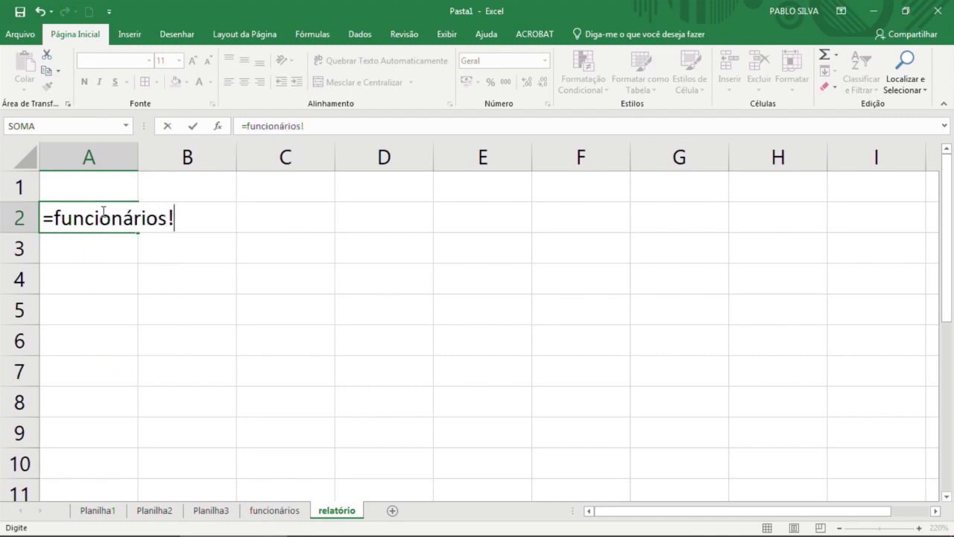
type("a4")
key("Return")
key("Up")
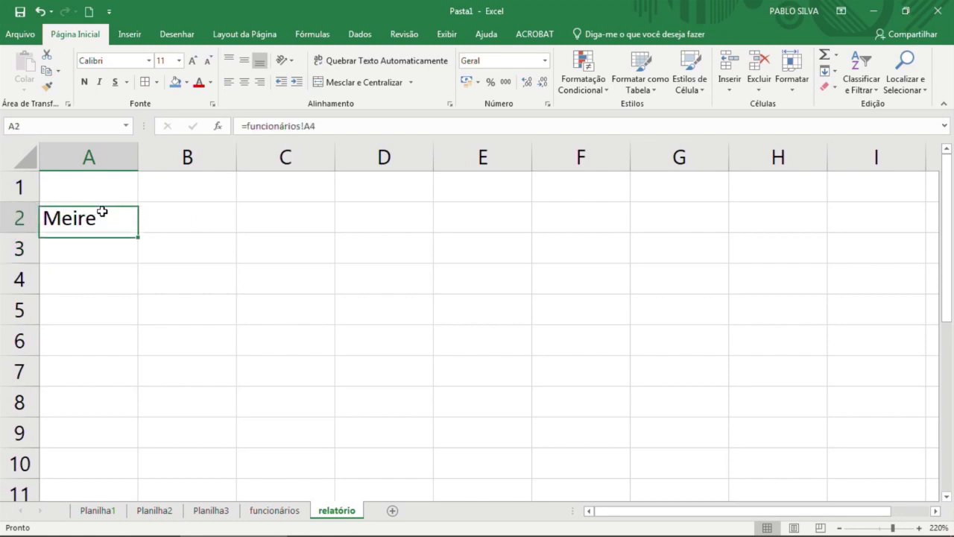
- Enter =funcionários!B4 in B2 of the relatório sheet to bring in the employee's salary
key("Right")
type("=funcionários!b4")
key("Return")
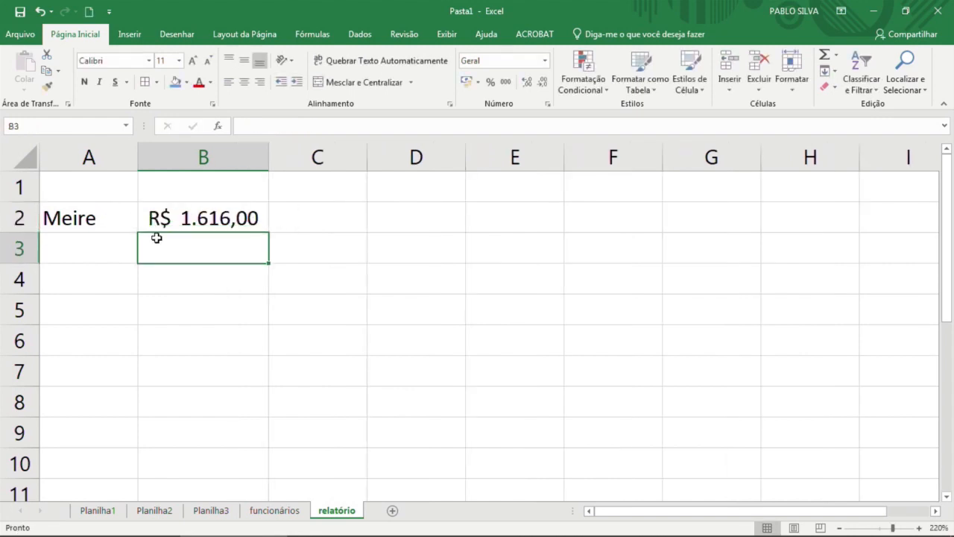
- On the funcionários sheet, change the B2 salary formula to =3*1212 and reselect the cell
left_click(274, 510)
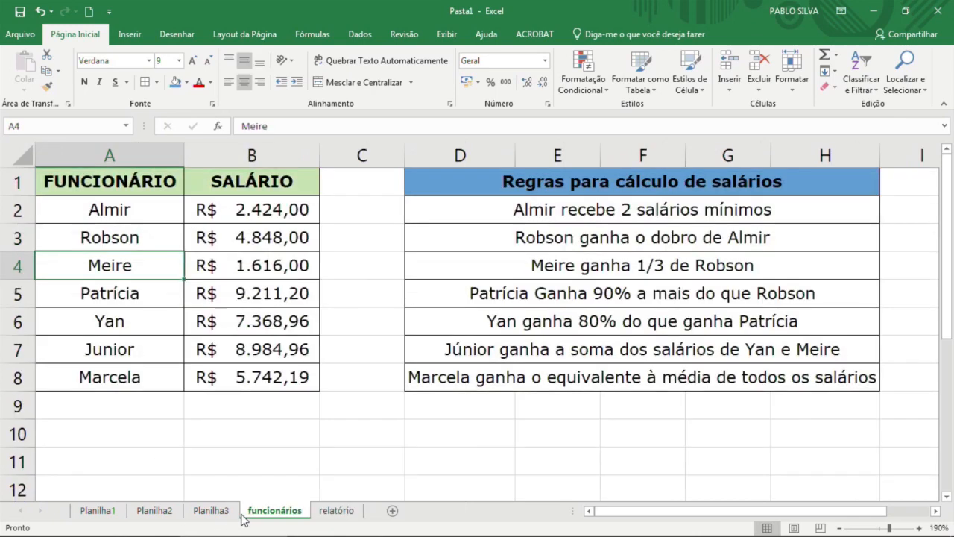
left_click(248, 214)
double_click(266, 210)
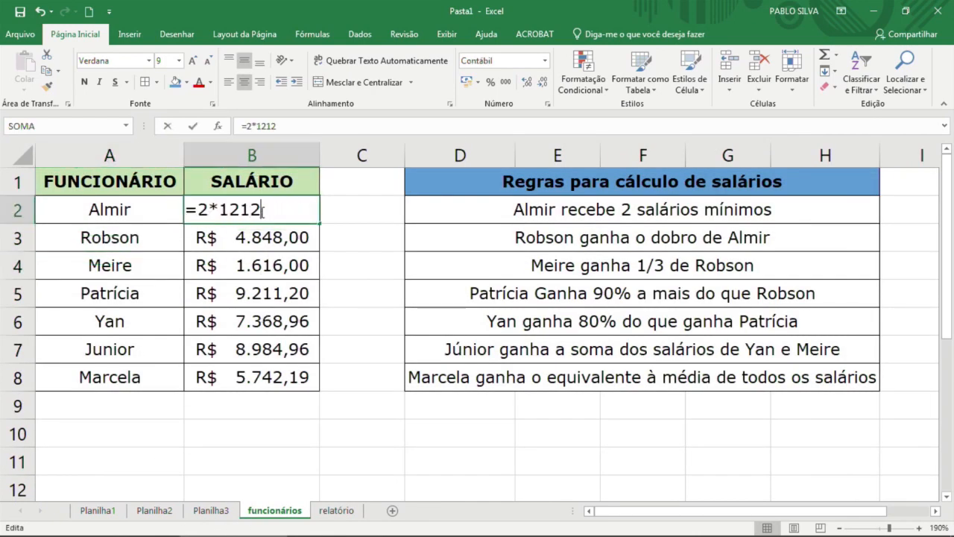
double_click(206, 211)
type("3")
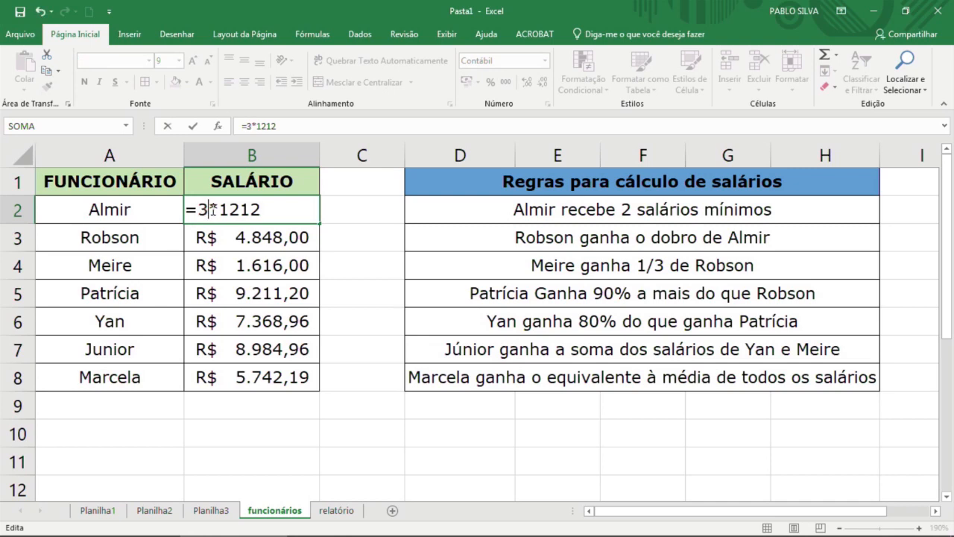
key("Return")
left_click(222, 217)
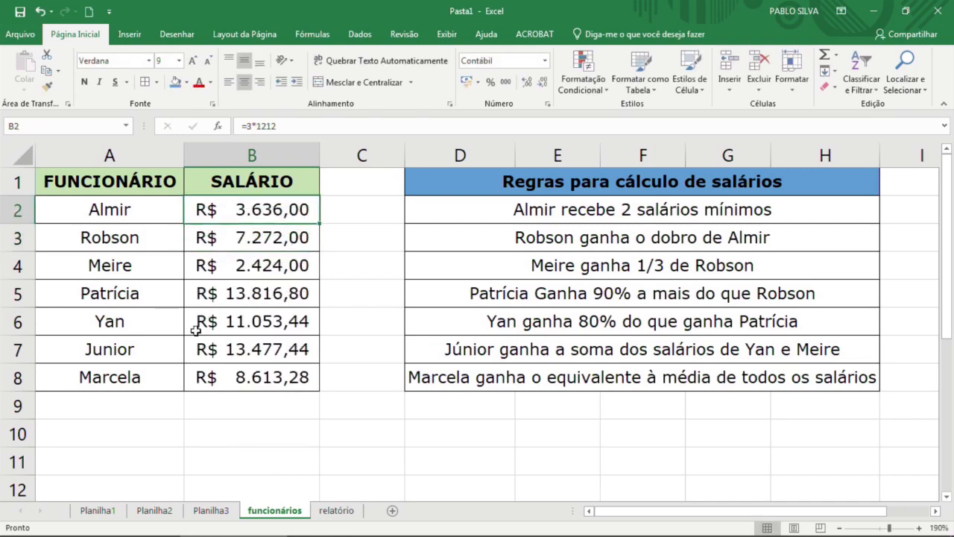
- Compare the salary in B4 of funcionários with the linked cell B2 on the relatório sheet
left_click(203, 275)
left_click(335, 511)
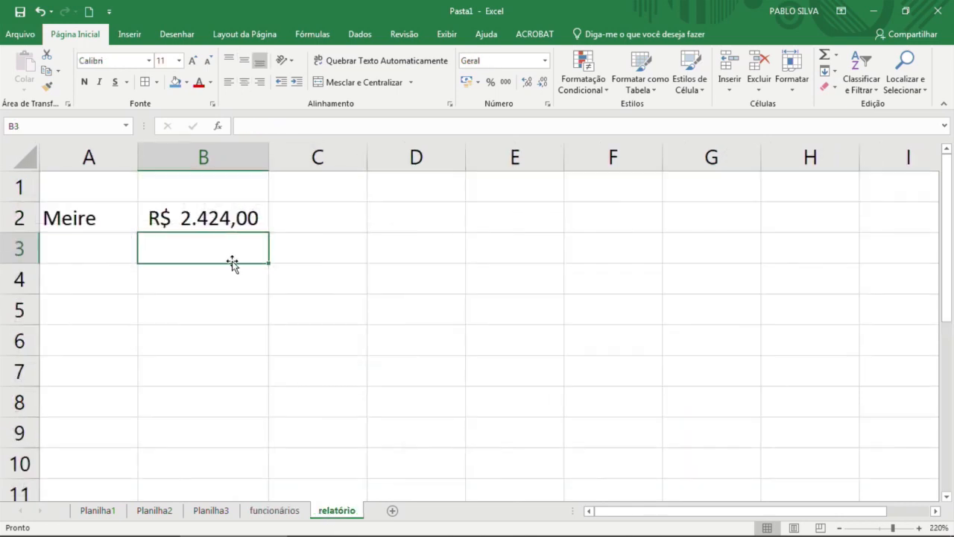
left_click(203, 218)
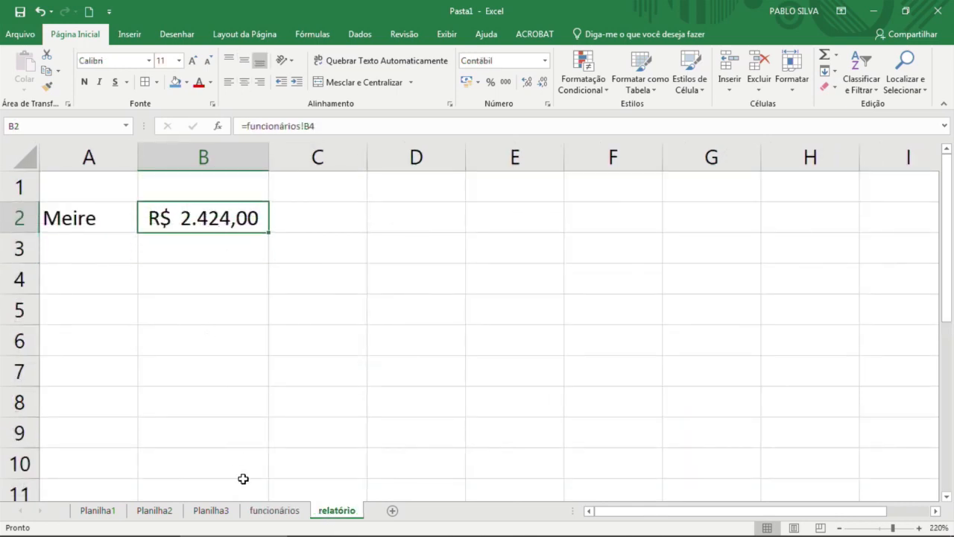
- Undo and redo the B2 formula change on funcionários, checking its effect on B4 and the linked salary on relatório
left_click(272, 511)
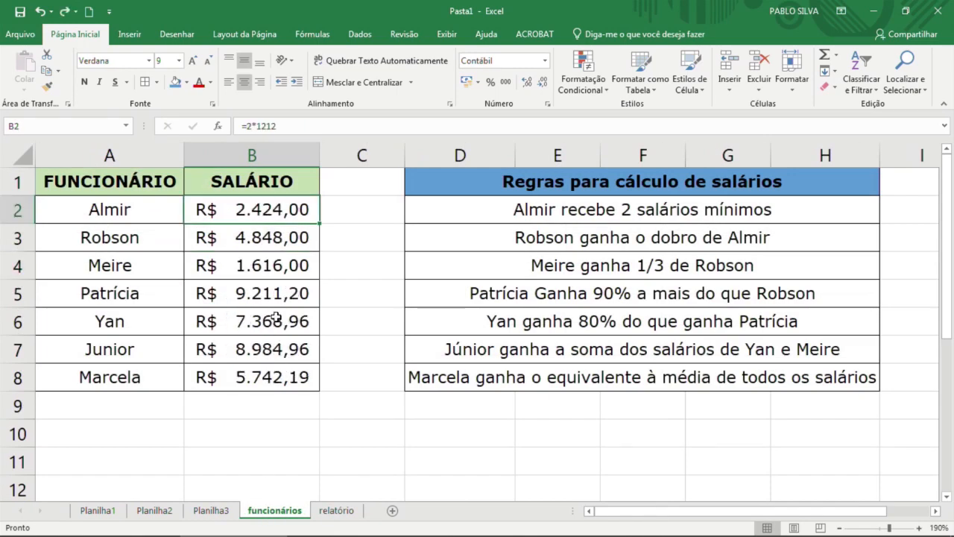
left_click(337, 511)
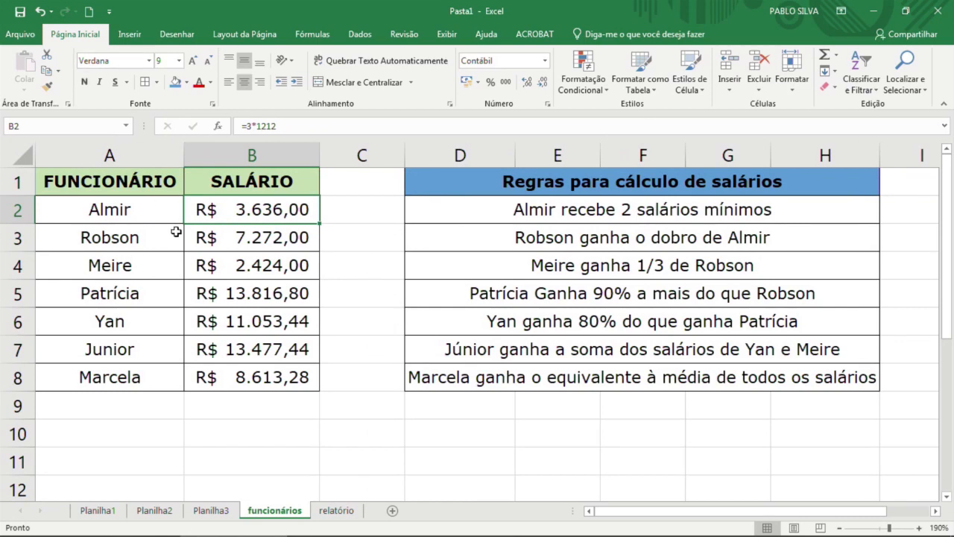
left_click(234, 269)
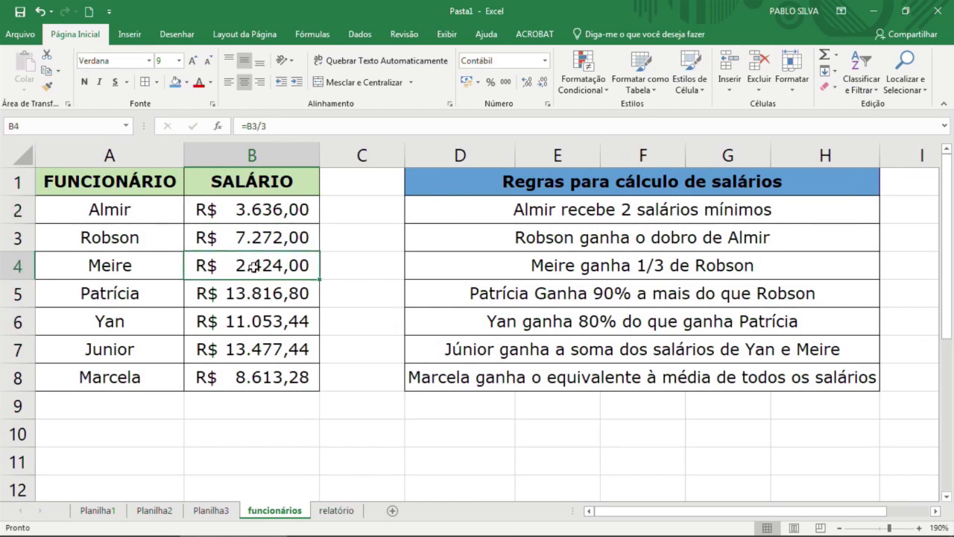
left_click(335, 511)
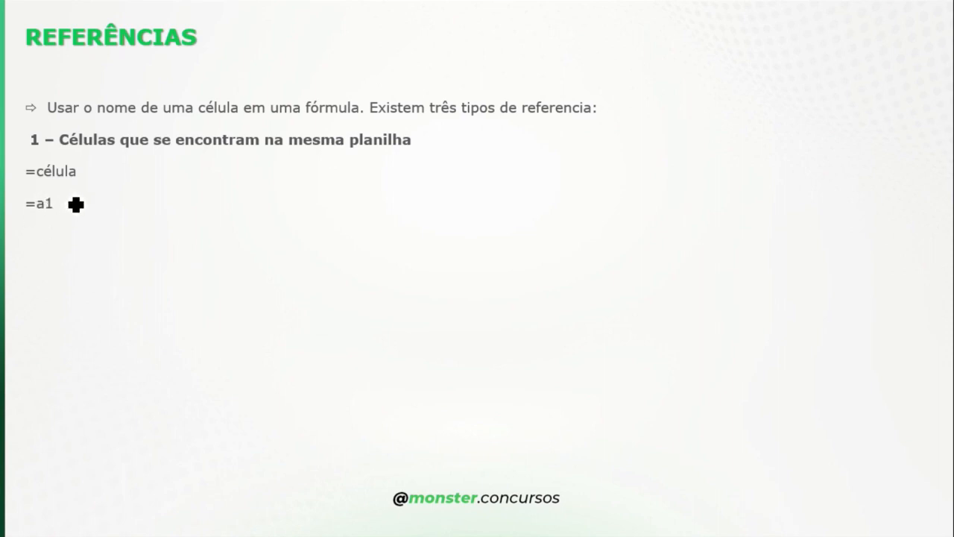
mouse_move(20, 198)
left_mouse_down()
mouse_move(19, 214)
mouse_move(66, 222)
mouse_move(66, 200)
mouse_move(39, 196)
mouse_move(30, 208)
left_mouse_up()
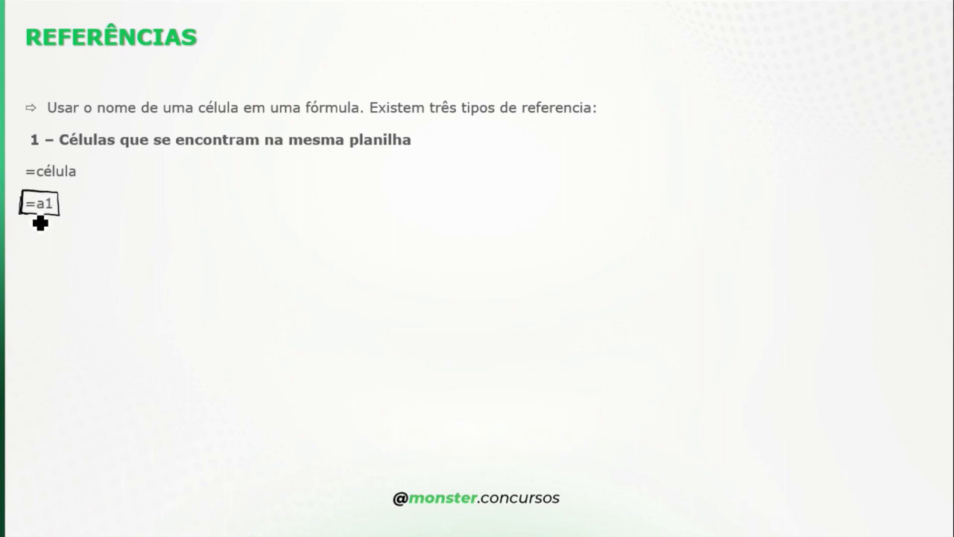
key("Right")
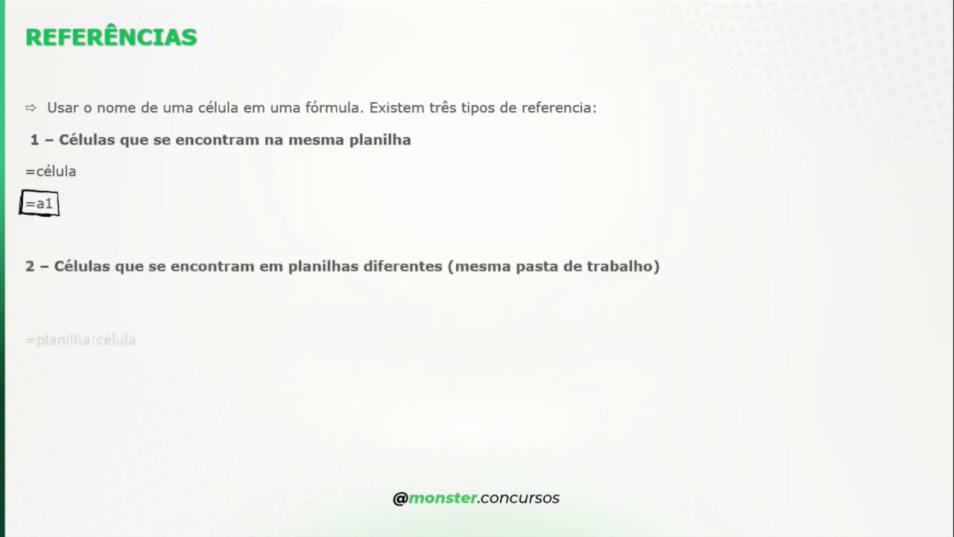